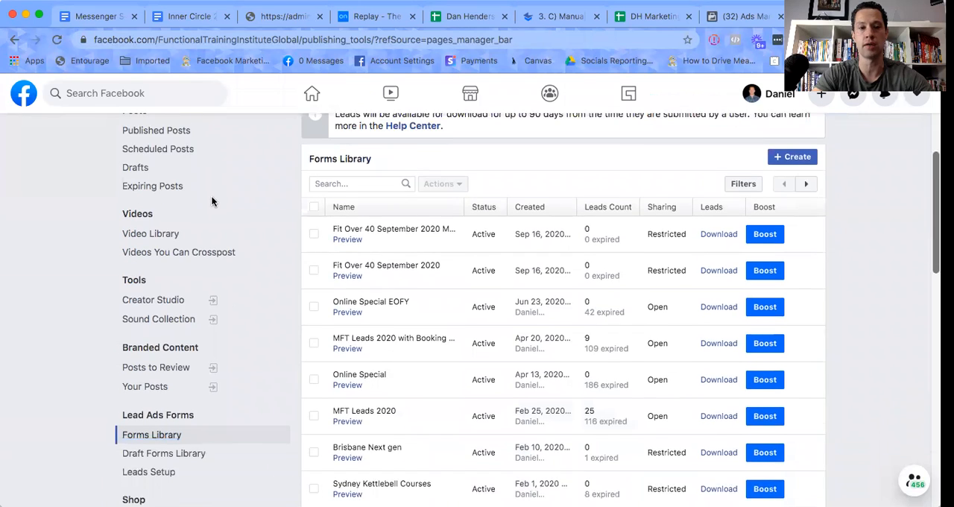
# Start creating a new lead form from the page's Forms Library, using the New Form option.
pyautogui.scroll(5, 220, 190)
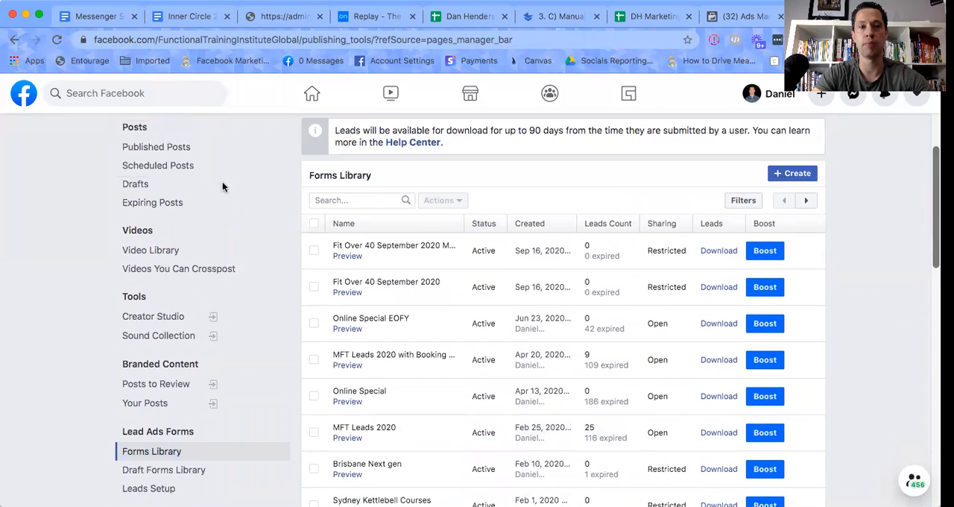
pyautogui.scroll(-5, 207, 237)
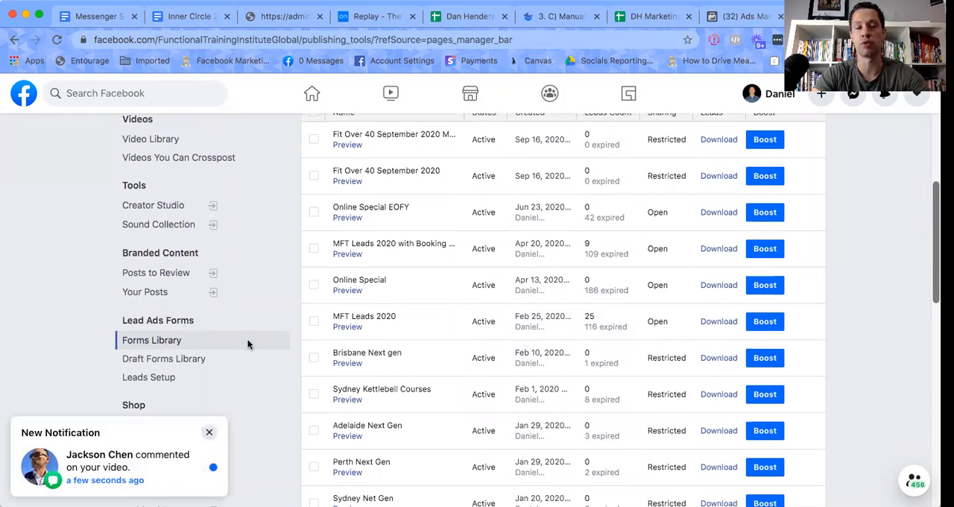
pyautogui.scroll(2, 247, 340)
pyautogui.scroll(4, 248, 344)
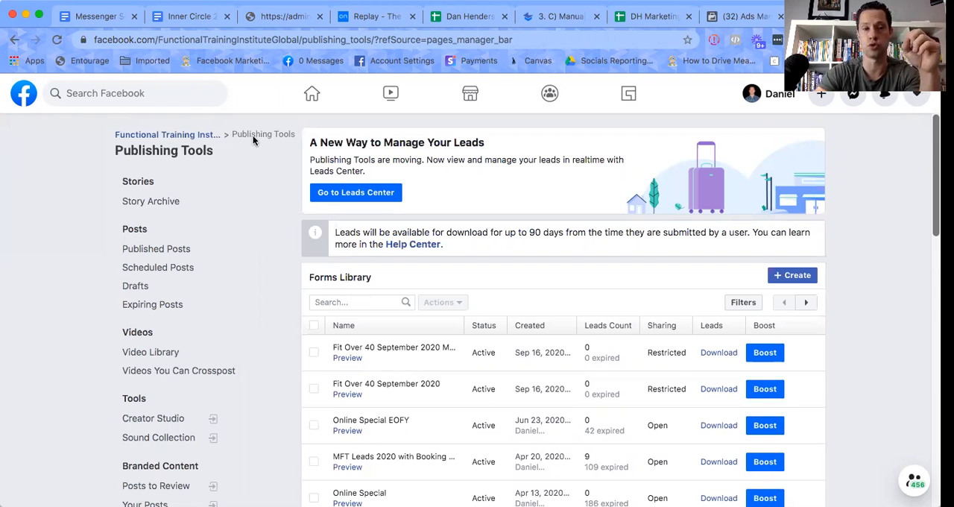
pyautogui.scroll(-5, 243, 198)
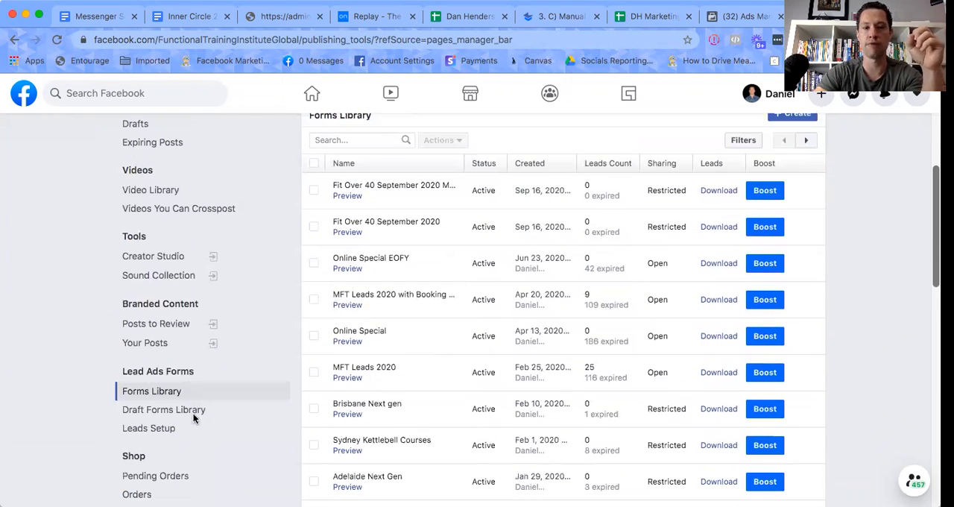
pyautogui.scroll(5, 420, 362)
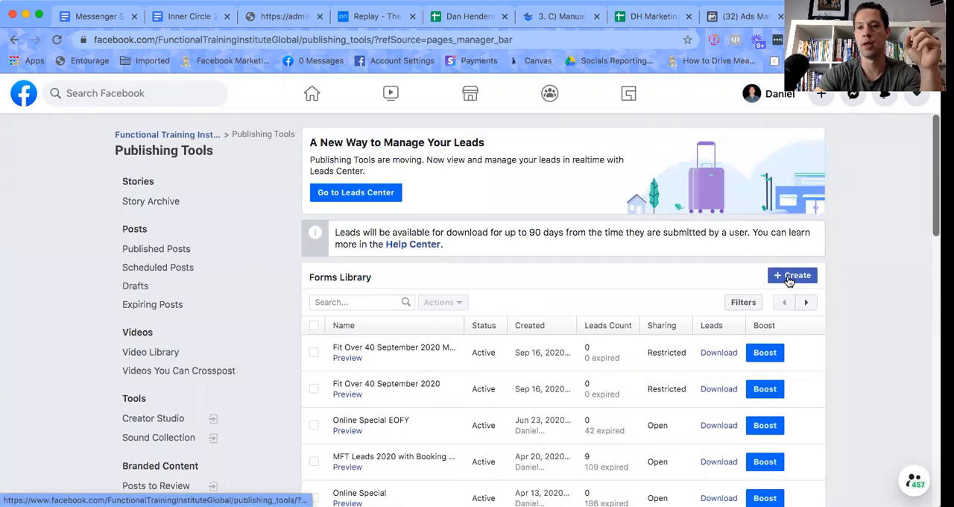
pyautogui.click(791, 276)
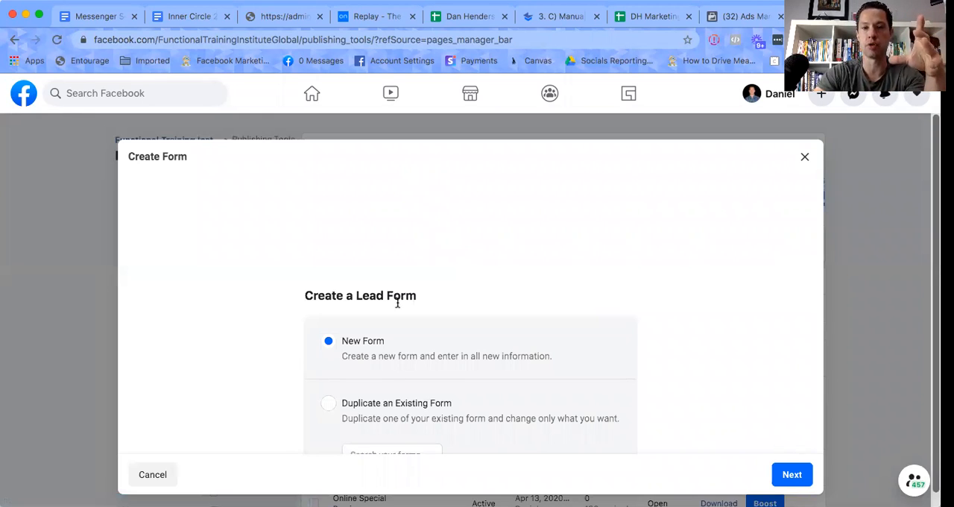
pyautogui.click(791, 477)
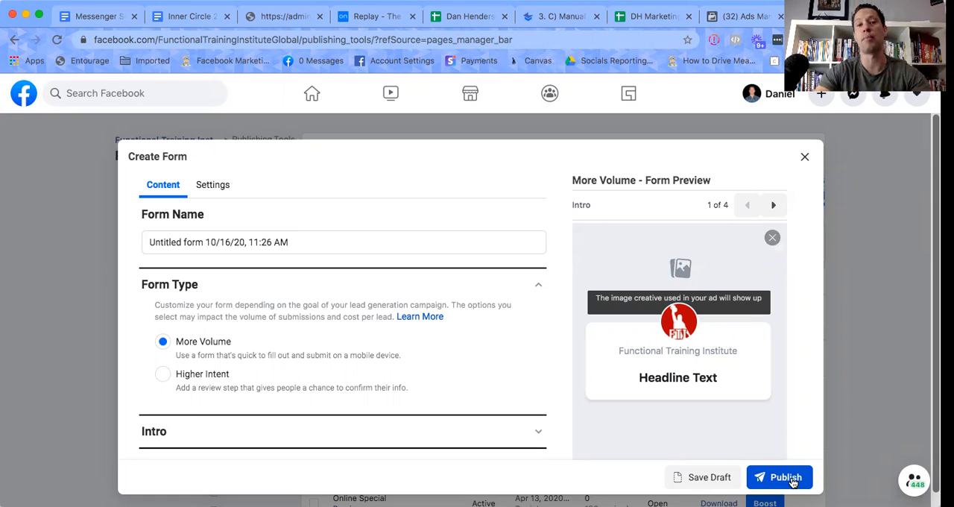
# Name the form "Fit Over 30 Oct 2020".
pyautogui.click(290, 243)
pyautogui.moveTo(290, 243); pyautogui.dragTo(138, 242)
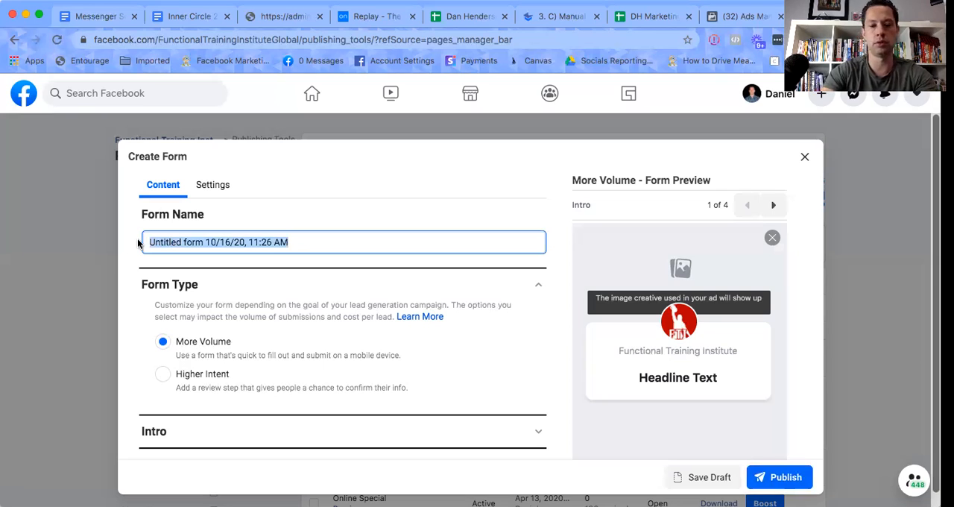
pyautogui.write('Fit Over 30')
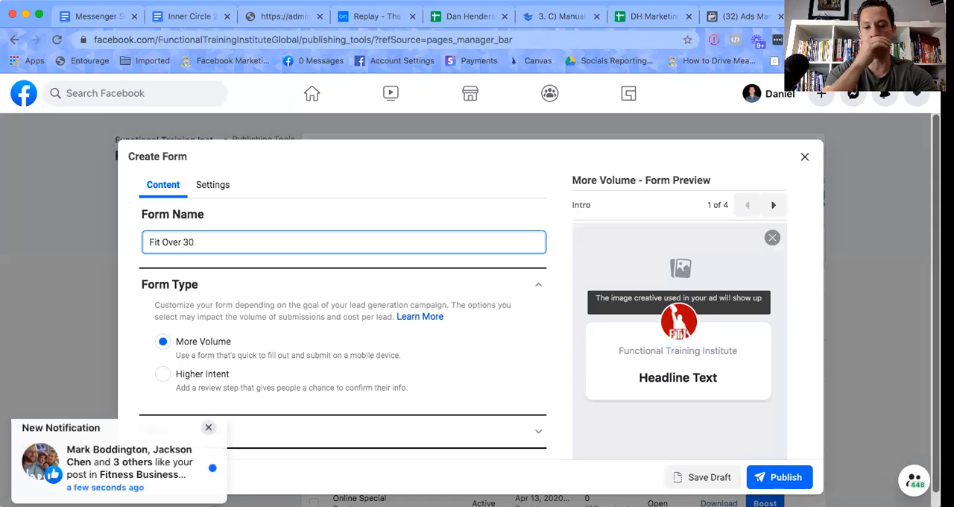
pyautogui.write(' Oc')
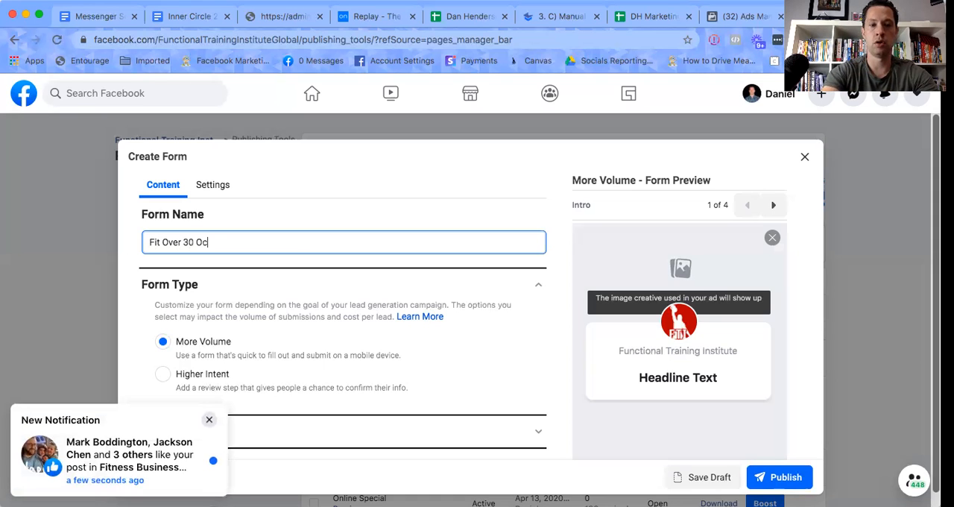
pyautogui.write('t 2020')
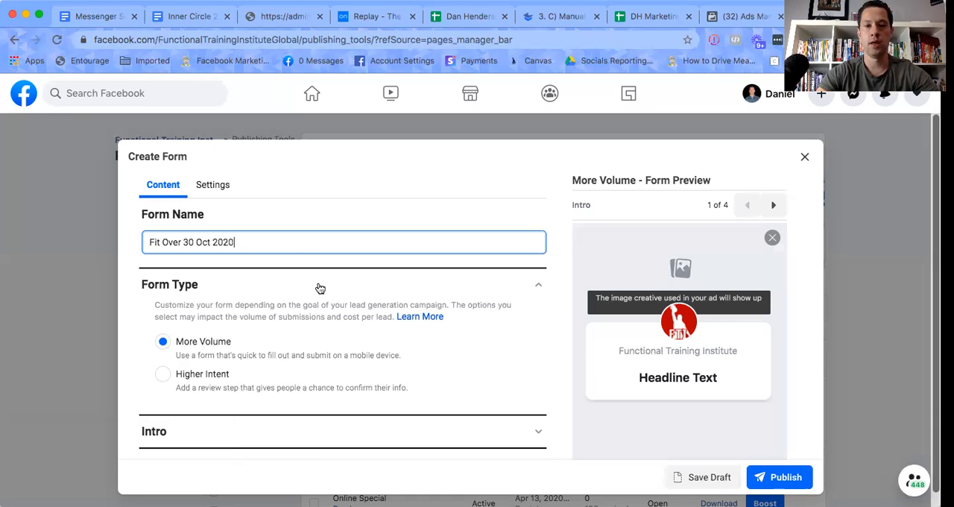
# Set the form type to Higher Intent and have the intro background use the image from the ad.
pyautogui.scroll(-2, 317, 287)
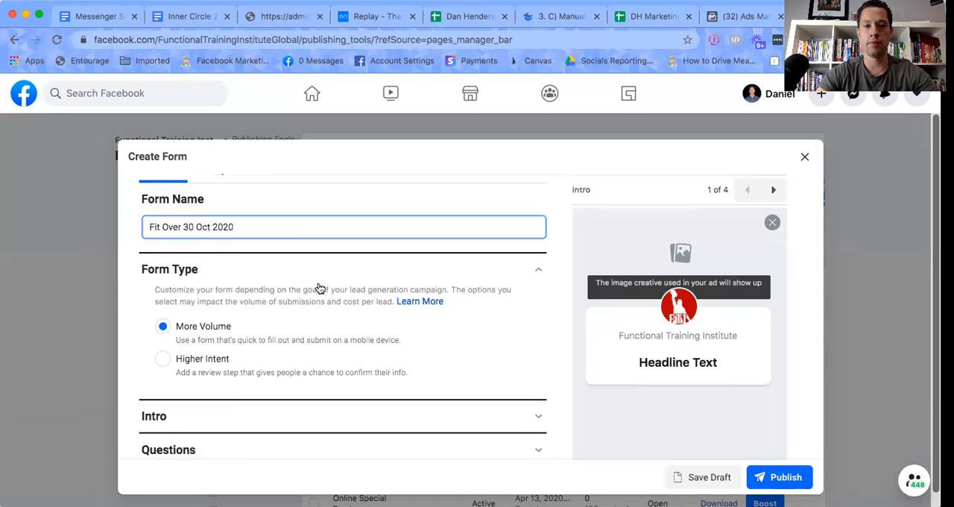
pyautogui.click(164, 350)
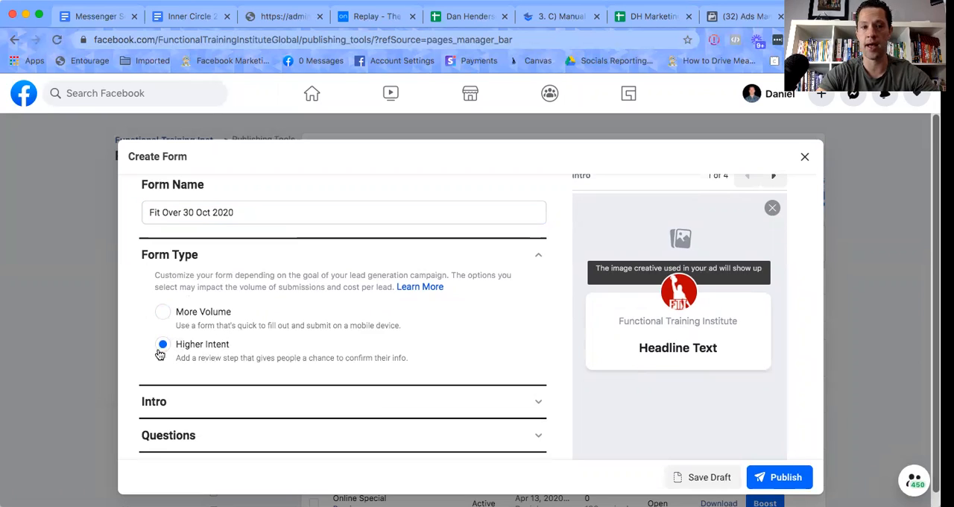
pyautogui.click(276, 403)
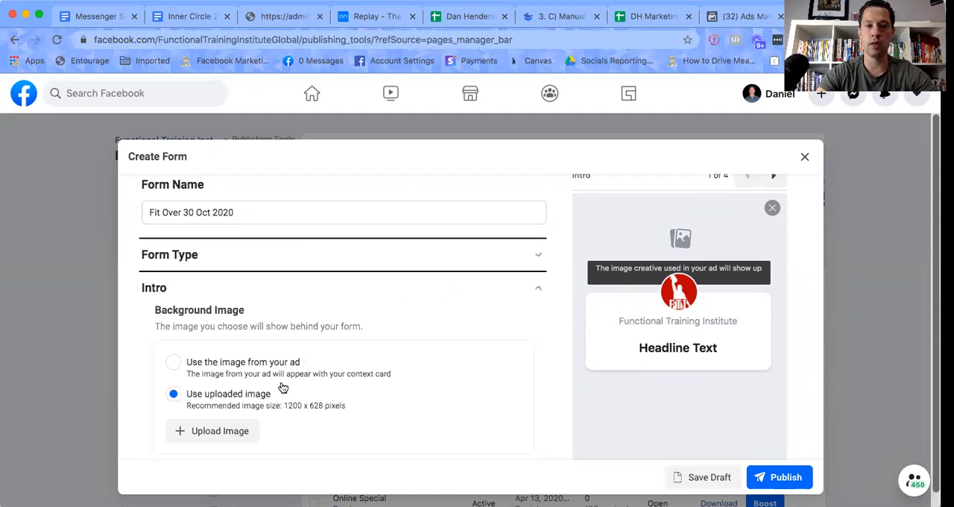
pyautogui.click(174, 364)
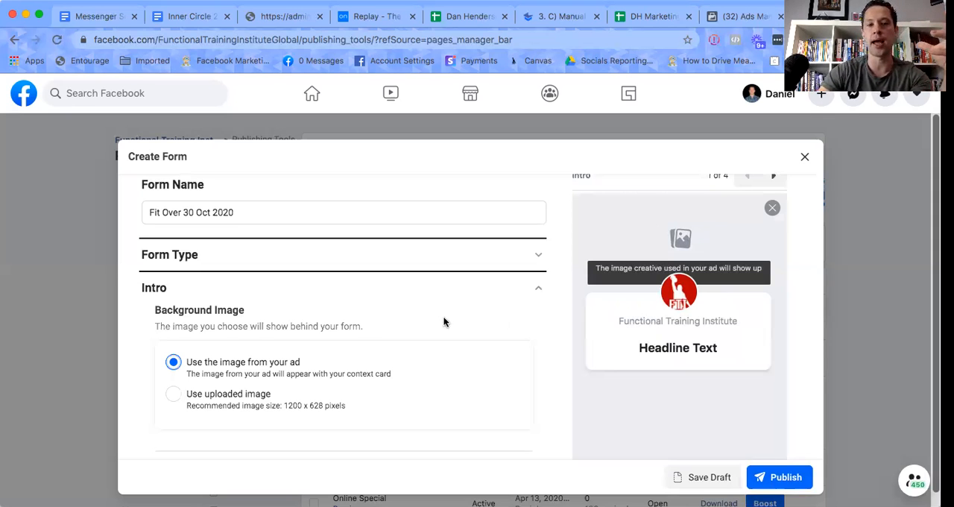
# Enter the greeting headline "Register your Interest in our 'Fit over 30' program".
pyautogui.scroll(-3, 444, 322)
pyautogui.scroll(-2, 443, 322)
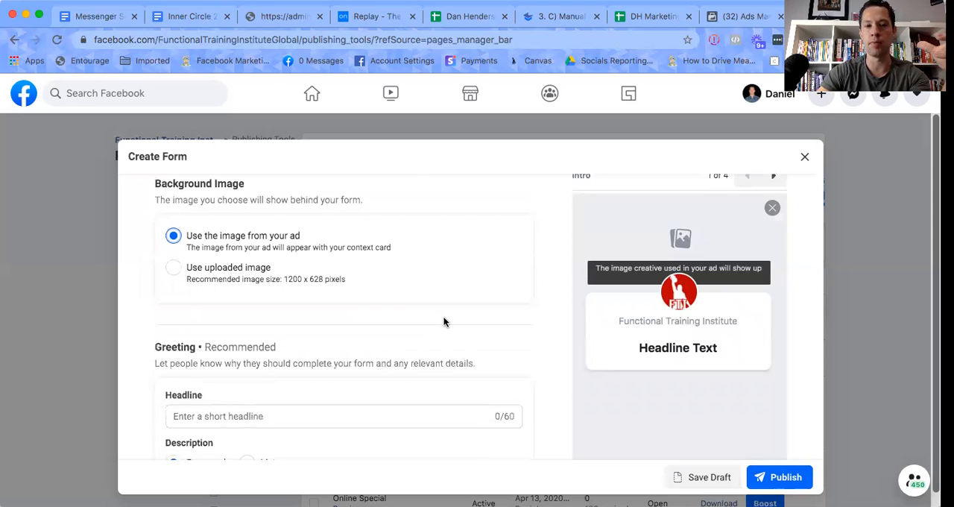
pyautogui.scroll(-2, 443, 322)
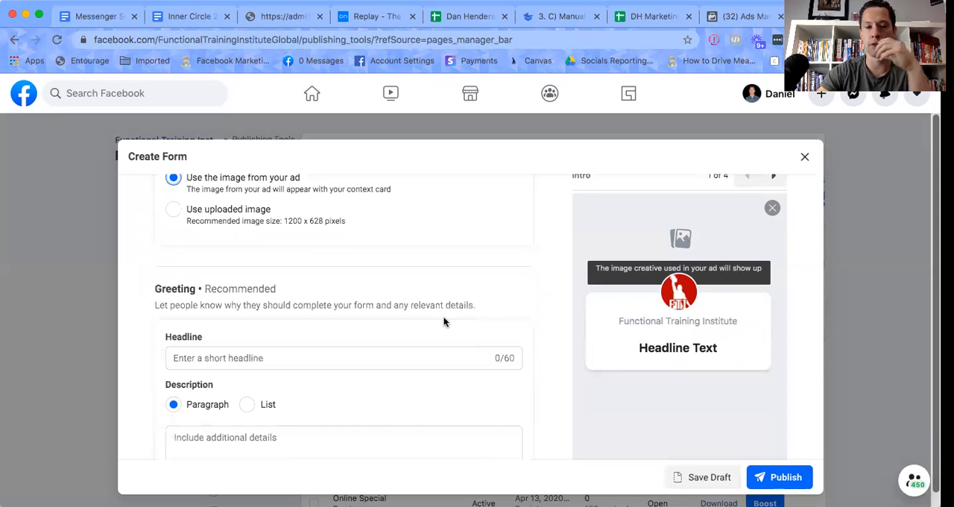
pyautogui.scroll(-1, 444, 322)
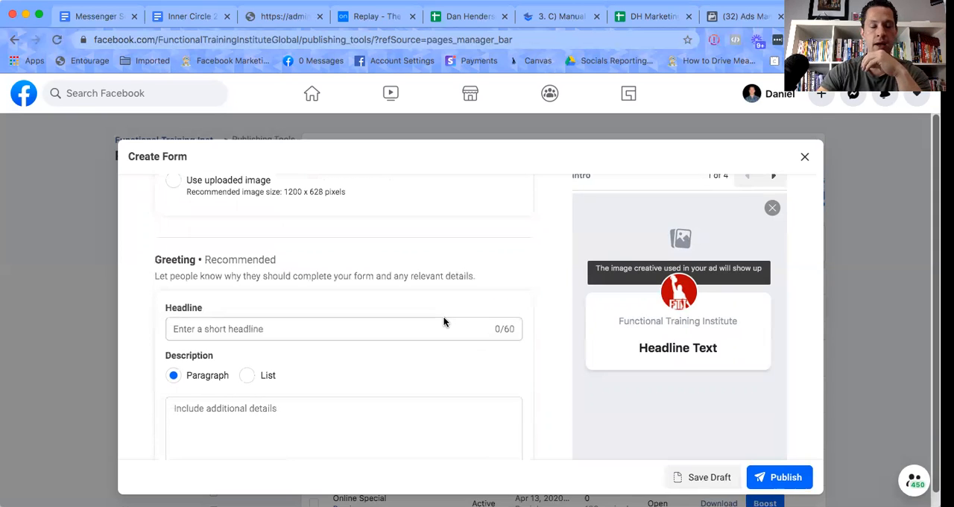
pyautogui.click(271, 328)
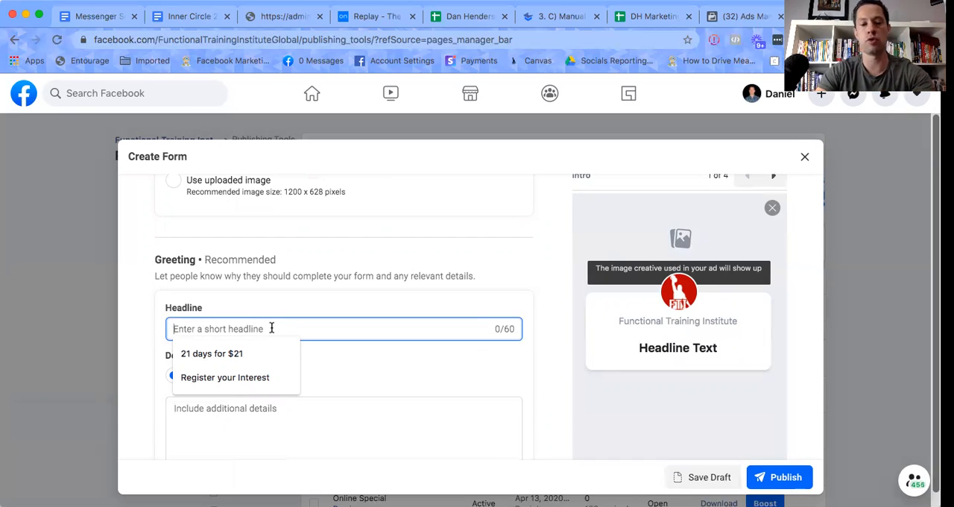
pyautogui.write("Register your Interest in our 'Fit over ")
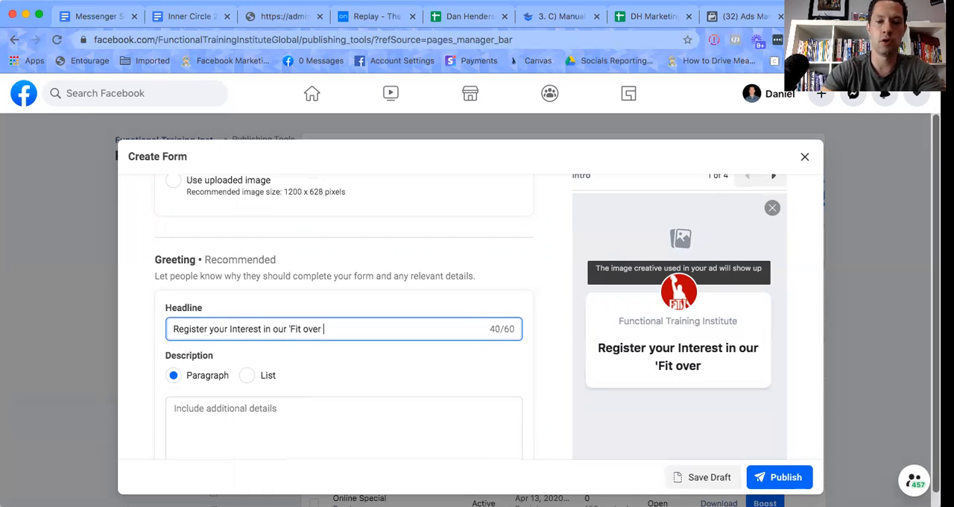
pyautogui.write("30' ")
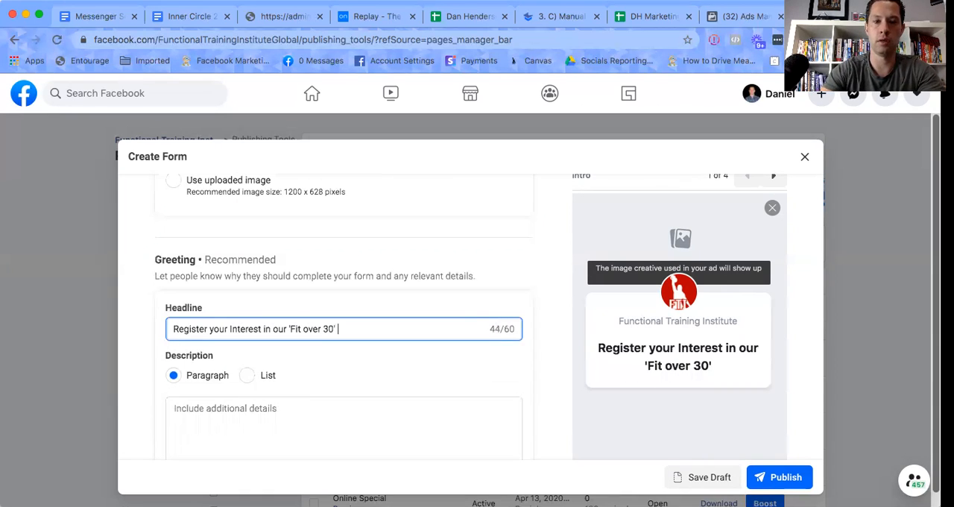
pyautogui.write('program')
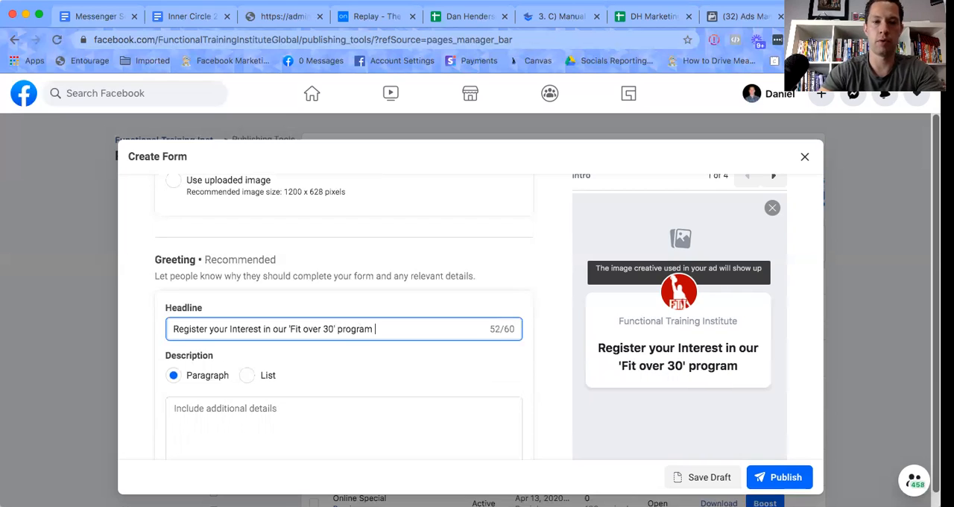
# Make the greeting description a list with the first point "Program includes unlimited training so you can train when it suits you".
pyautogui.scroll(-3, 206, 288)
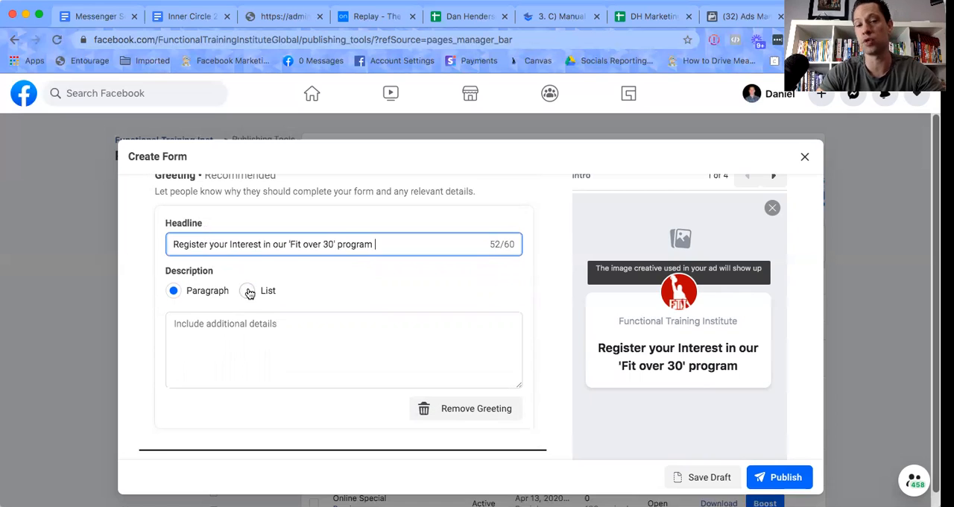
pyautogui.click(248, 292)
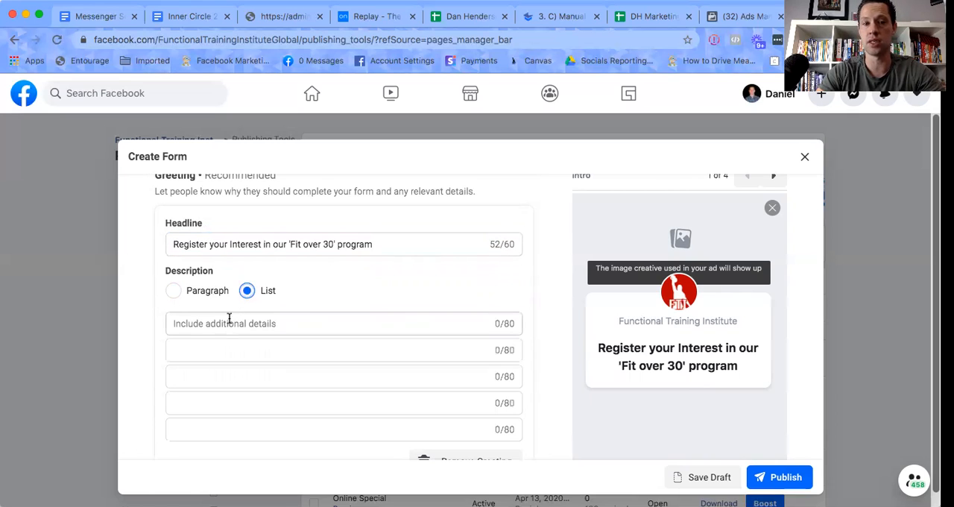
pyautogui.click(218, 325)
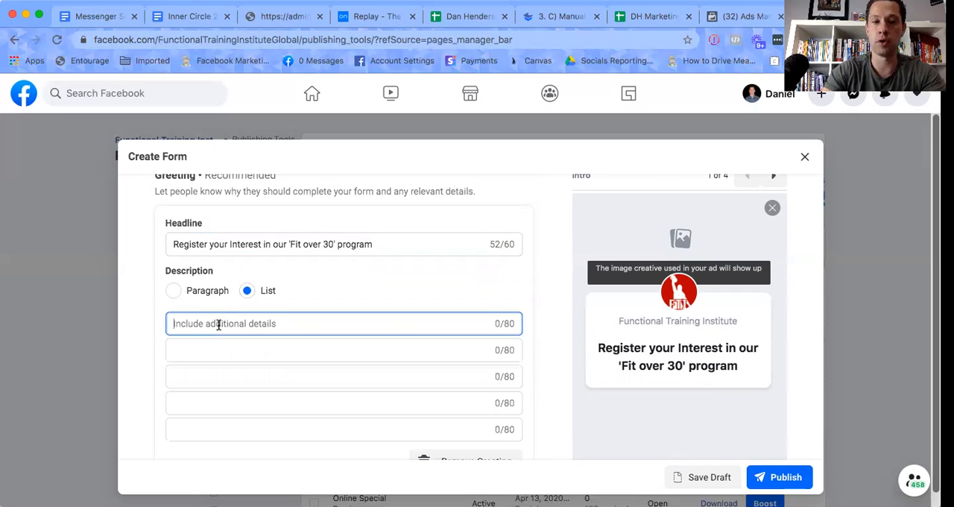
pyautogui.write('P')
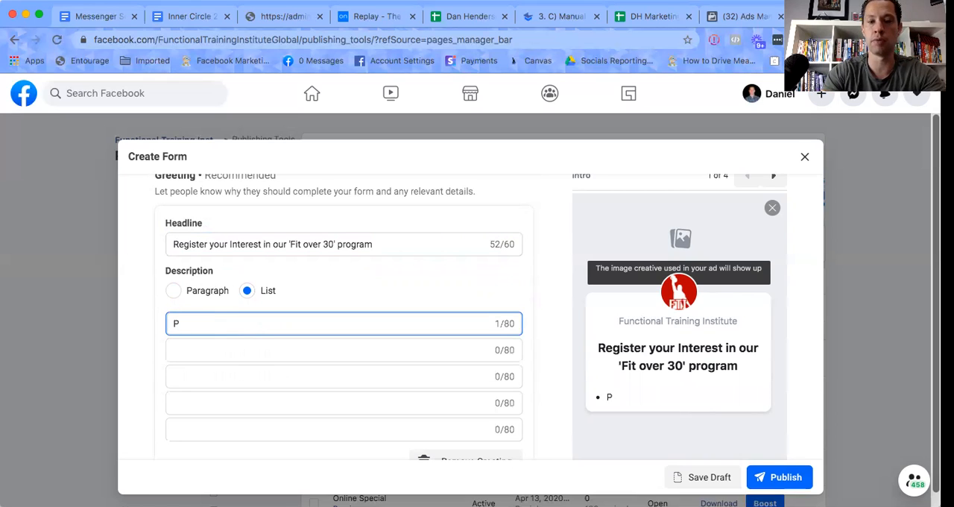
pyautogui.write('rogra')
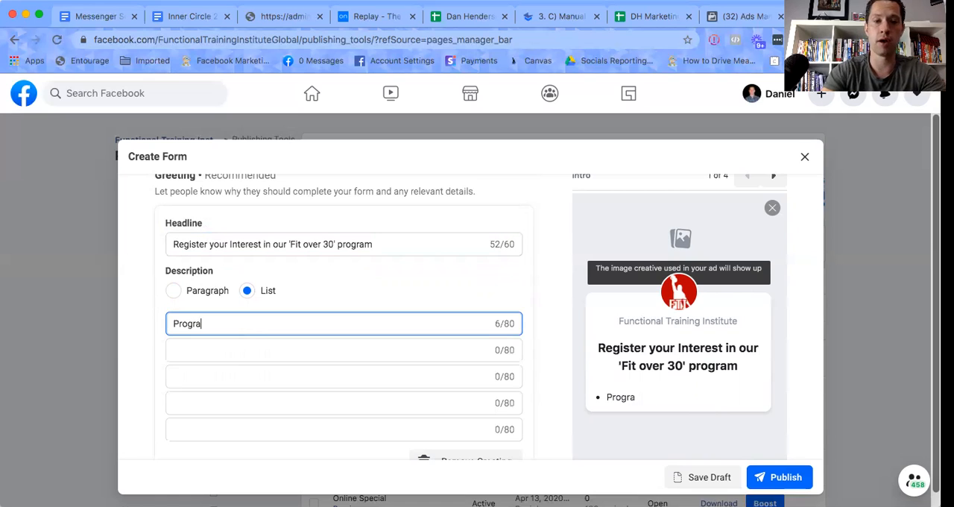
pyautogui.write('m incl')
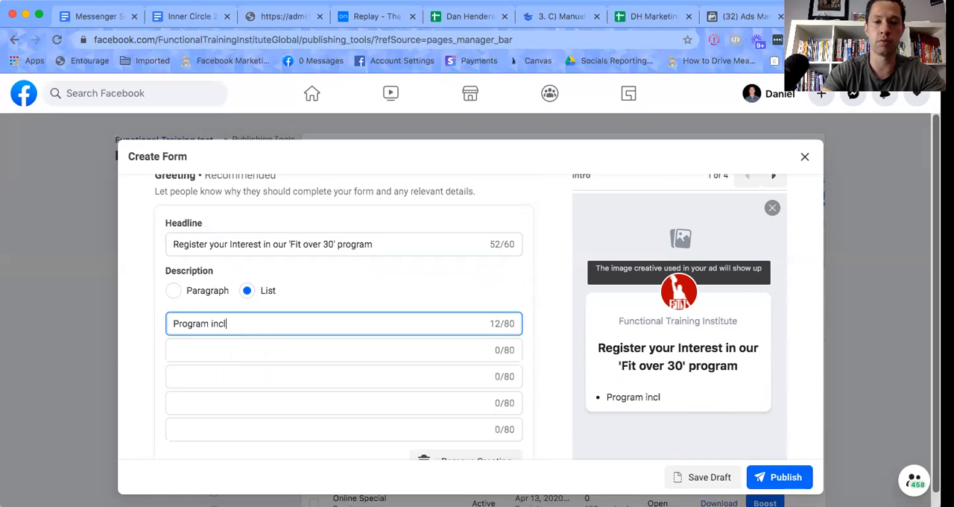
pyautogui.write('udes unlim')
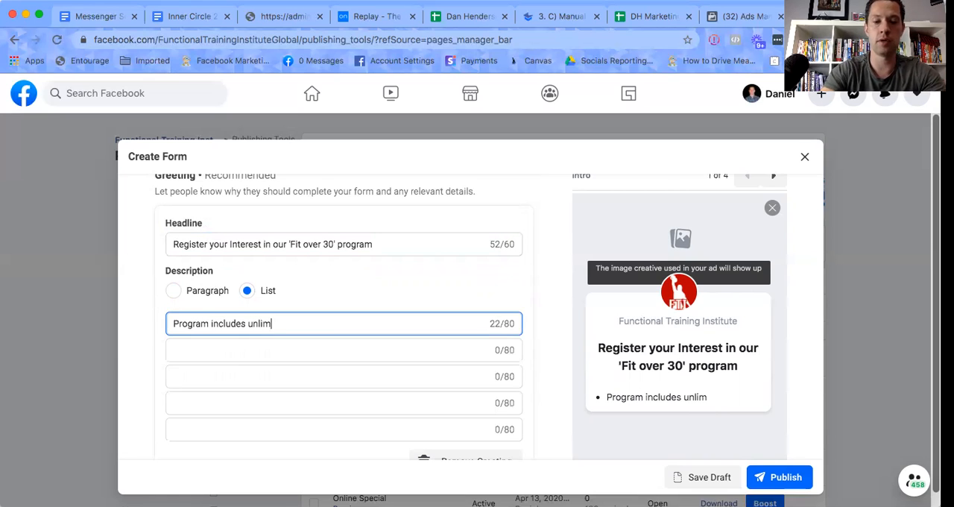
pyautogui.write('ited training ')
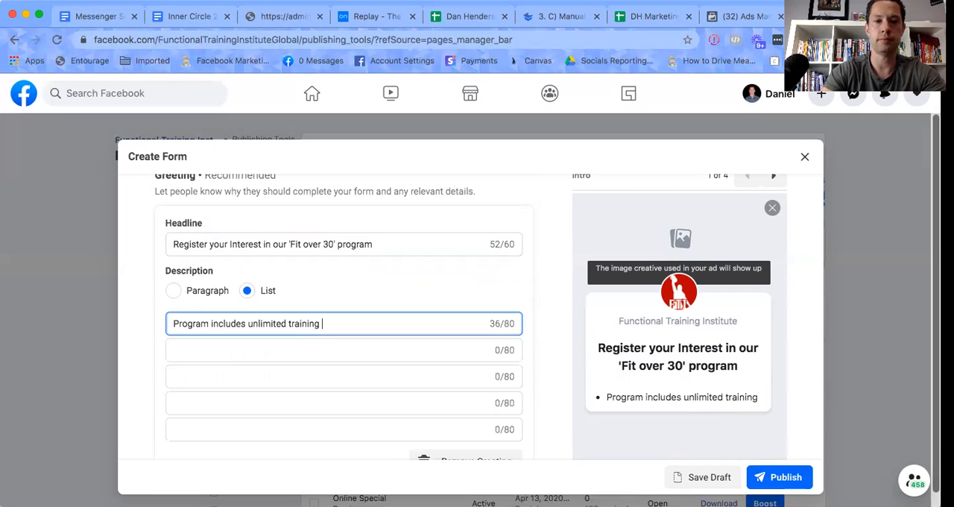
pyautogui.write('so you ca')
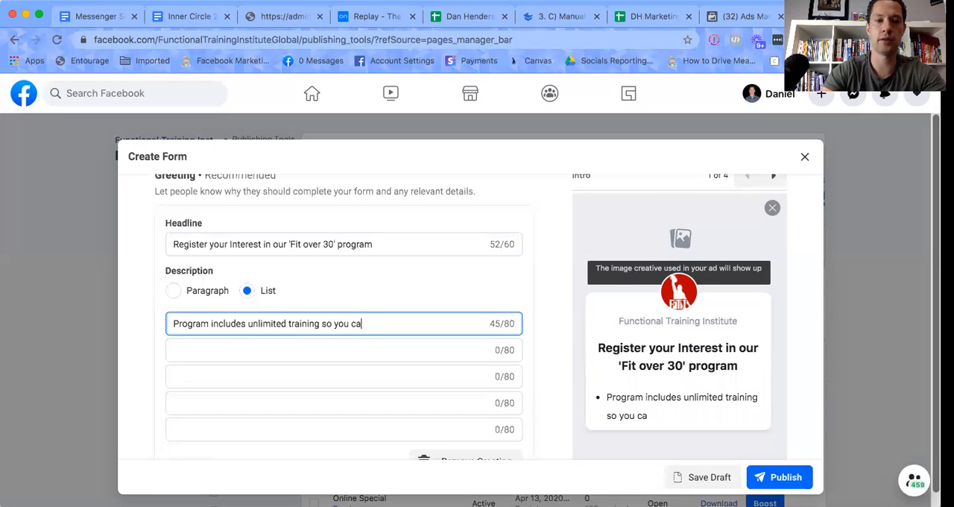
pyautogui.write('n trai')
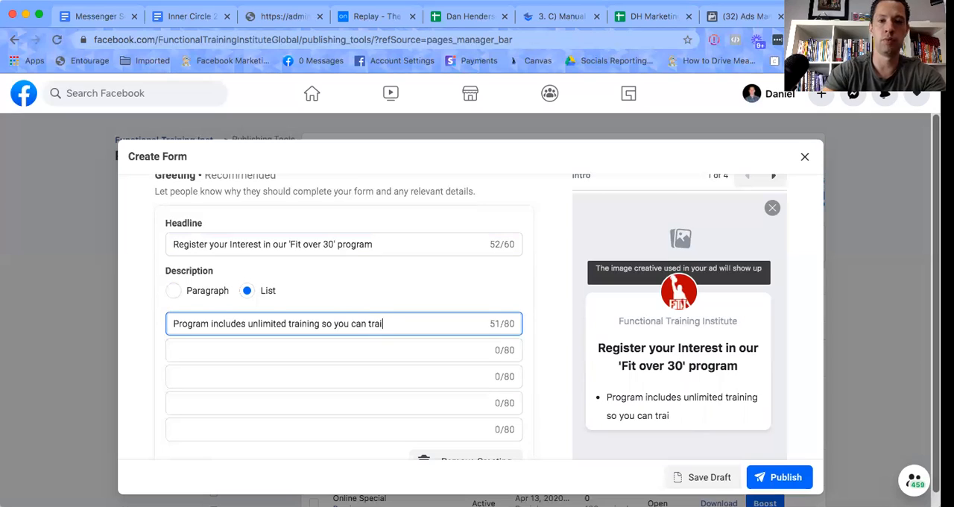
pyautogui.write('n when it')
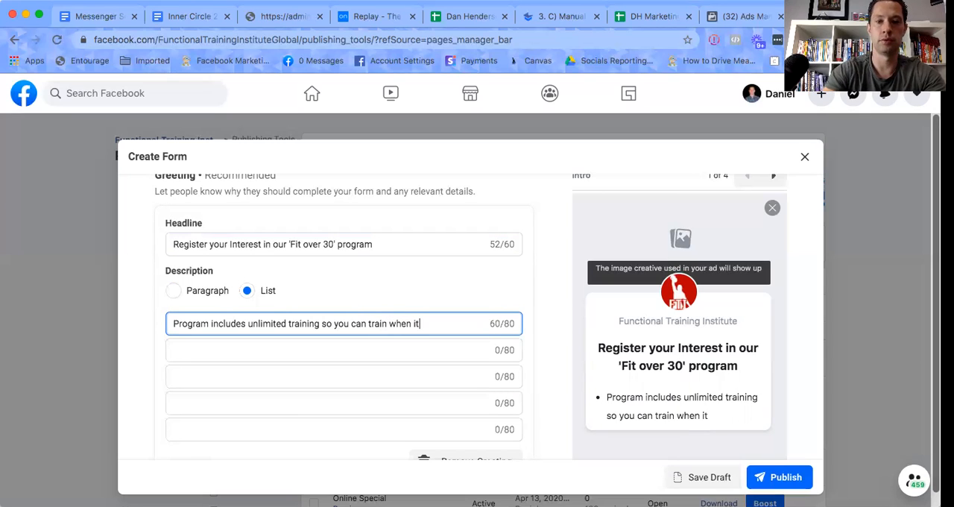
pyautogui.write(' suits you')
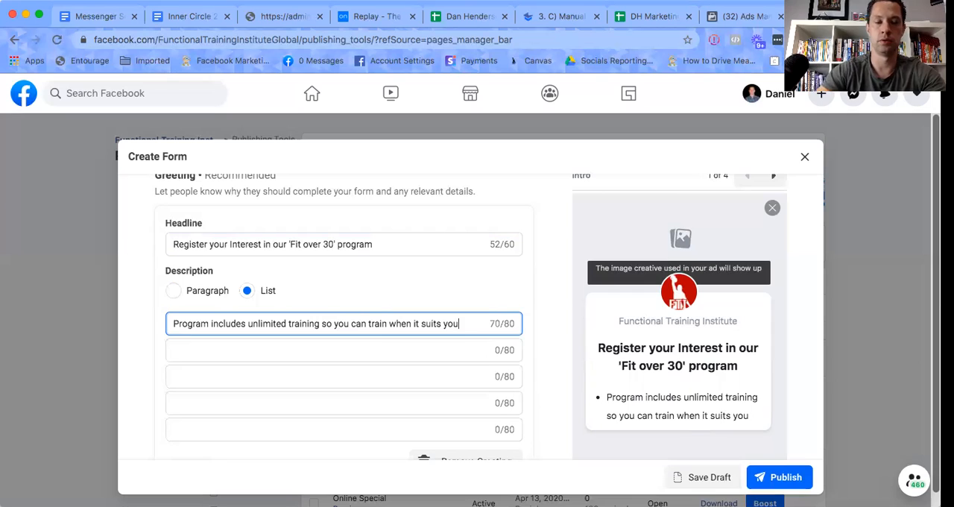
pyautogui.click(178, 346)
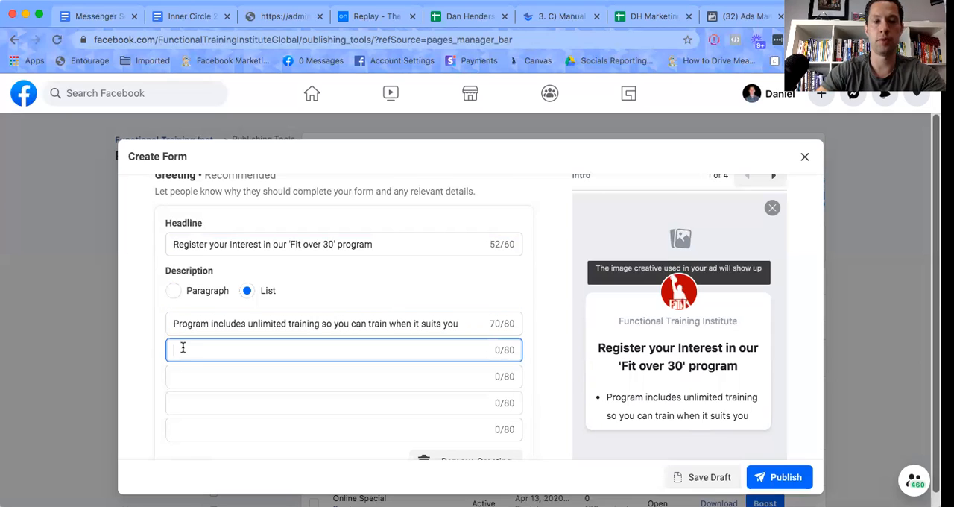
# Enter "Nutrition support to make healthy eating easy" as the second point of the greeting list.
pyautogui.write('Nutriti')
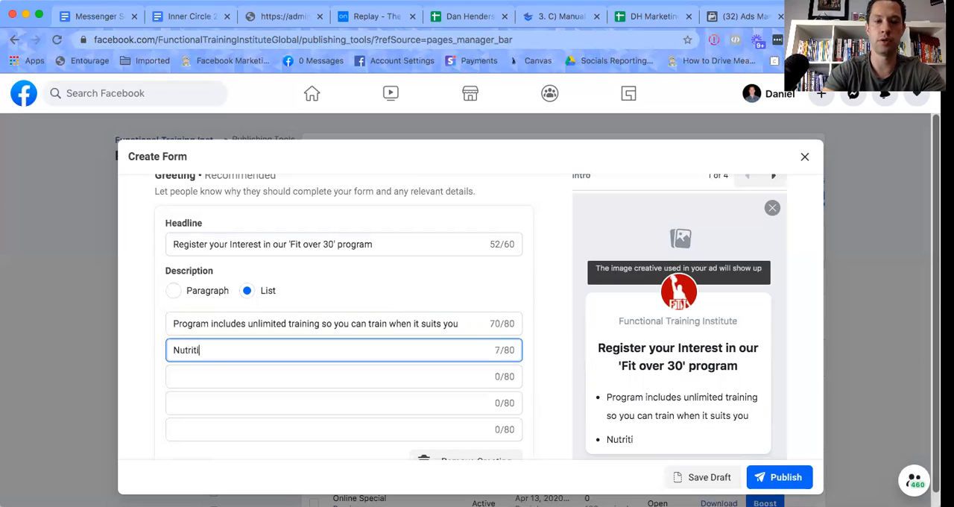
pyautogui.write('on support')
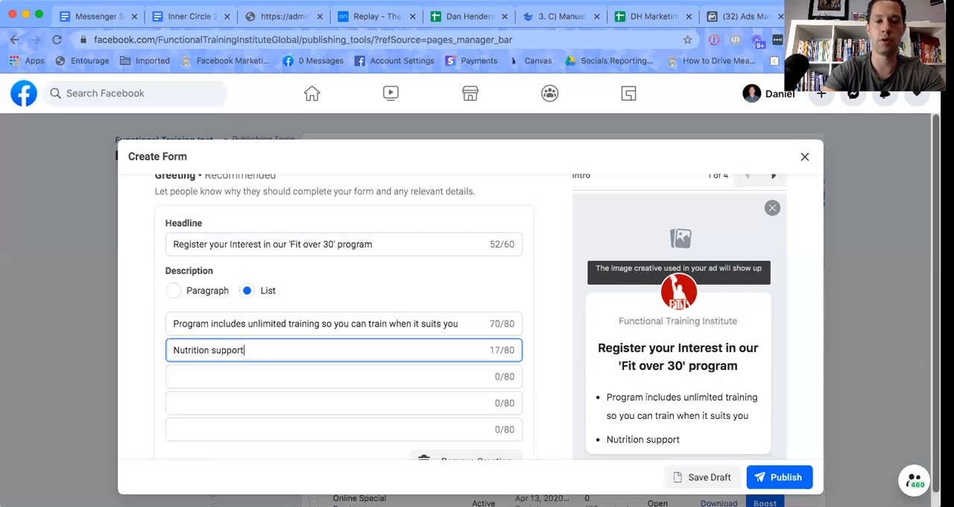
pyautogui.write(' to make ')
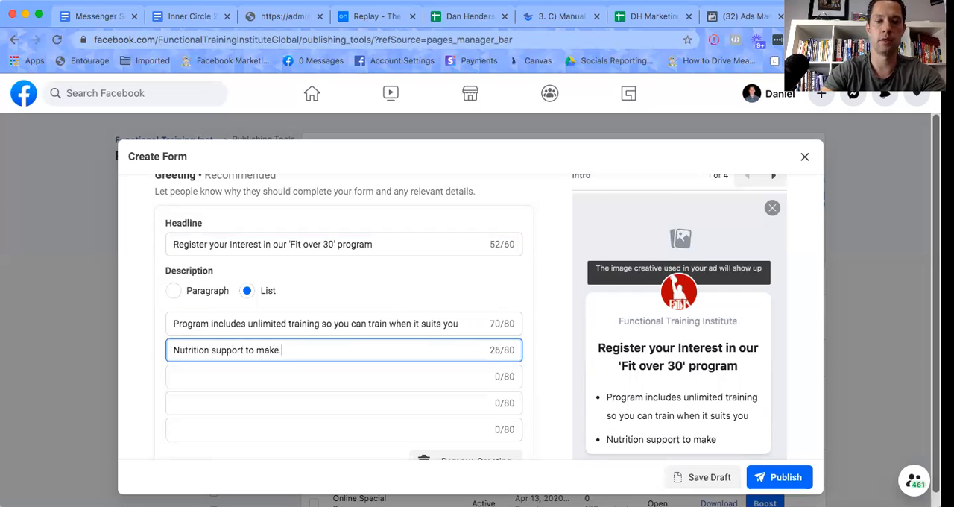
pyautogui.write('healthy ')
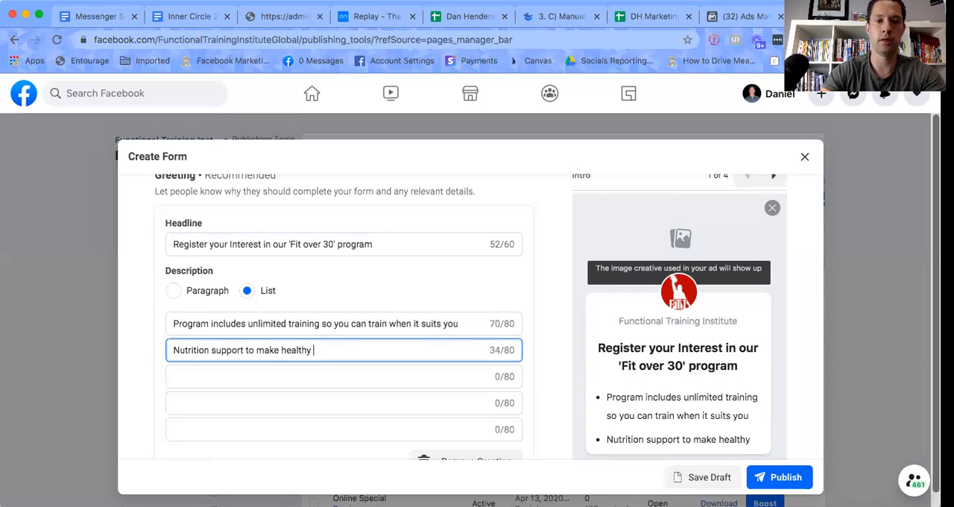
pyautogui.write('eating easy')
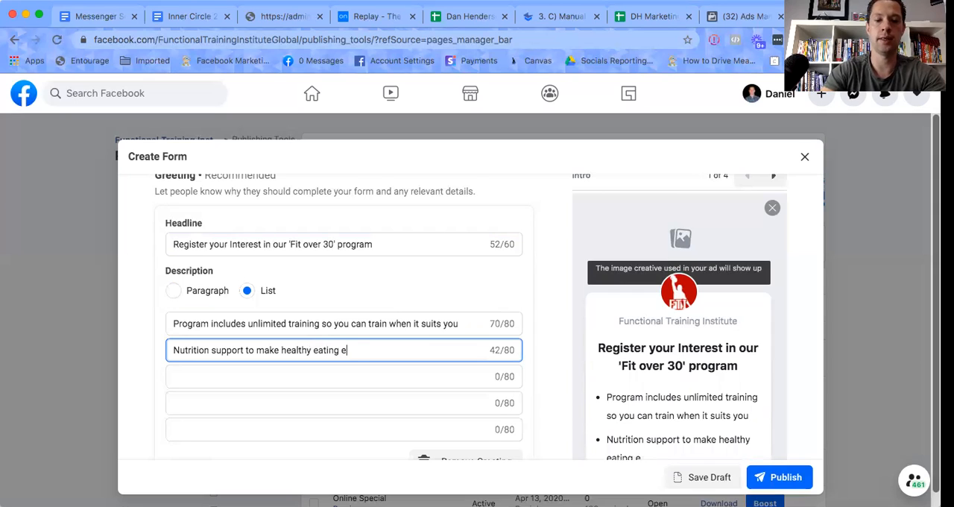
# Enter "Accountability to keep you on track" as the third point of the greeting list.
pyautogui.click(190, 377)
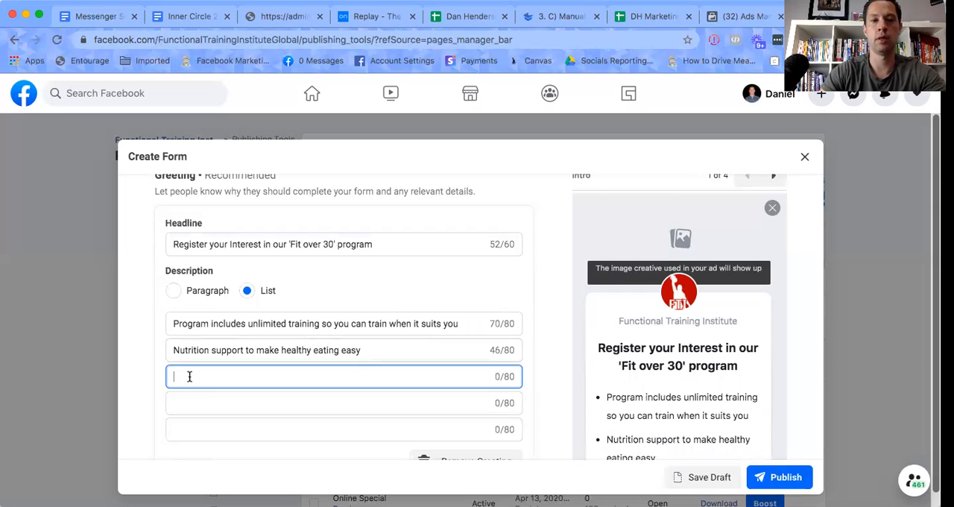
pyautogui.write('Acco')
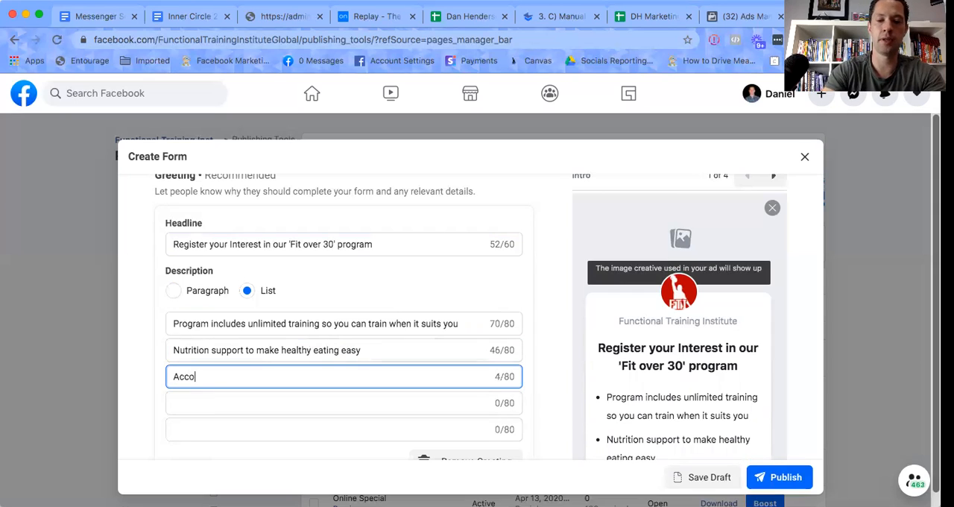
pyautogui.write('untability to ')
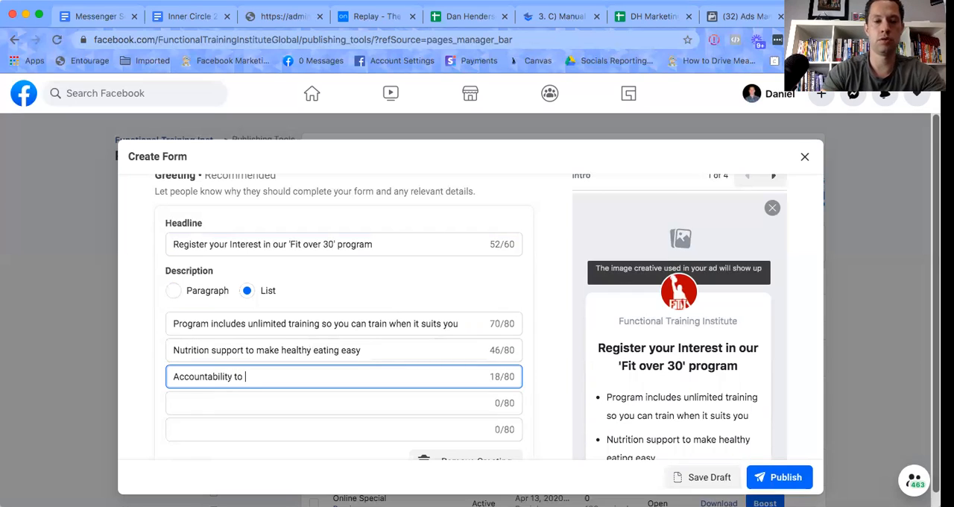
pyautogui.write('keep y')
pyautogui.write('ou ')
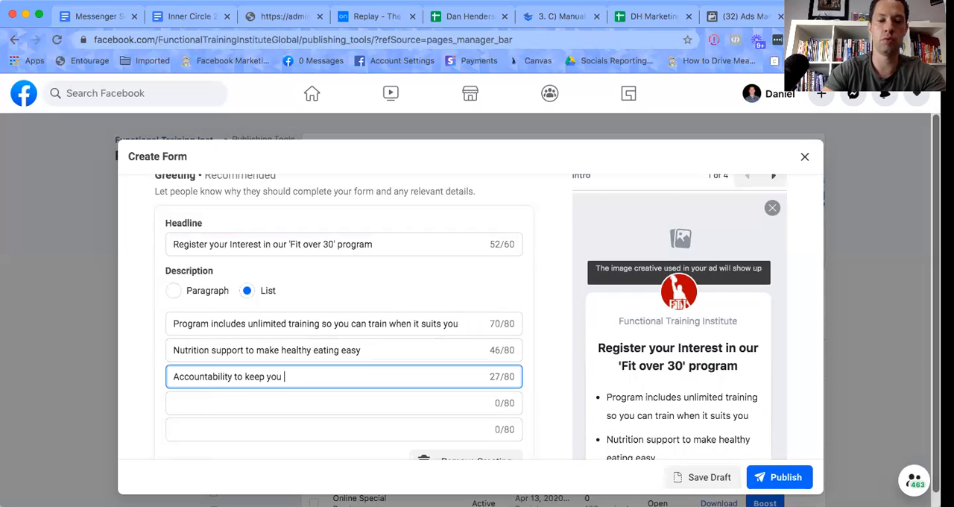
pyautogui.write('on track')
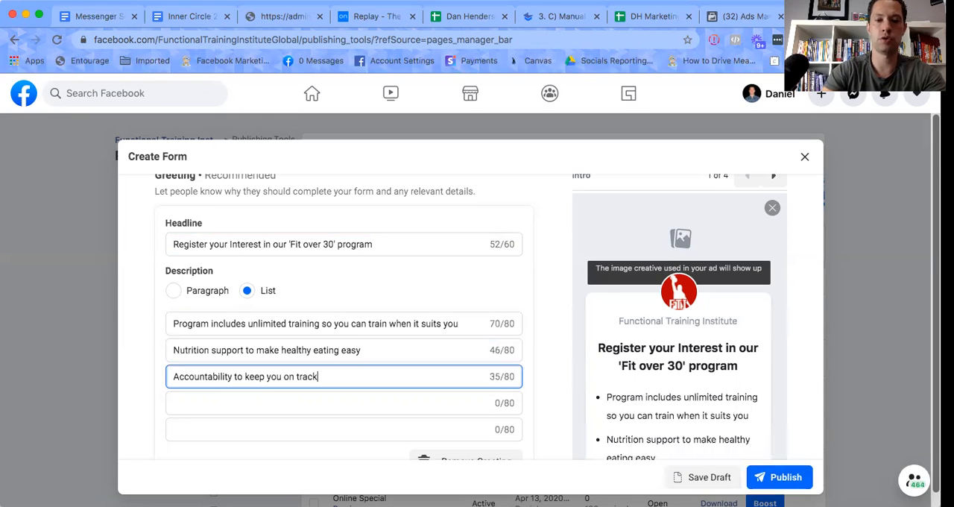
# Enter "Personalised Assessment so you know Exactly what to do" as the fourth point of the greeting list.
pyautogui.click(184, 401)
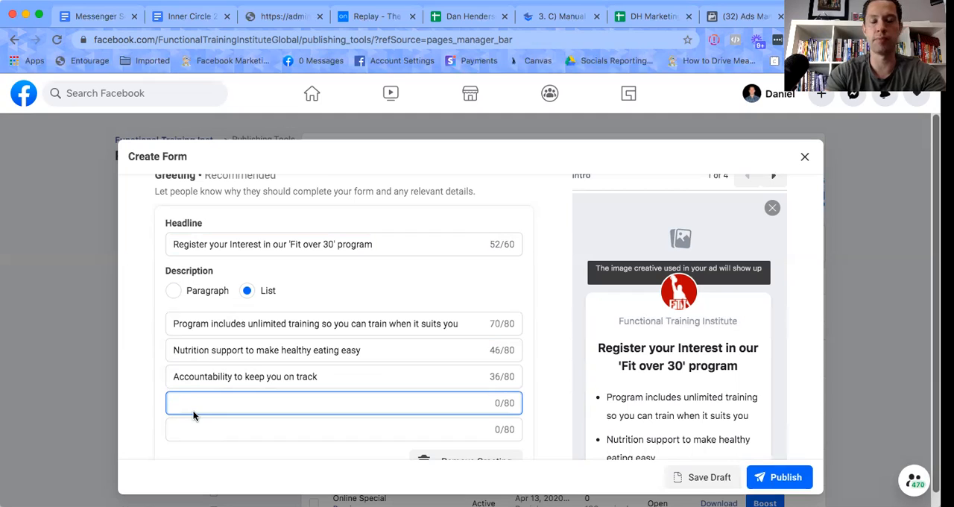
pyautogui.write('Personal ')
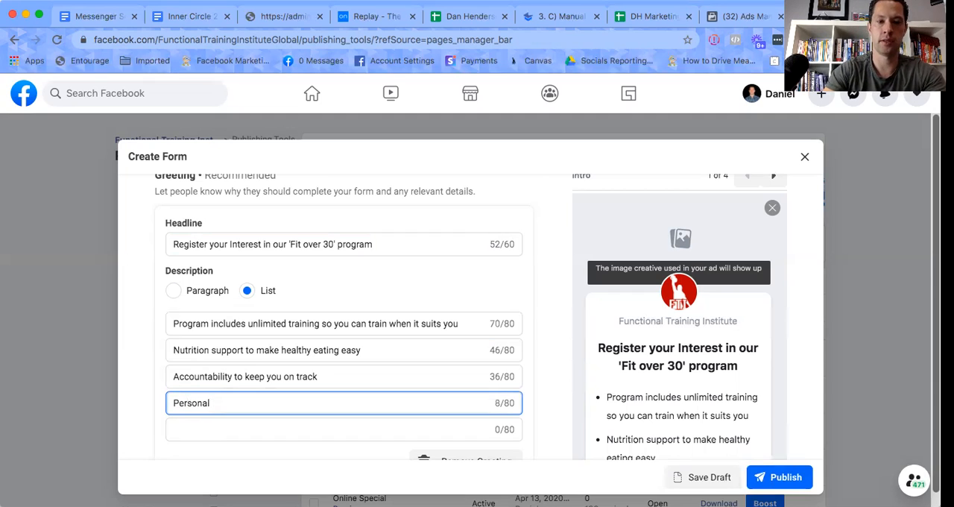
pyautogui.write('ised Ass')
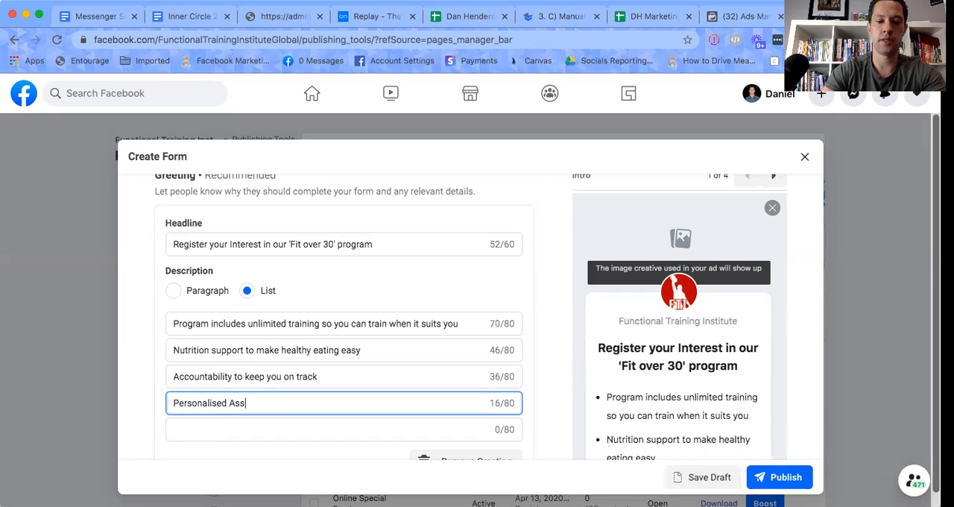
pyautogui.write('essment')
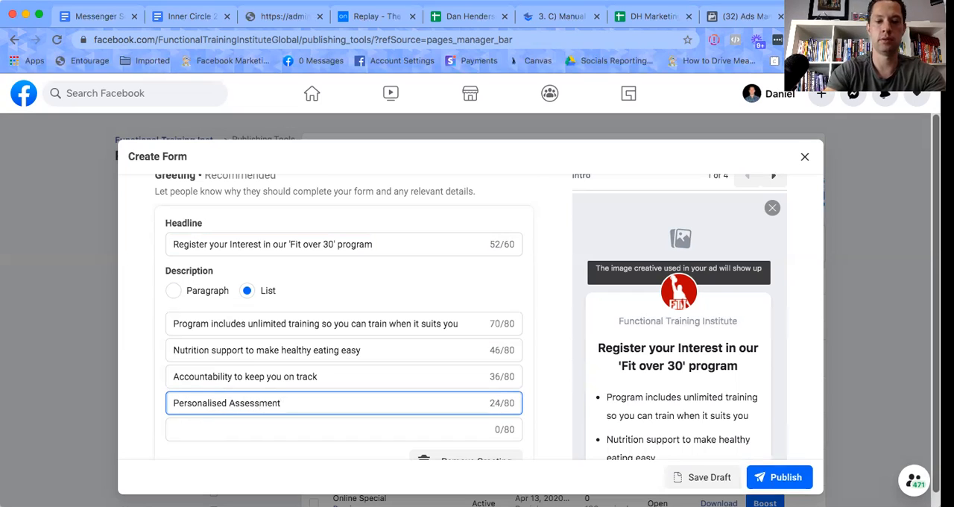
pyautogui.write(' so ')
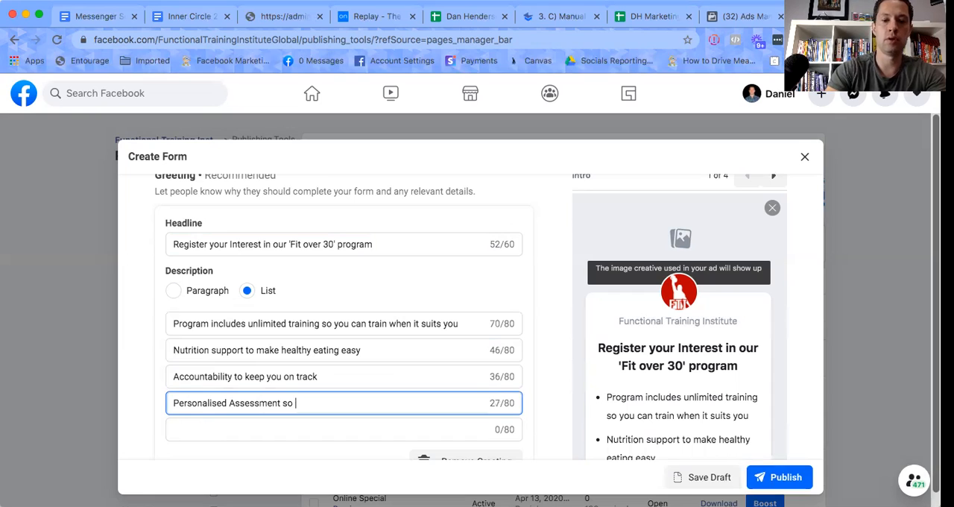
pyautogui.write('yoy')
pyautogui.press('BackSpace')
pyautogui.write('u ')
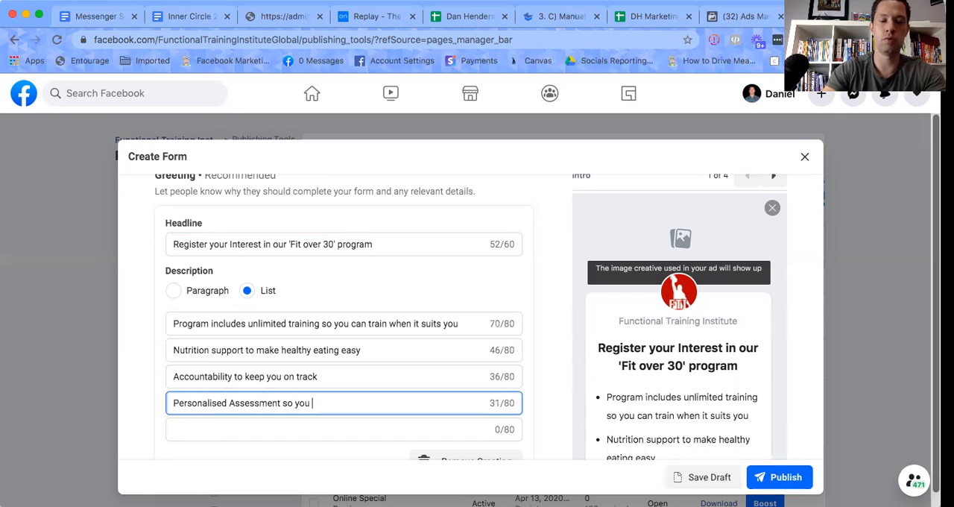
pyautogui.write('know EX')
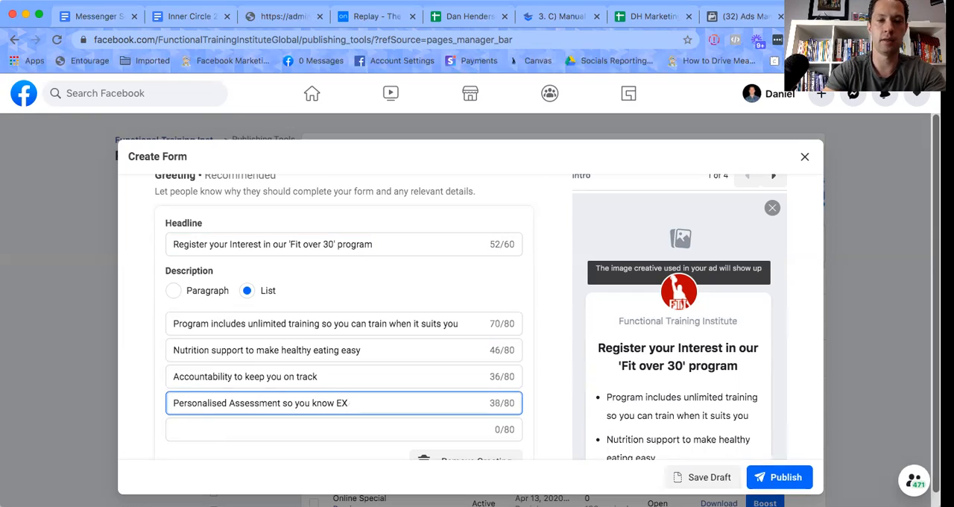
pyautogui.press('BackSpace')
pyautogui.write('xactly what')
pyautogui.write(' to d')
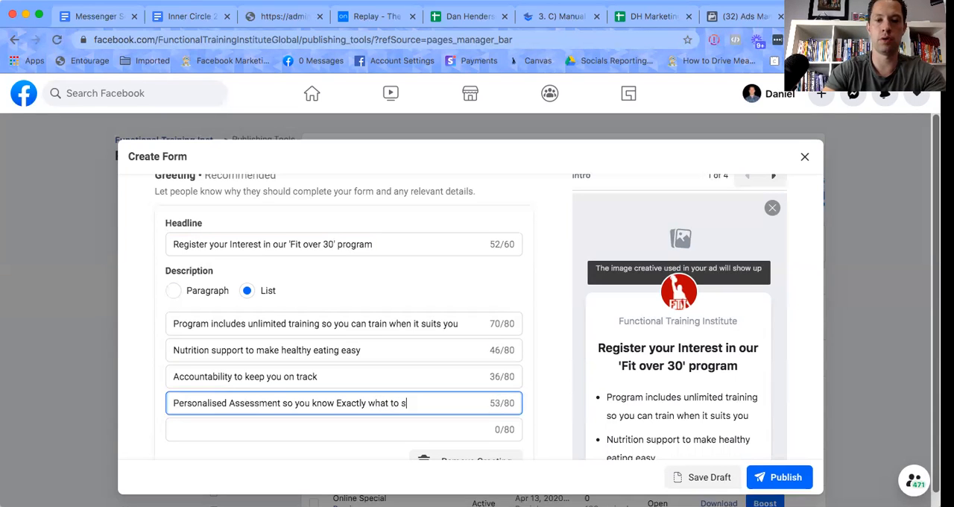
pyautogui.press('BackSpace')
pyautogui.write('s')
pyautogui.write('do')
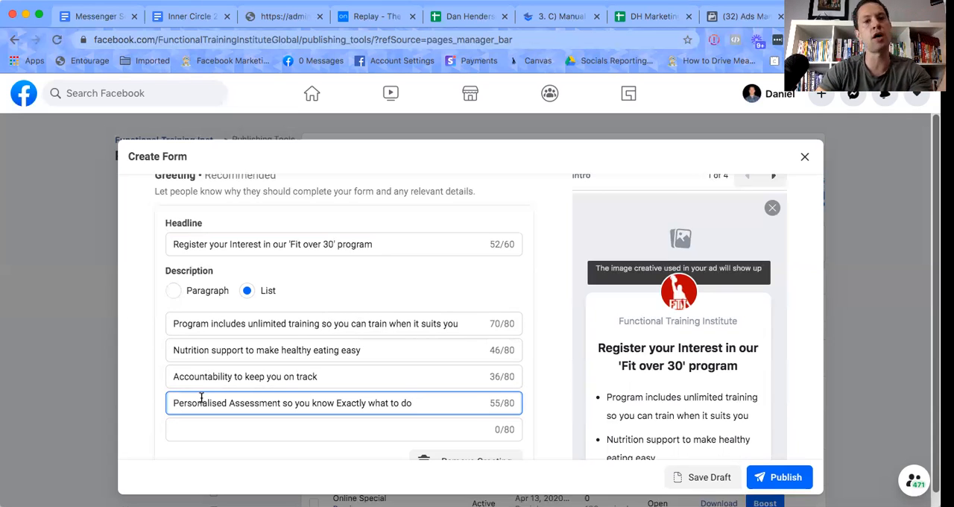
pyautogui.click(268, 430)
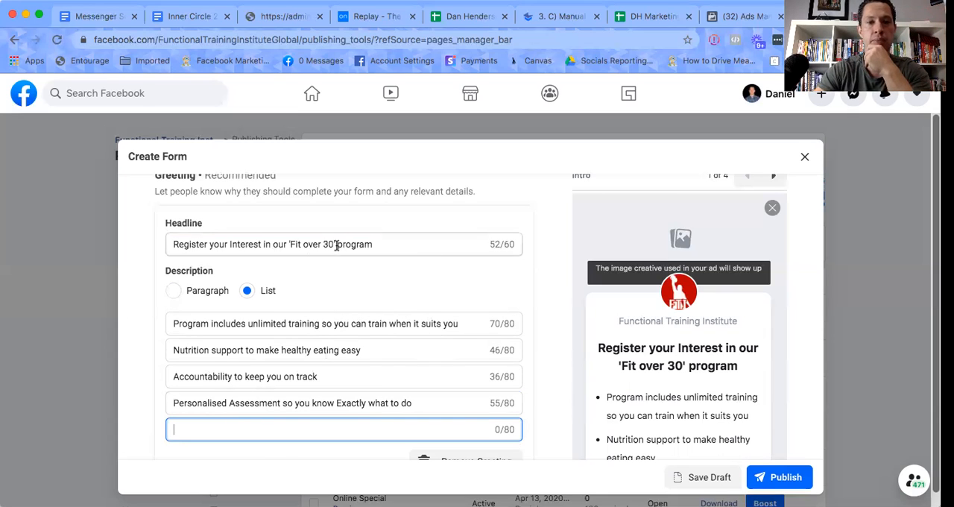
# In the form's Questions section, check the custom question types and add Phone number to the prefilled contact fields.
pyautogui.scroll(-2, 539, 333)
pyautogui.scroll(-5, 540, 337)
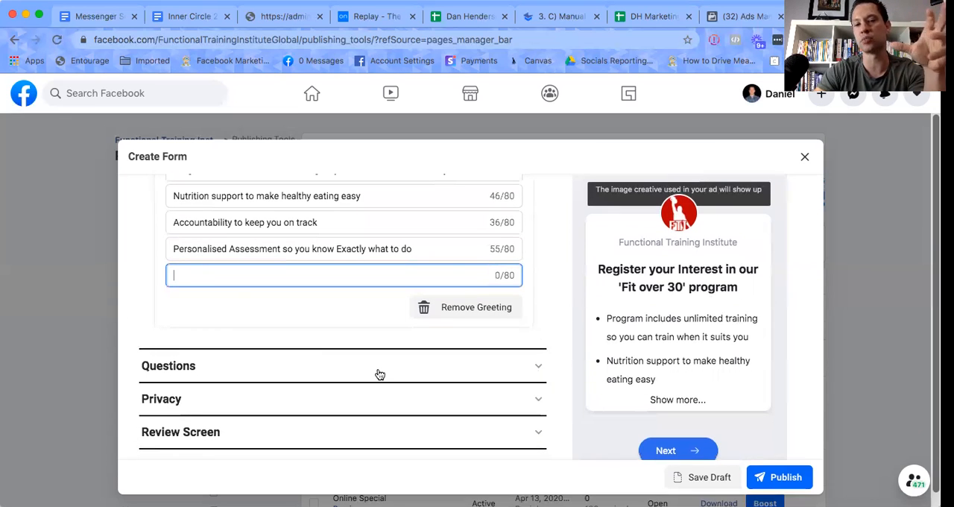
pyautogui.click(377, 367)
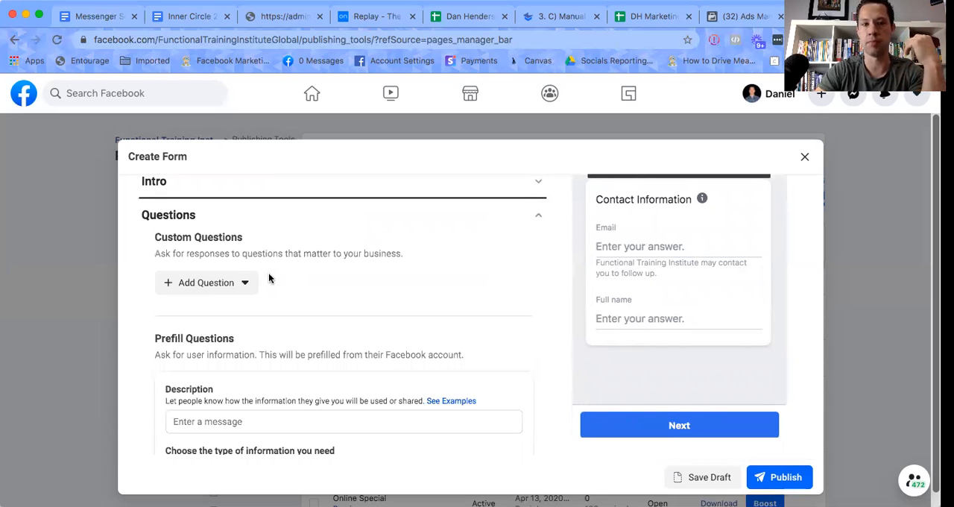
pyautogui.scroll(2, 211, 306)
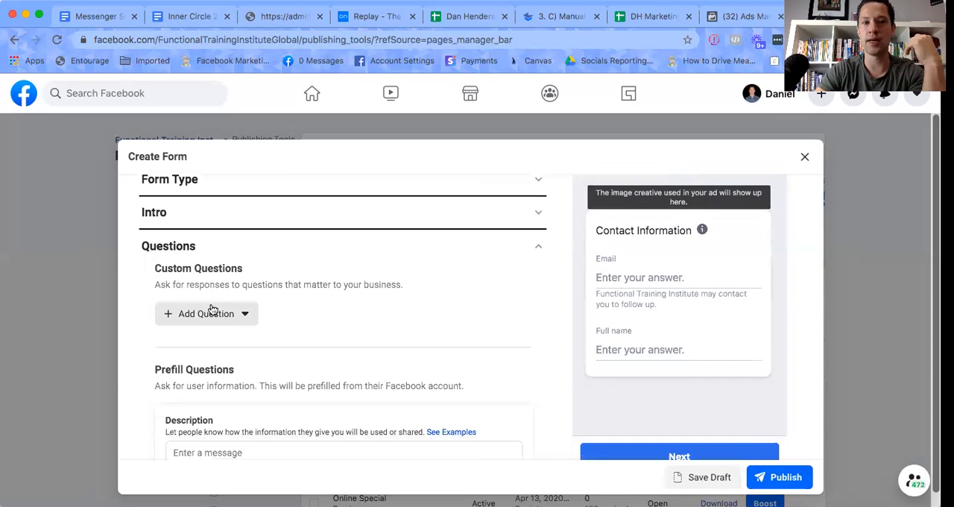
pyautogui.click(190, 315)
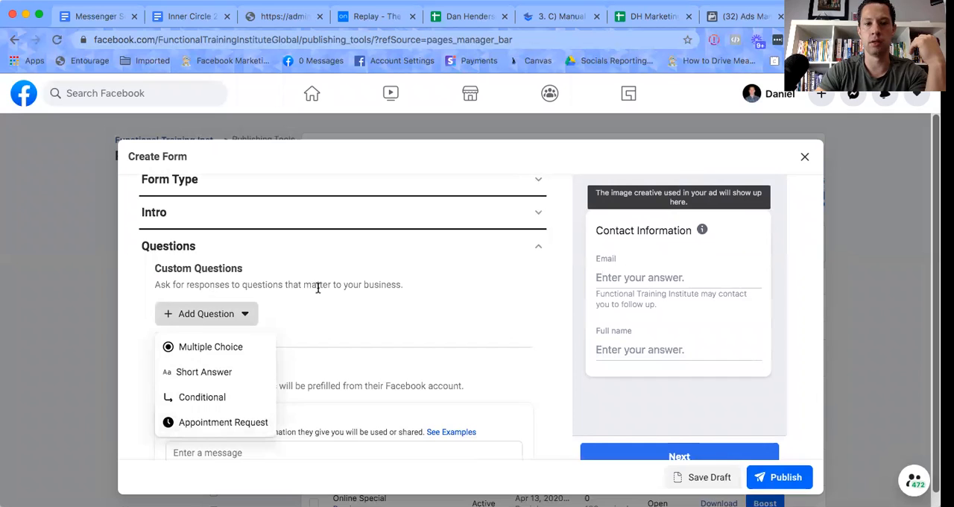
pyautogui.click(291, 316)
pyautogui.scroll(-2, 289, 320)
pyautogui.scroll(-5, 289, 321)
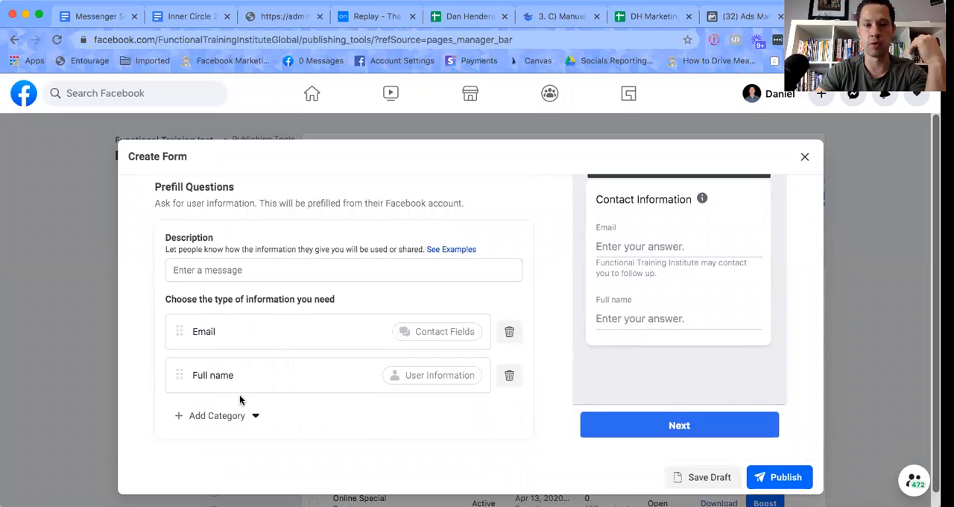
pyautogui.click(209, 418)
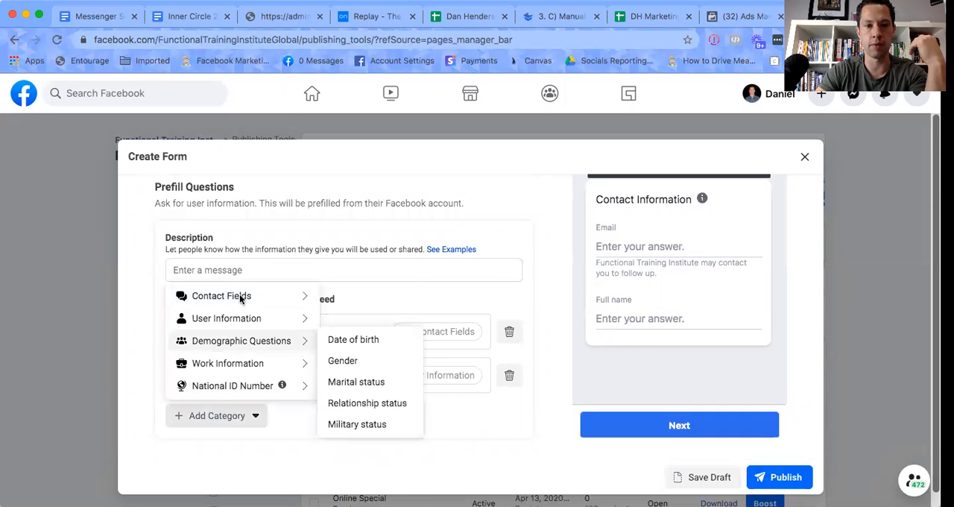
pyautogui.moveTo(261, 296)
pyautogui.click(347, 319)
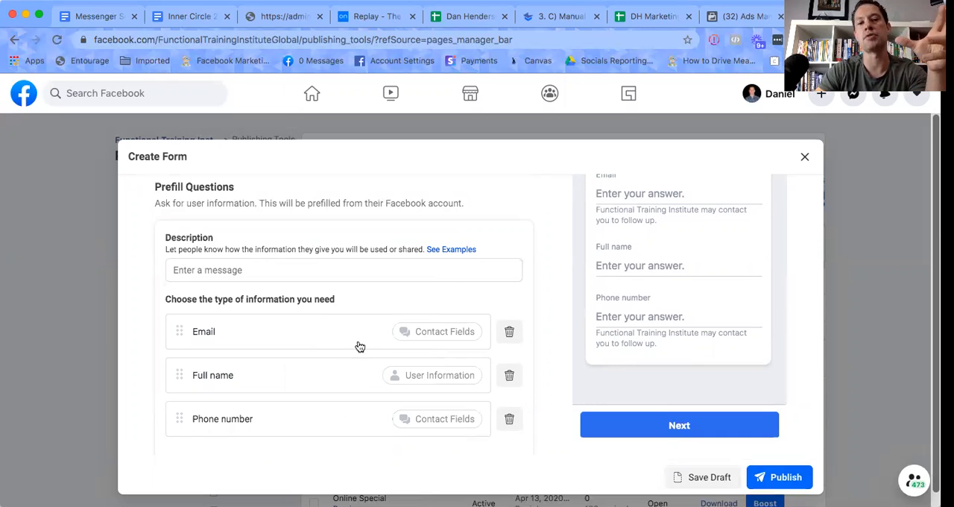
# Add a short-answer question to the form's Custom Questions.
pyautogui.scroll(1, 313, 373)
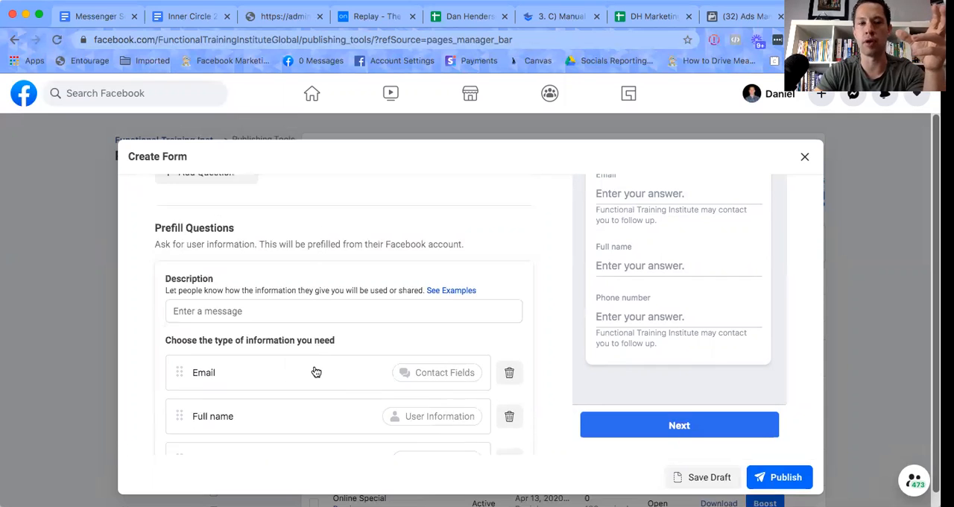
pyautogui.scroll(1, 316, 372)
pyautogui.scroll(1, 313, 371)
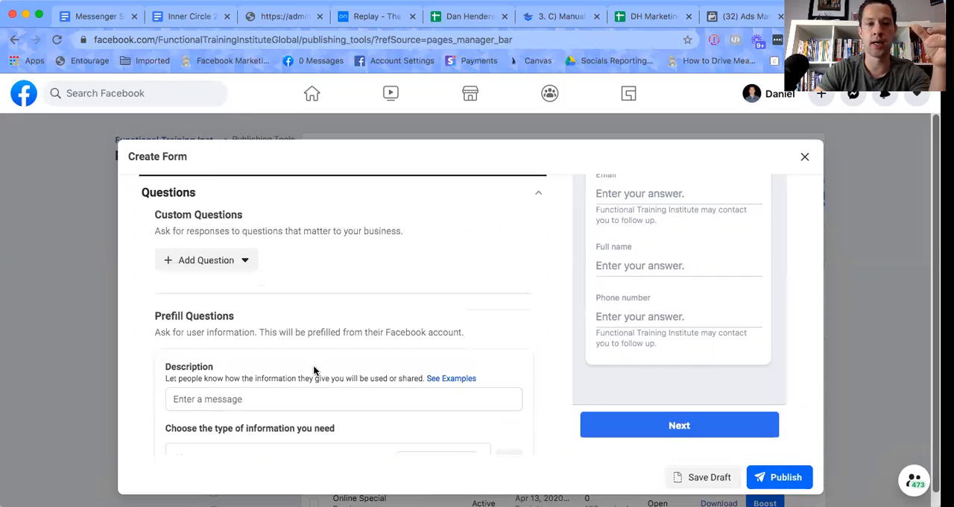
pyautogui.scroll(1, 315, 368)
pyautogui.click(216, 283)
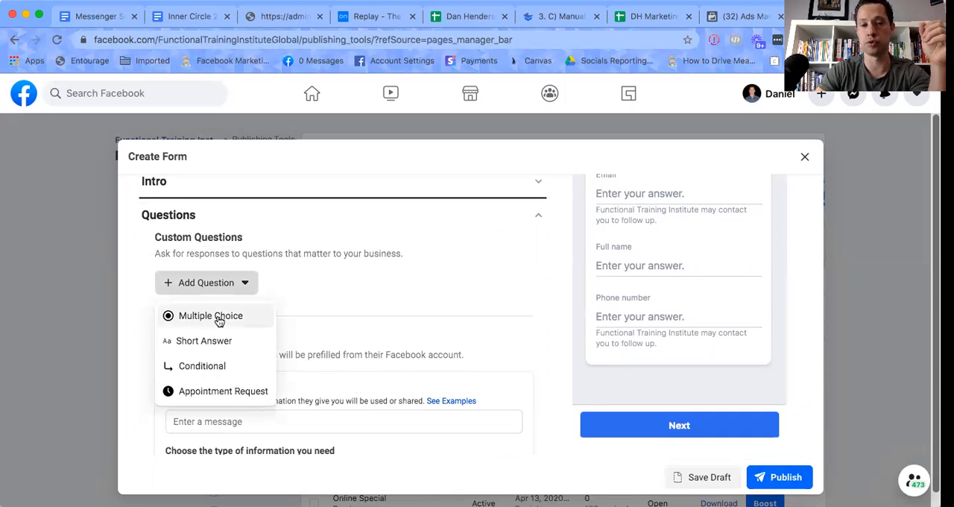
pyautogui.click(213, 340)
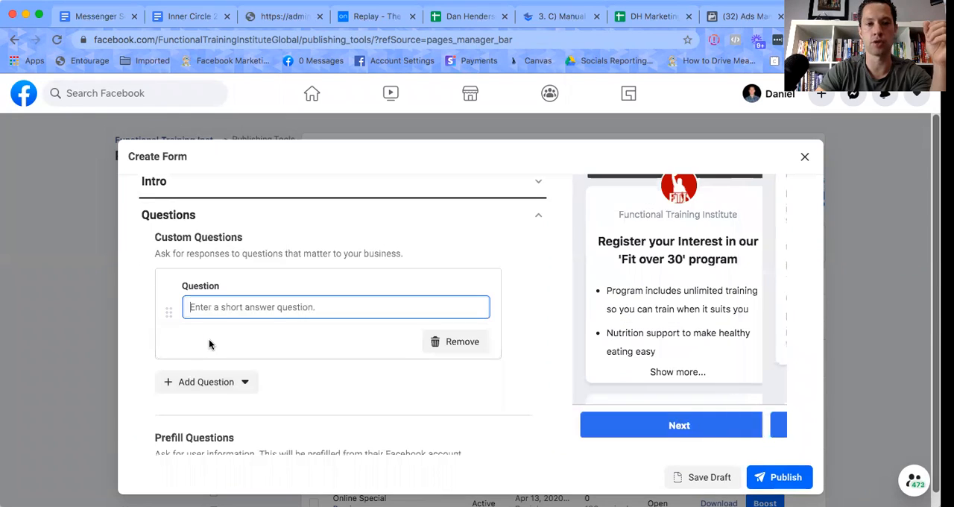
# Enter "On a scale of 1-10, how important is improving your health & fitness to you?" as the short-answer question.
pyautogui.write('On a sale of 1-')
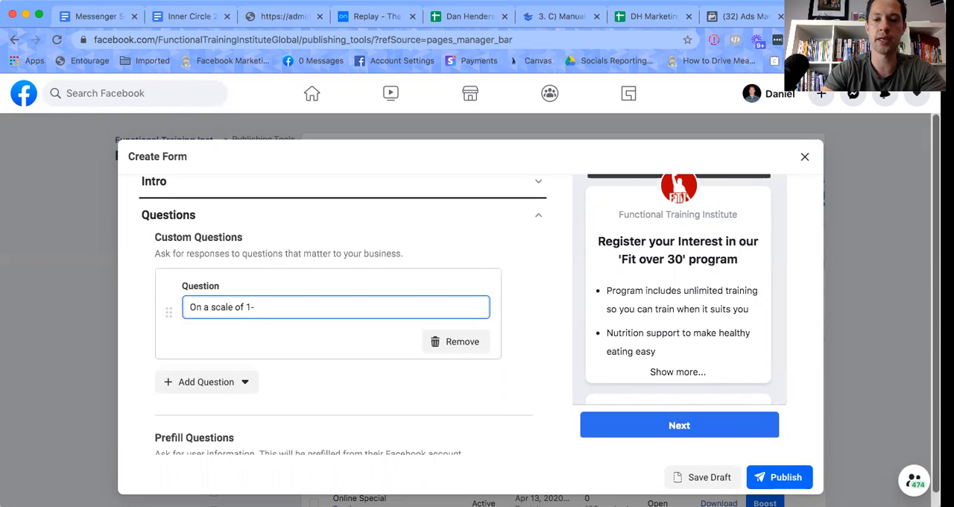
pyautogui.write('10, how im')
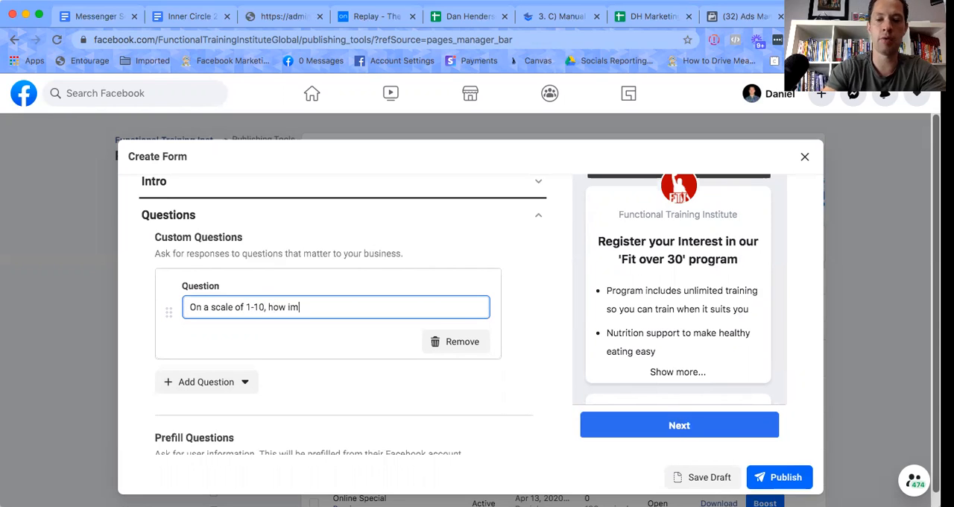
pyautogui.write('portant is improving you')
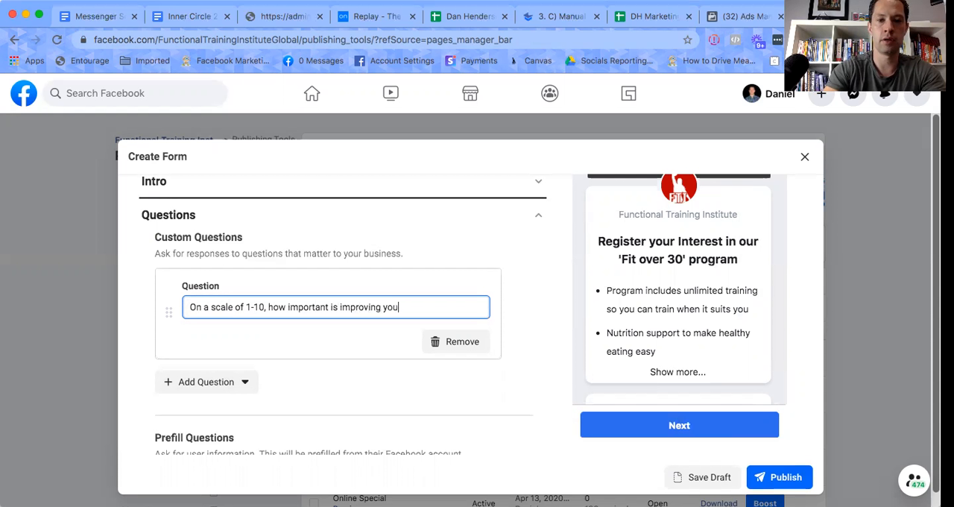
pyautogui.write('r health')
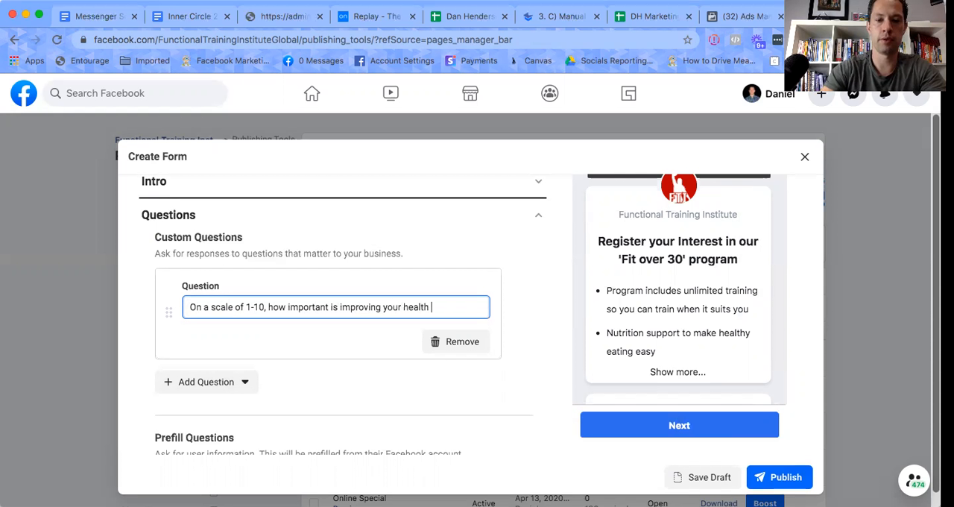
pyautogui.write(' & fitn')
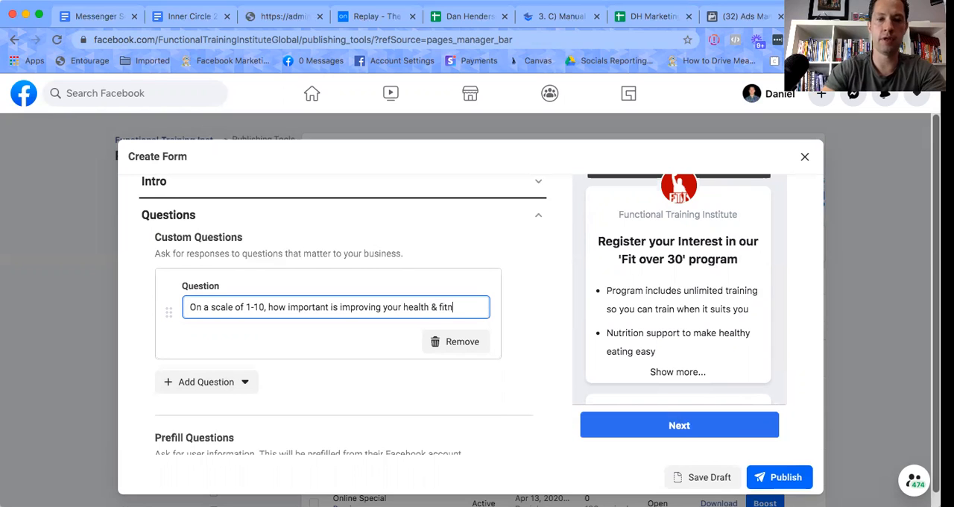
pyautogui.write('ess to')
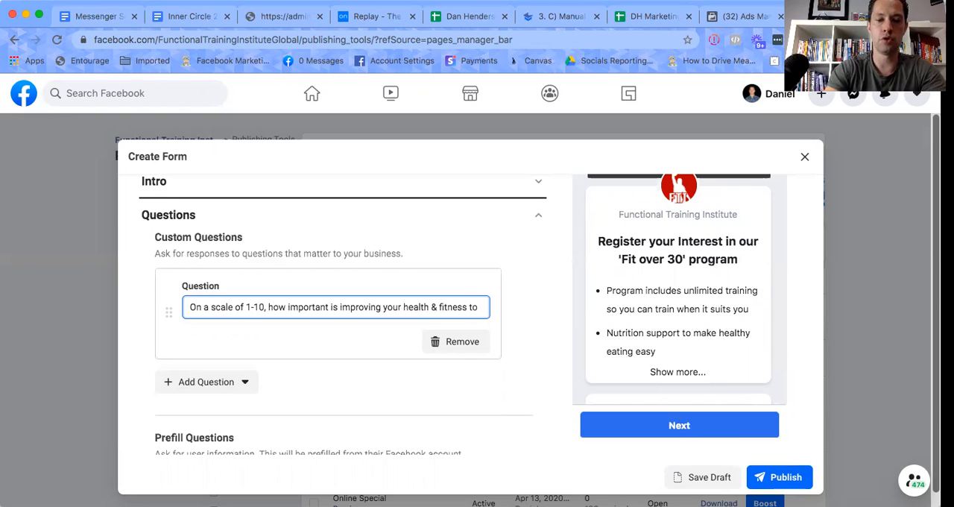
pyautogui.write(' you?')
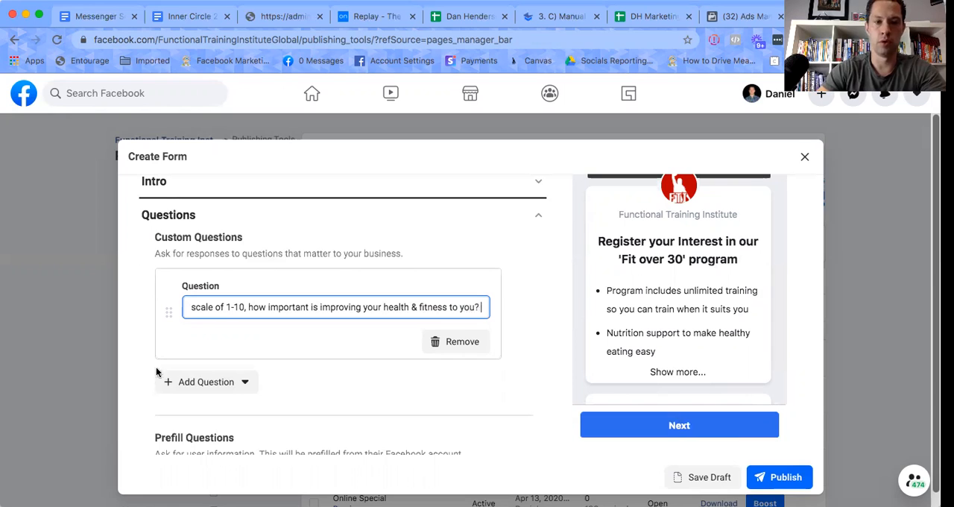
# Add a multiple-choice custom question reading "Will you answer the phone when we call with more details around the program?".
pyautogui.click(191, 386)
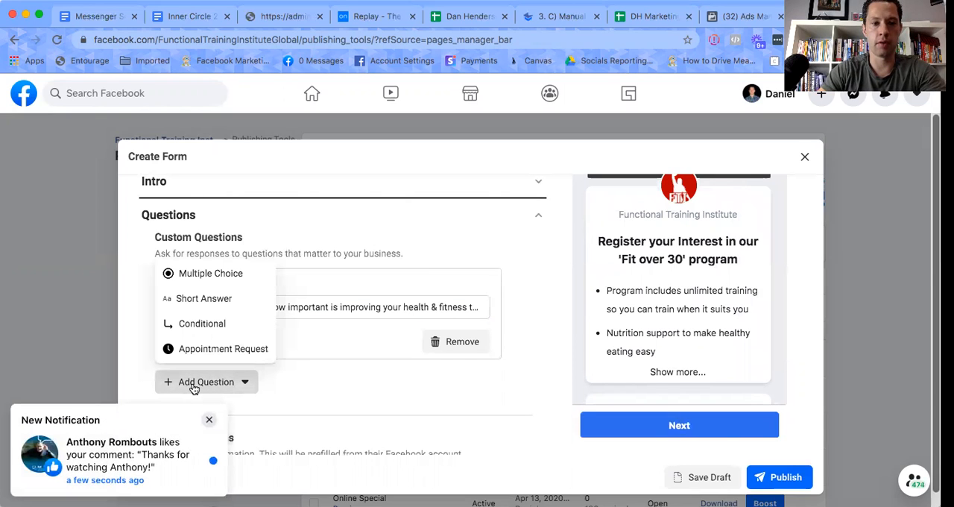
pyautogui.click(222, 273)
pyautogui.click(229, 308)
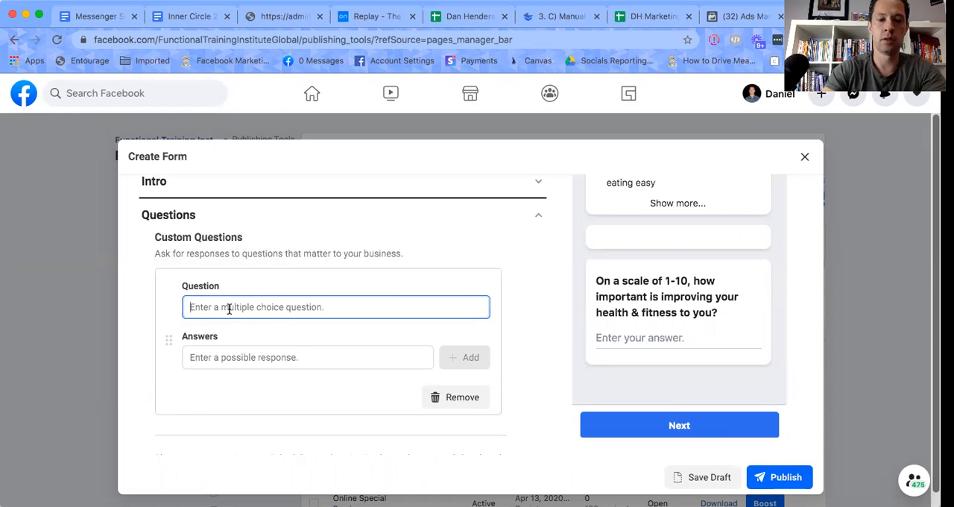
pyautogui.write('Will you answer the phone ')
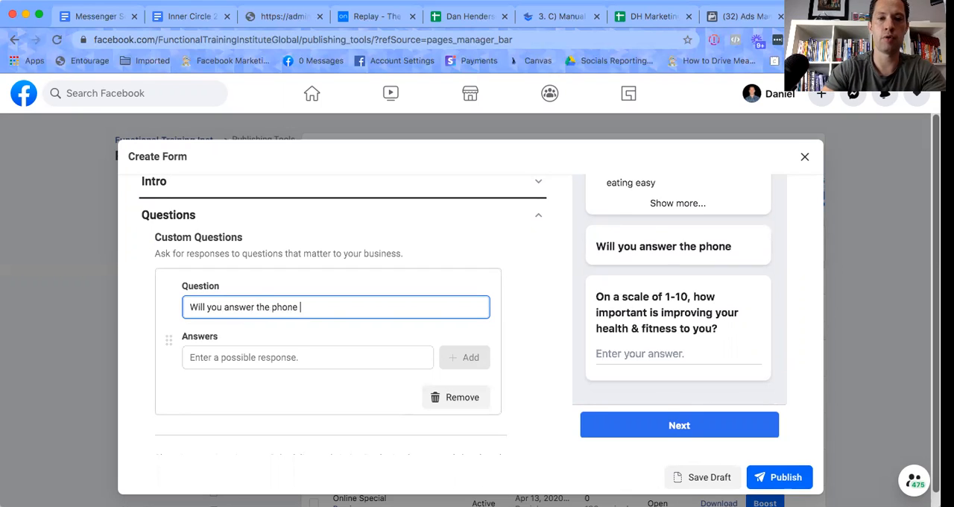
pyautogui.write('when we call with m')
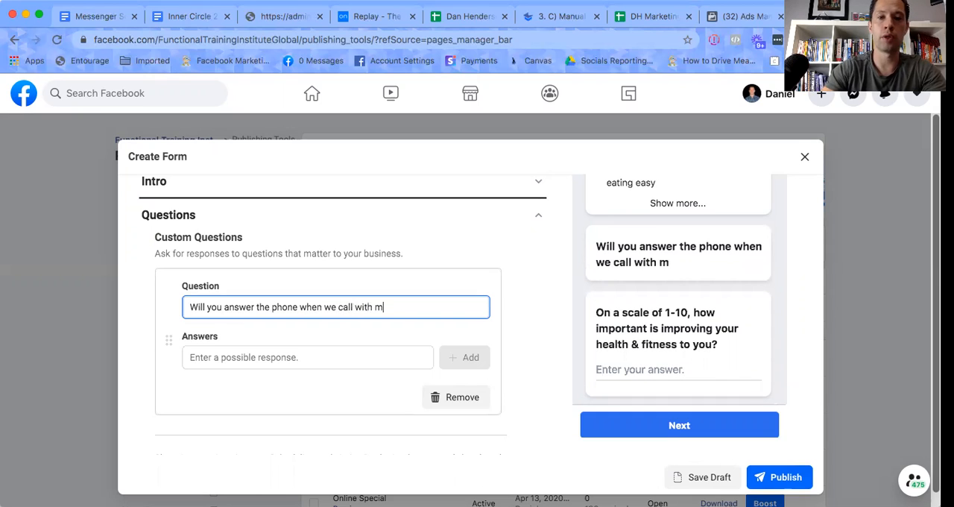
pyautogui.write('ore details ')
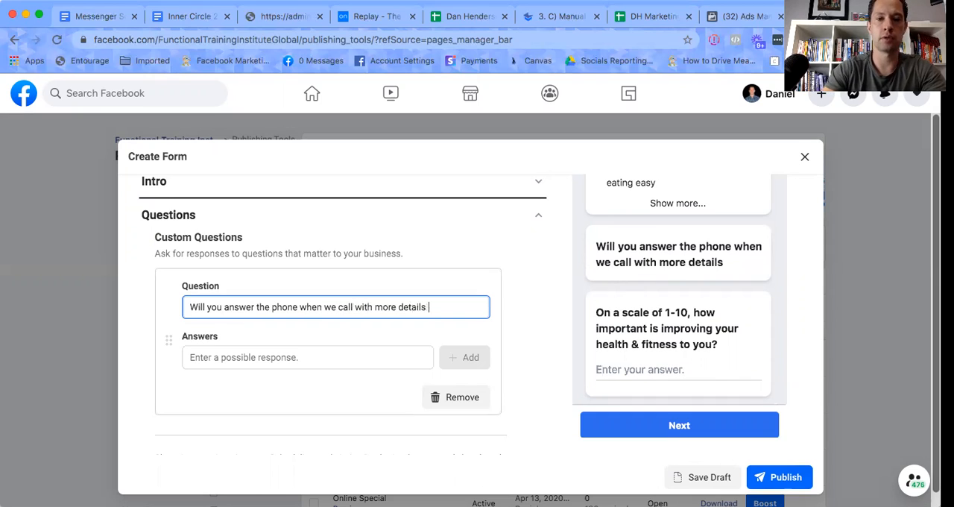
pyautogui.write('around')
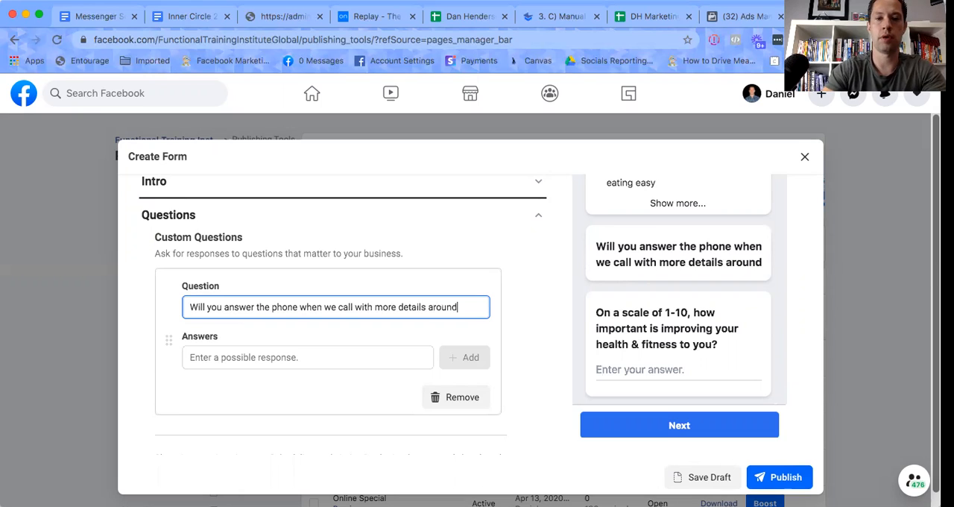
pyautogui.write(' the program?')
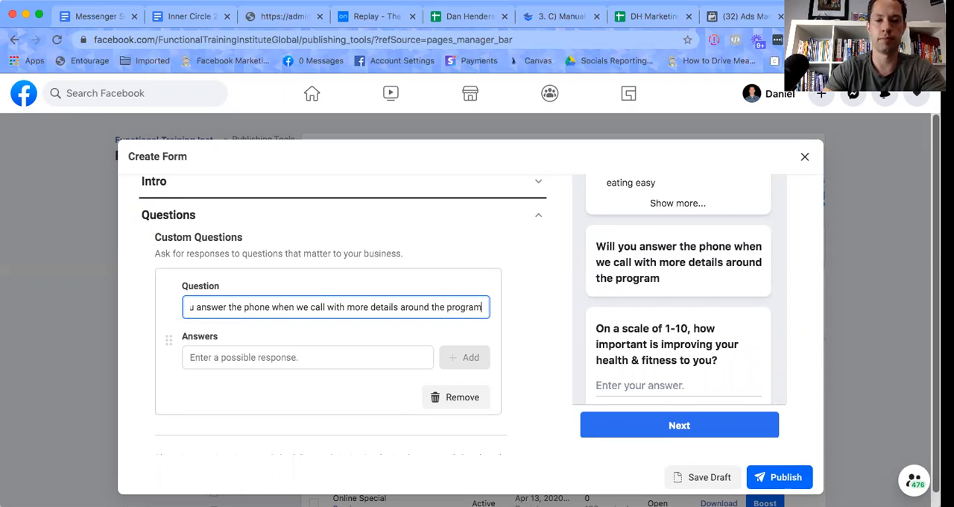
# Give the phone-call question the possible answers "yes" and "no".
pyautogui.click(222, 357)
pyautogui.write('yes')
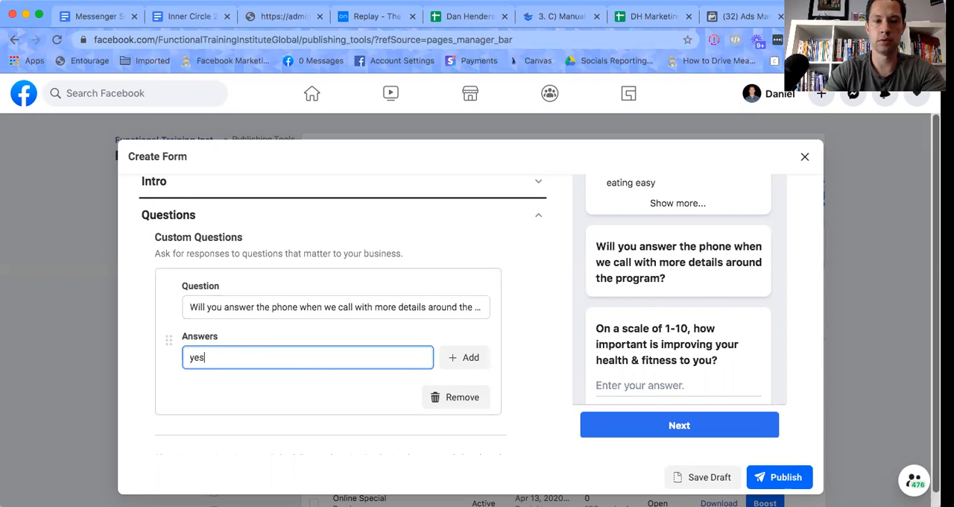
pyautogui.press('Return')
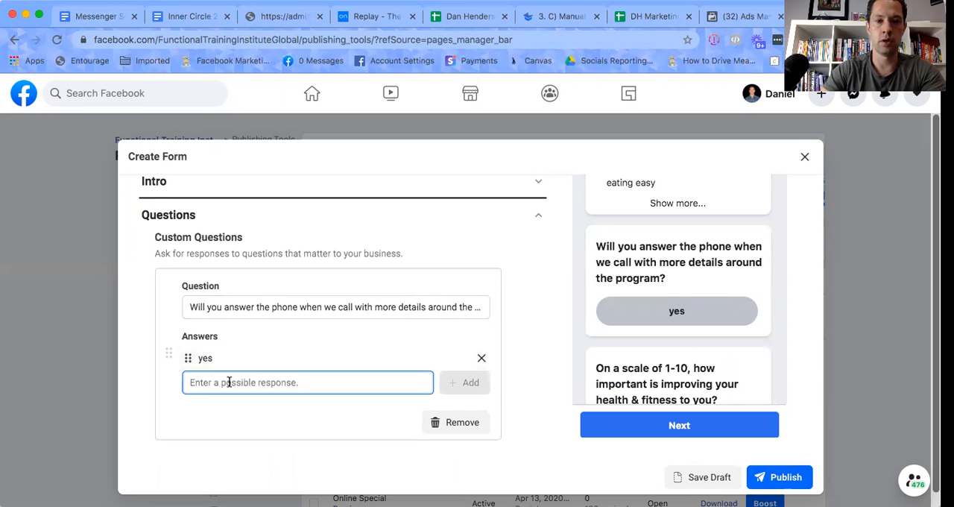
pyautogui.write('no')
pyautogui.press('Return')
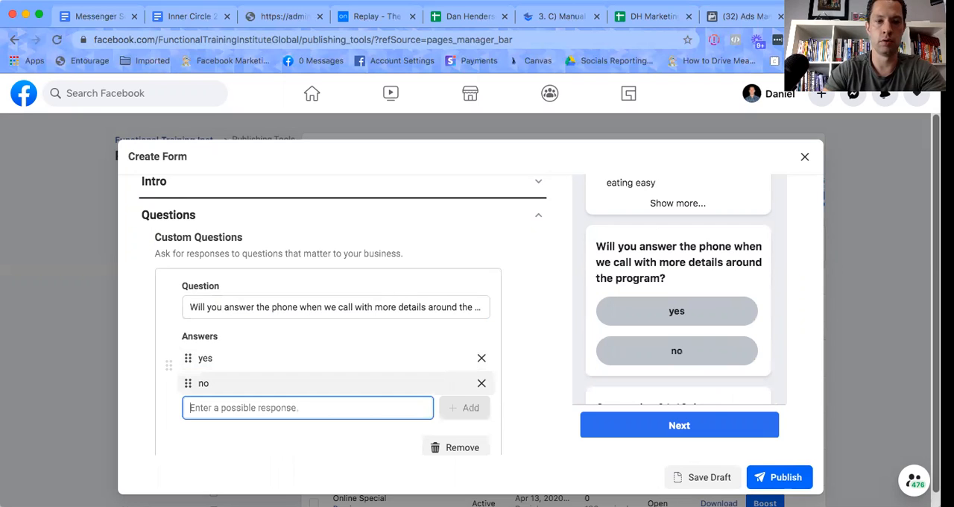
# Review the order and contents of the multiple-choice and short-answer questions in the Custom Questions section.
pyautogui.scroll(-2, 314, 346)
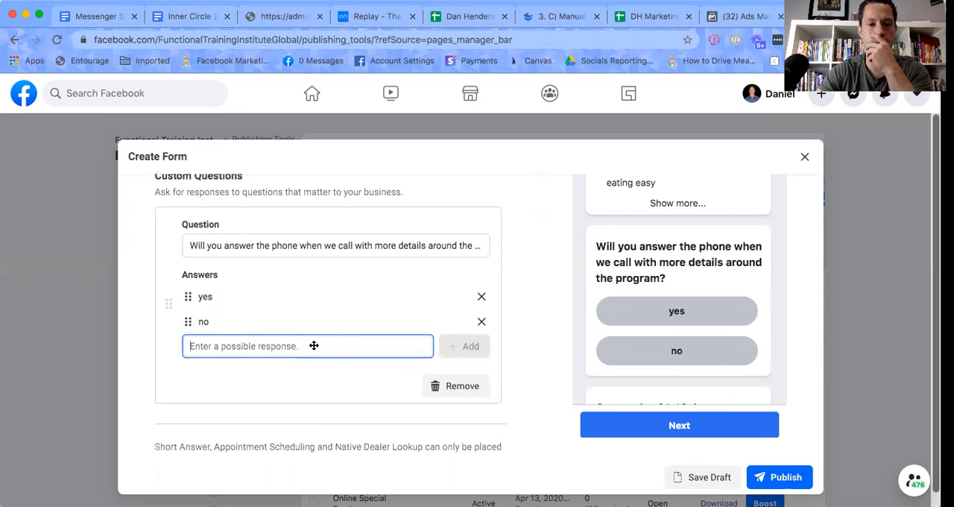
pyautogui.scroll(1, 247, 414)
pyautogui.scroll(-3, 247, 410)
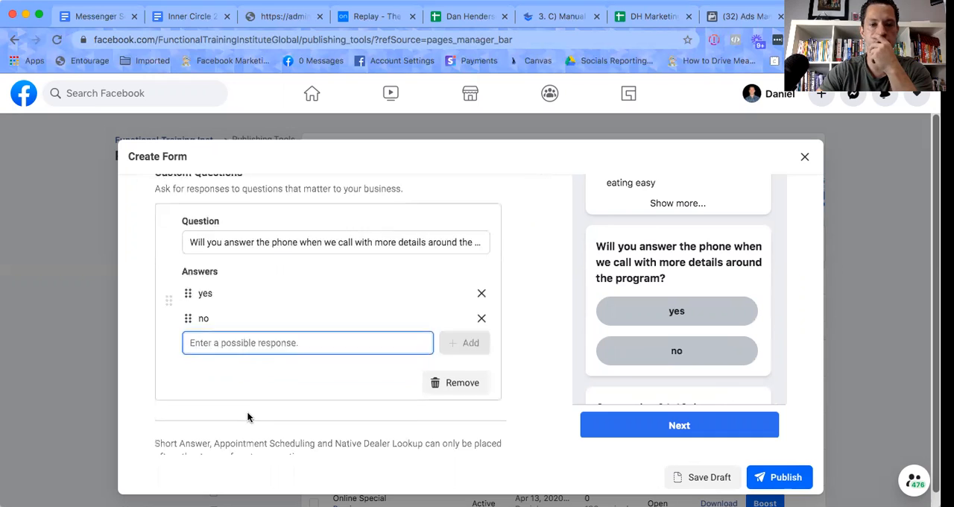
pyautogui.scroll(-1, 274, 337)
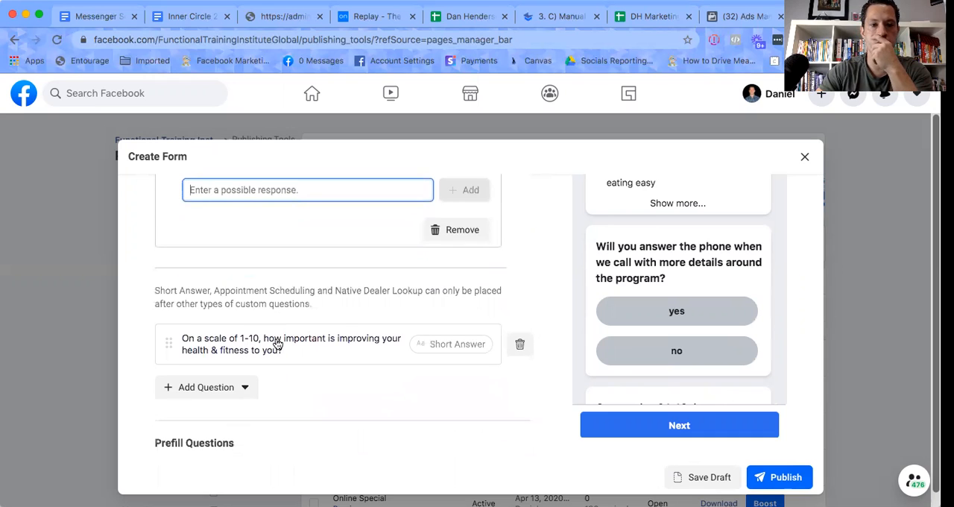
pyautogui.scroll(2, 303, 264)
pyautogui.scroll(2, 302, 263)
pyautogui.scroll(-3, 328, 302)
pyautogui.scroll(-2, 341, 321)
pyautogui.scroll(4, 340, 321)
pyautogui.click(374, 309)
pyautogui.click(342, 378)
pyautogui.click(395, 301)
pyautogui.click(467, 402)
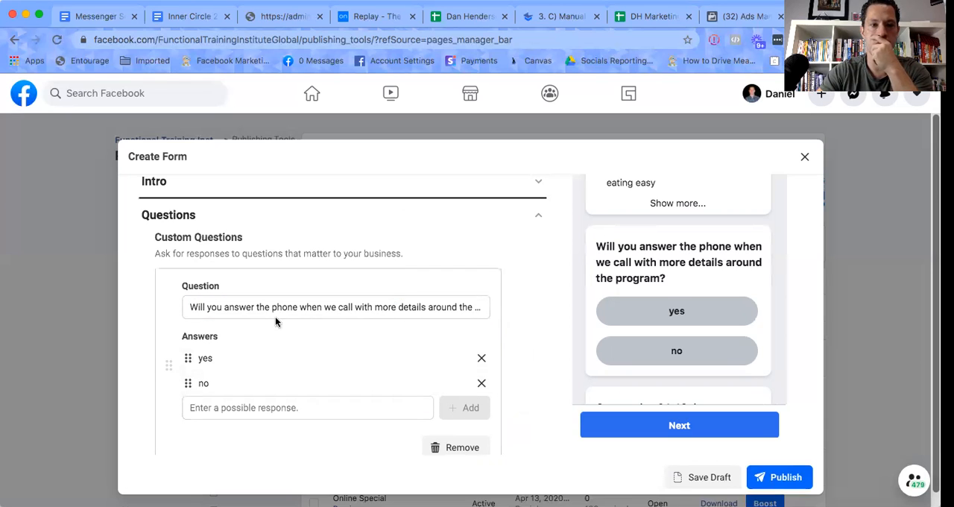
# Add a second, blank multiple-choice question to the form's Custom Questions.
pyautogui.scroll(-3, 199, 283)
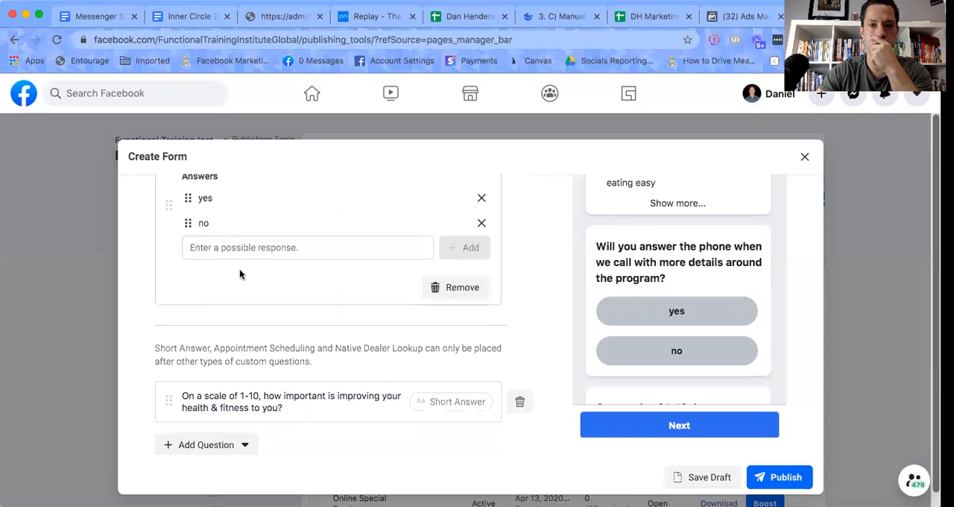
pyautogui.scroll(2, 660, 336)
pyautogui.scroll(-3, 661, 336)
pyautogui.scroll(-2, 660, 339)
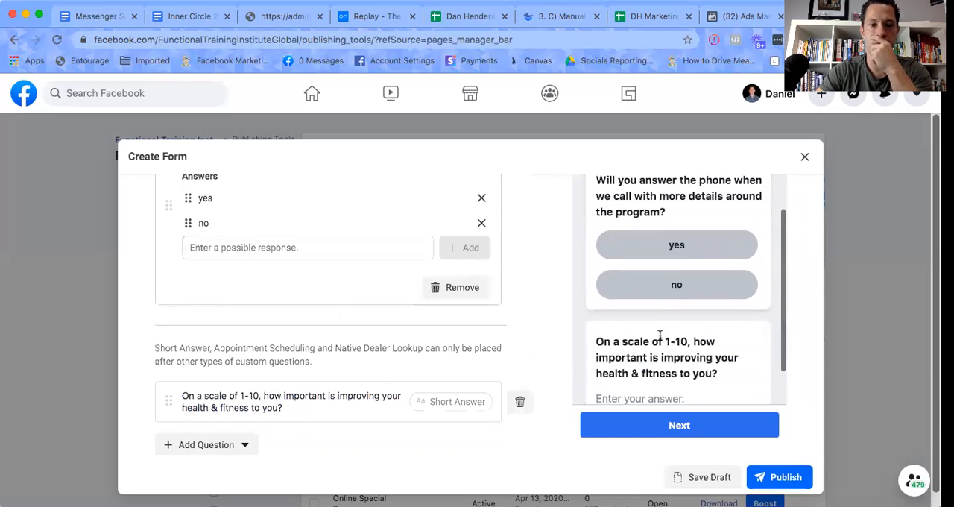
pyautogui.click(213, 445)
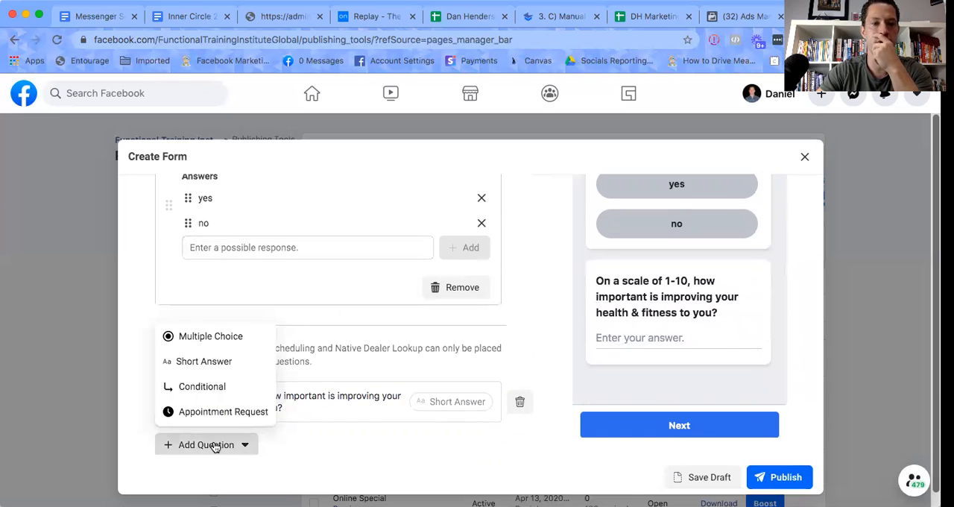
pyautogui.click(215, 337)
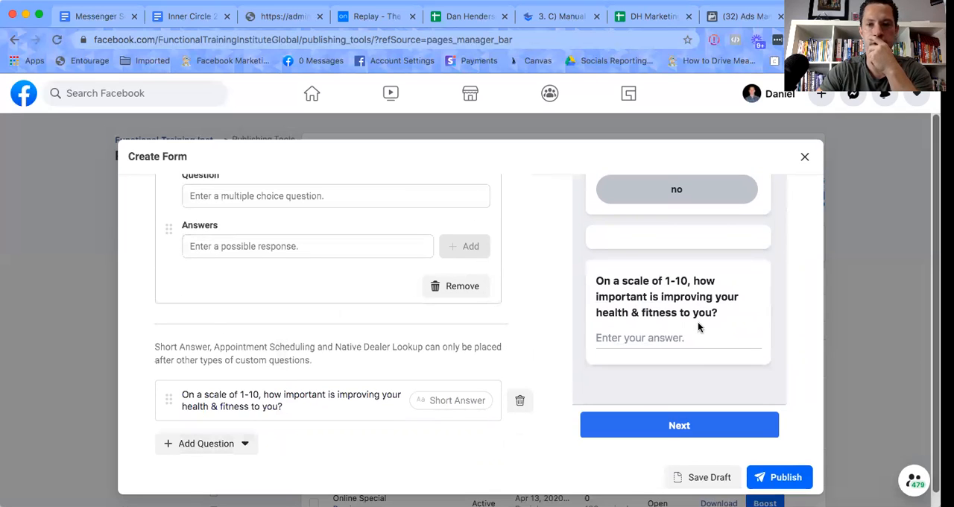
# Examine how the greeting and custom questions appear in the form preview and the Questions section.
pyautogui.scroll(5, 698, 325)
pyautogui.scroll(2, 698, 326)
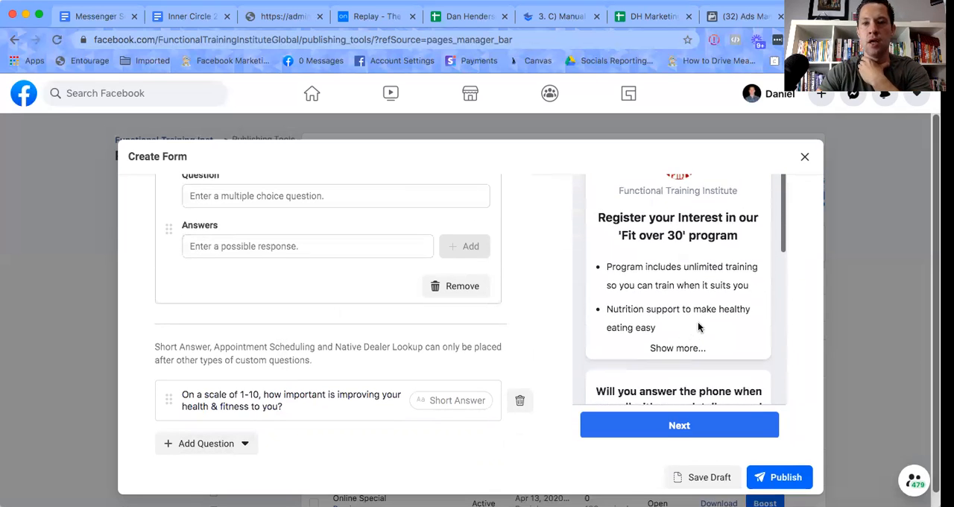
pyautogui.scroll(-1, 692, 292)
pyautogui.scroll(-2, 693, 292)
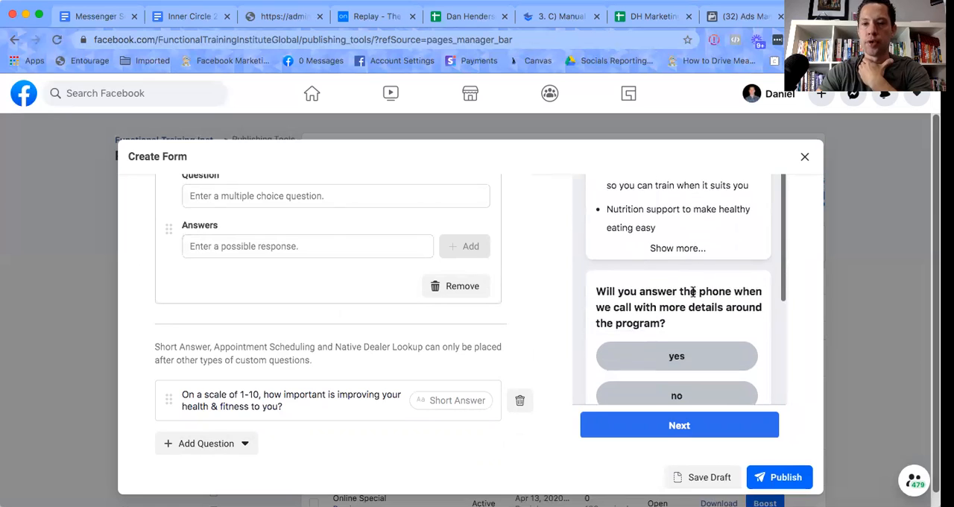
pyautogui.scroll(-3, 693, 291)
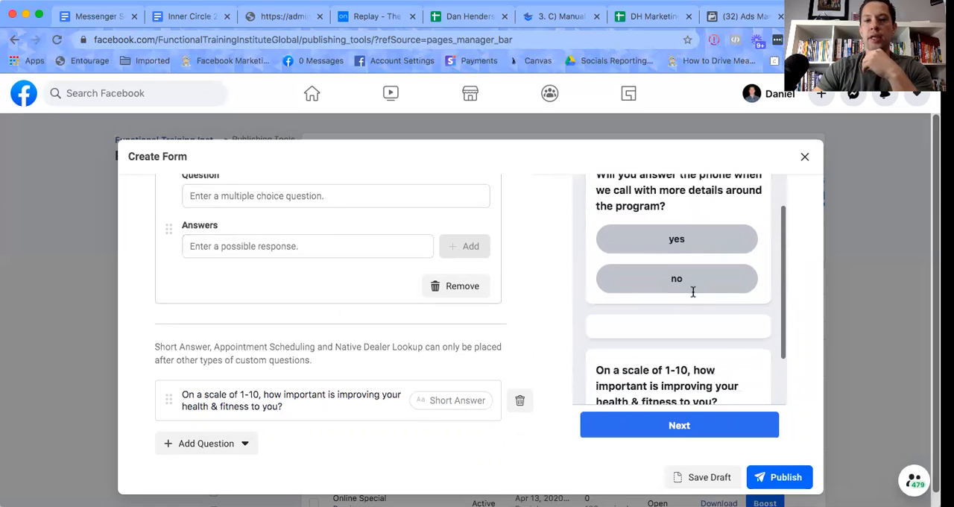
pyautogui.scroll(1, 693, 295)
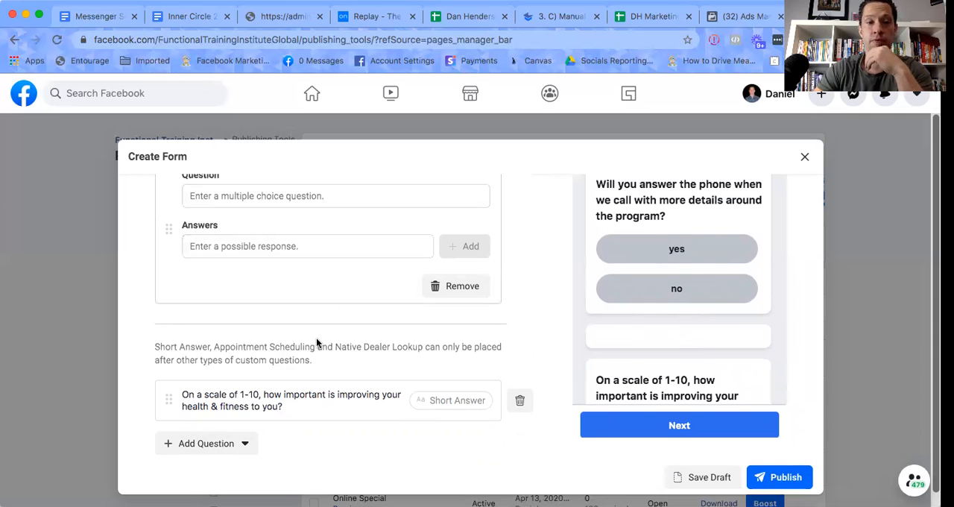
pyautogui.scroll(3, 316, 342)
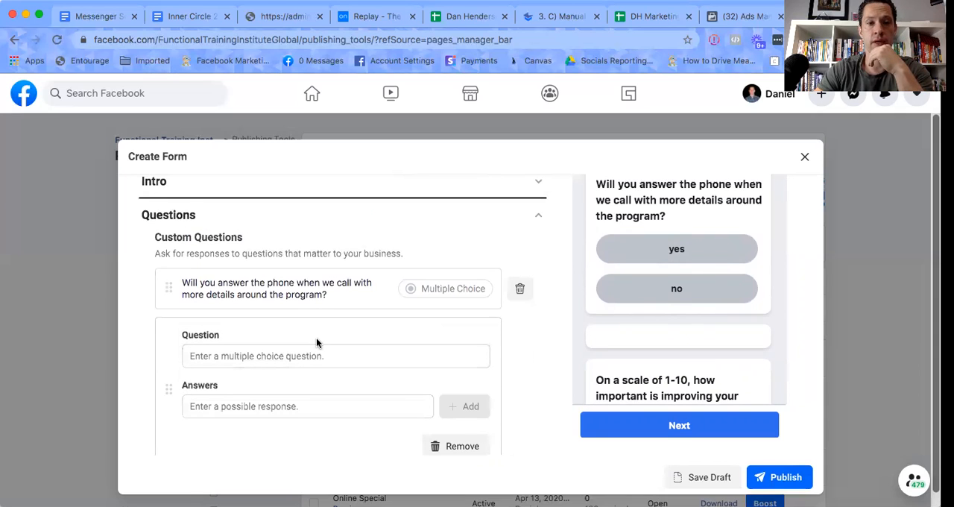
pyautogui.scroll(2, 316, 342)
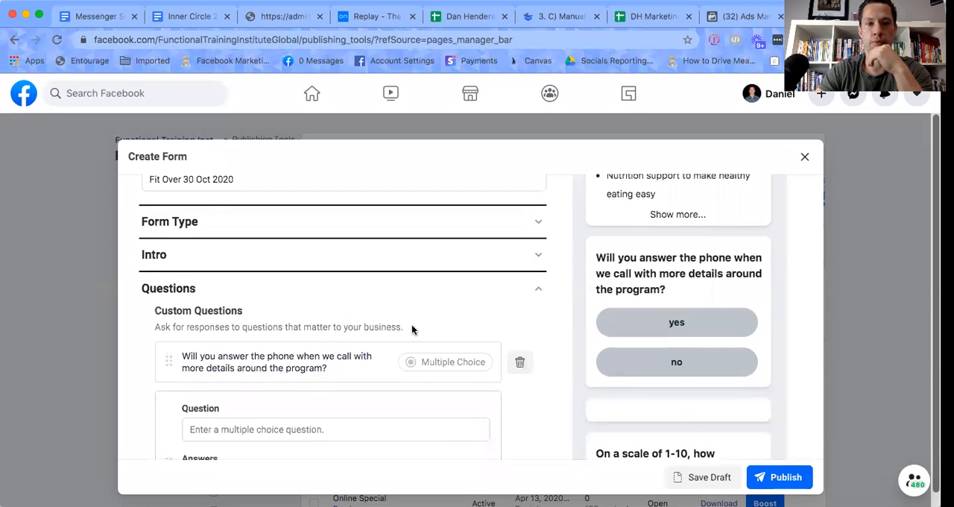
# Try to move the short-answer question about the 1-10 importance of health & fitness above the multiple-choice questions.
pyautogui.scroll(-5, 322, 350)
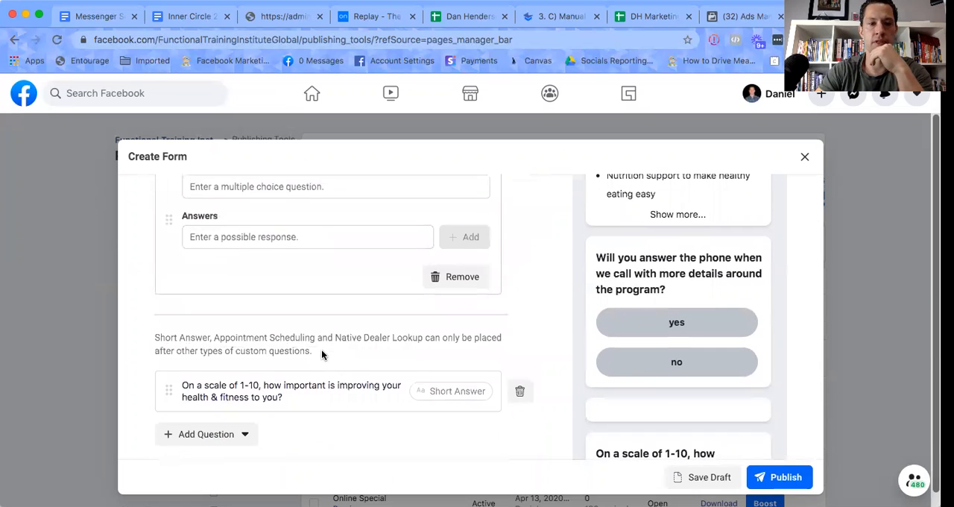
pyautogui.moveTo(167, 387); pyautogui.dragTo(174, 273)
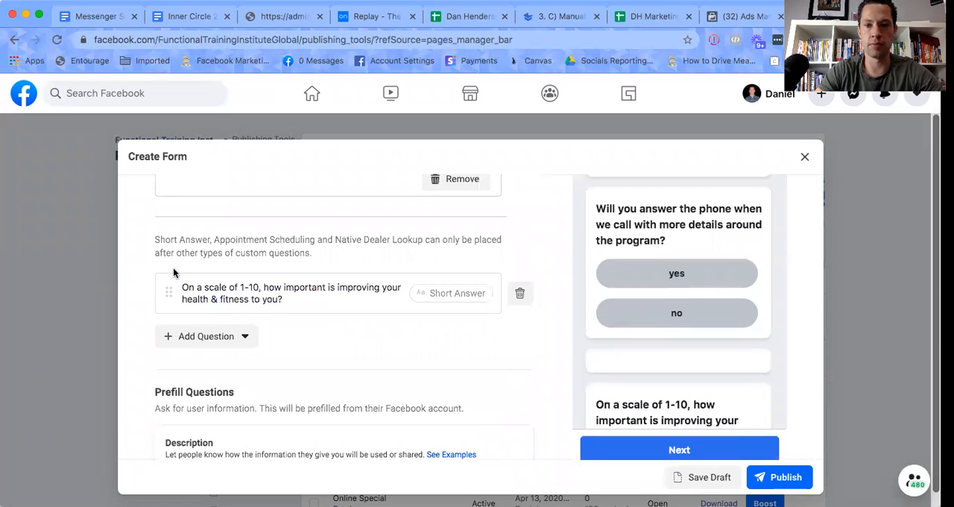
pyautogui.scroll(3, 637, 372)
pyautogui.scroll(1, 639, 379)
pyautogui.scroll(-1, 639, 378)
pyautogui.moveTo(170, 292); pyautogui.dragTo(170, 201)
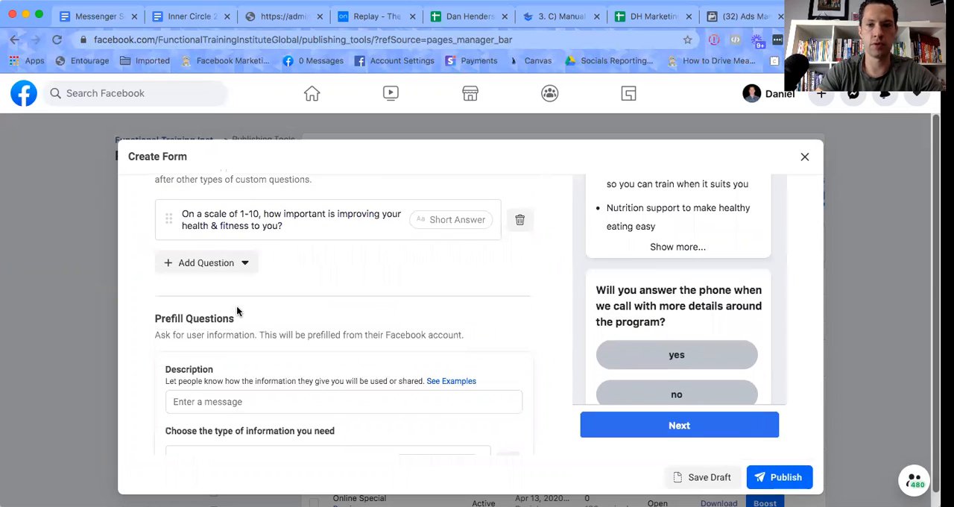
pyautogui.scroll(5, 417, 326)
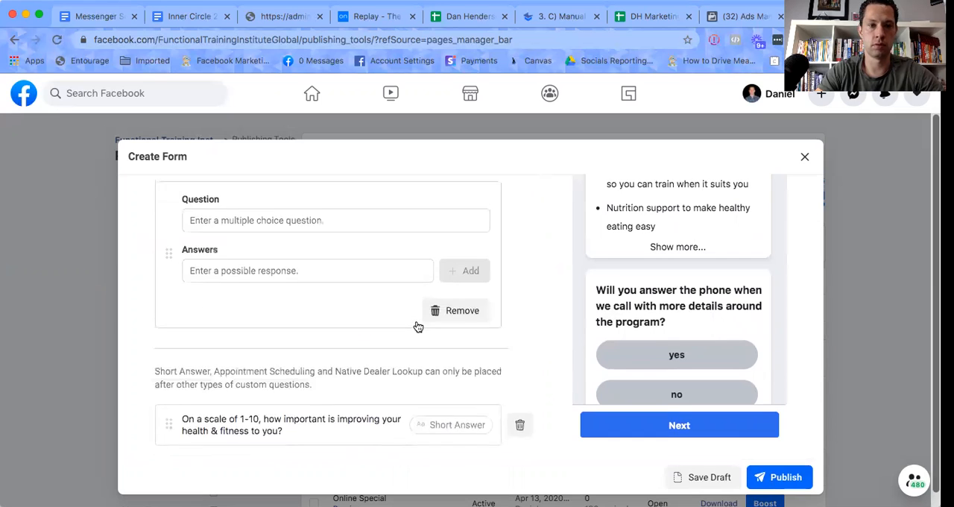
pyautogui.scroll(-3, 415, 326)
pyautogui.moveTo(169, 407); pyautogui.dragTo(161, 347)
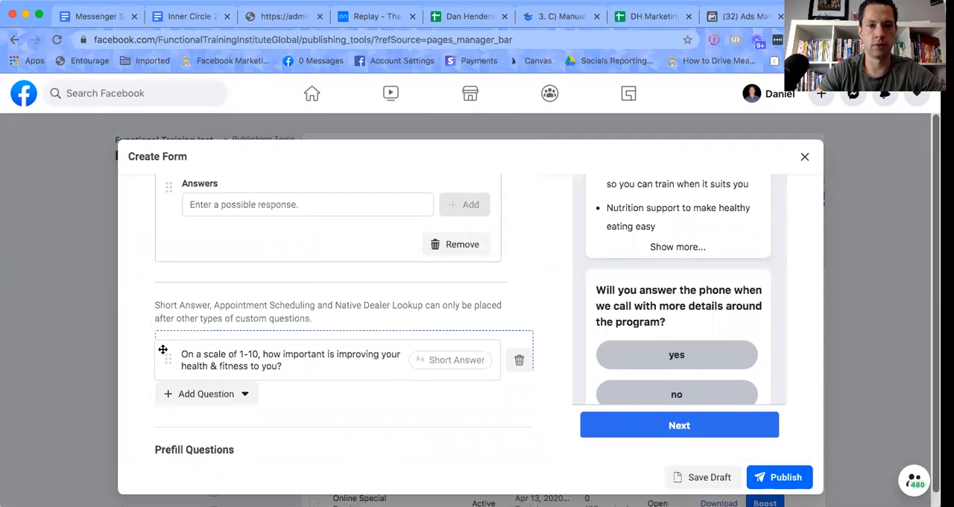
# Add another multiple-choice question reading "Are you ready to start in the next 9 days?" to the Custom Questions.
pyautogui.click(212, 409)
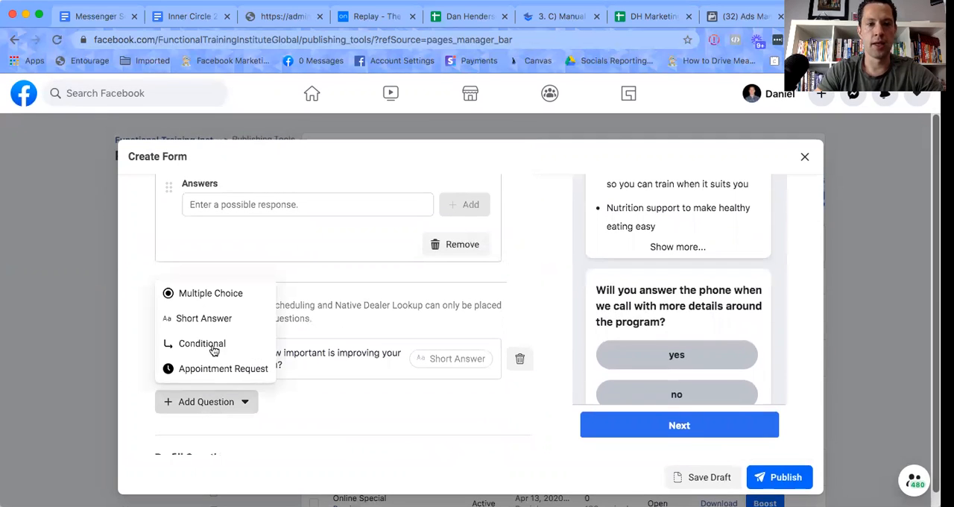
pyautogui.click(222, 295)
pyautogui.click(228, 198)
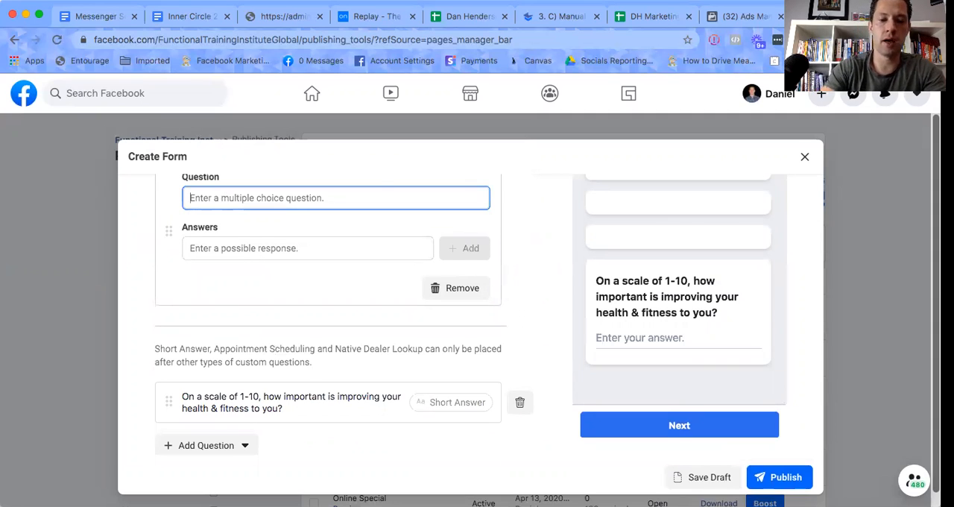
pyautogui.write('Are you ready')
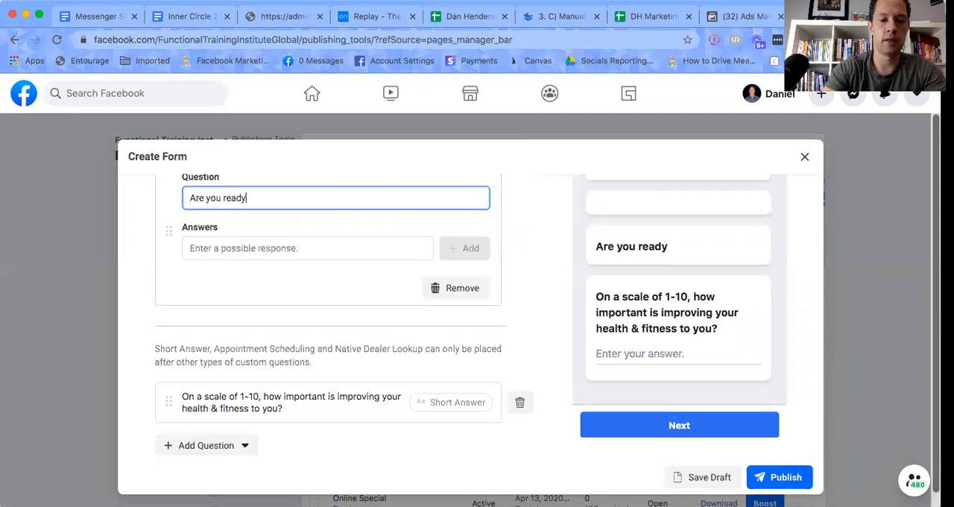
pyautogui.write(' to start in the next 9 days?')
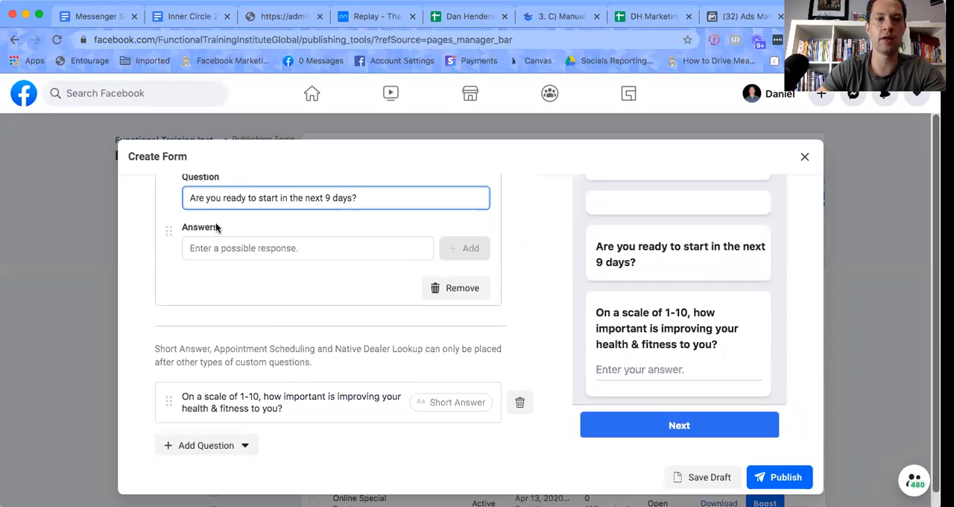
# Give the 9-day start question the possible answers "yes" and "no".
pyautogui.click(216, 240)
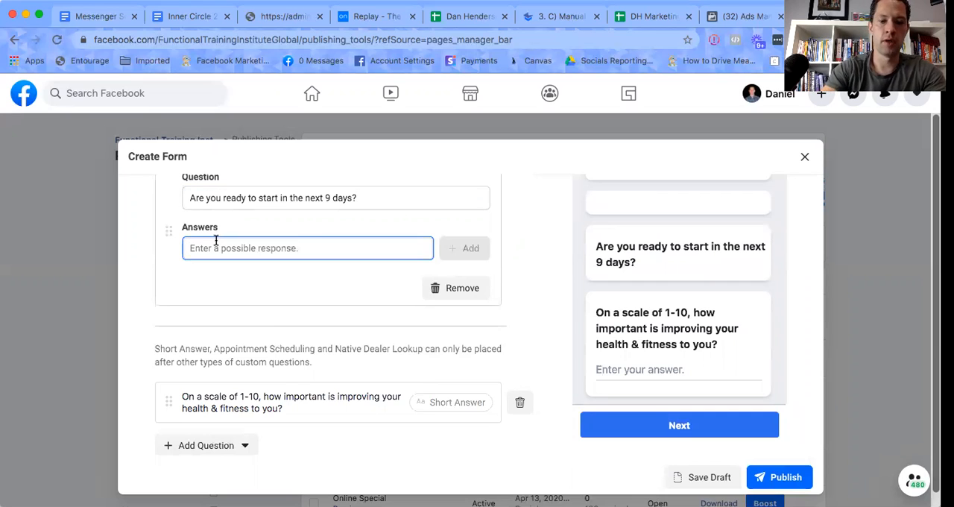
pyautogui.write('yes')
pyautogui.press('Return')
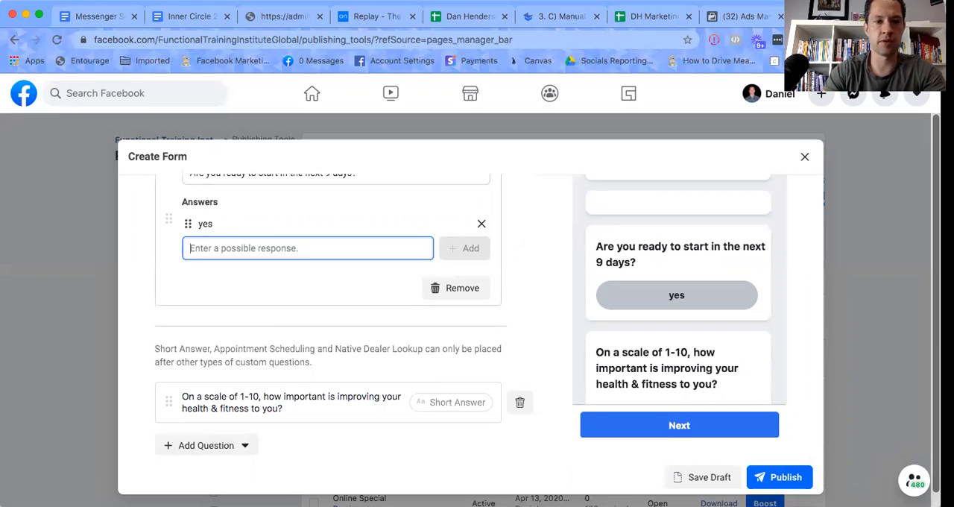
pyautogui.write('no')
pyautogui.press('Return')
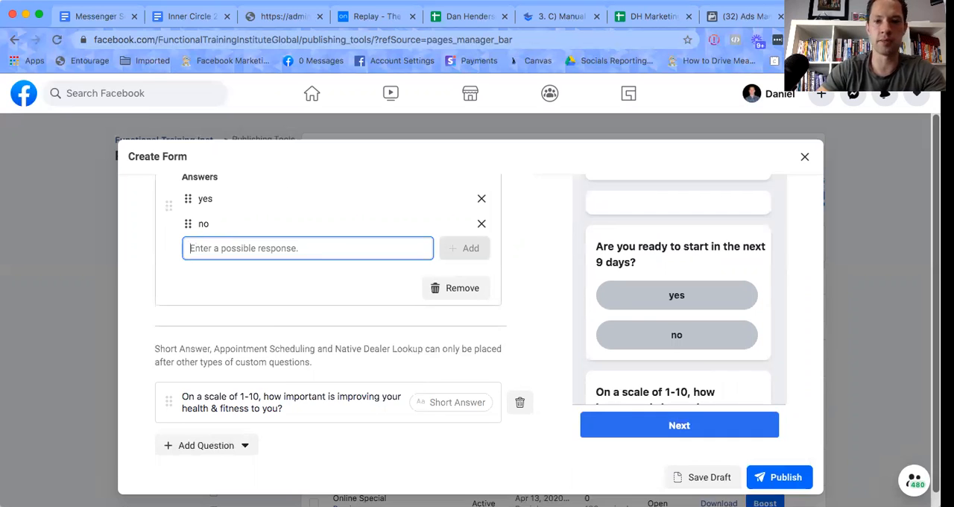
# Examine the custom questions in the form preview and the contact fields requested under Prefill Questions.
pyautogui.scroll(3, 637, 315)
pyautogui.scroll(5, 637, 316)
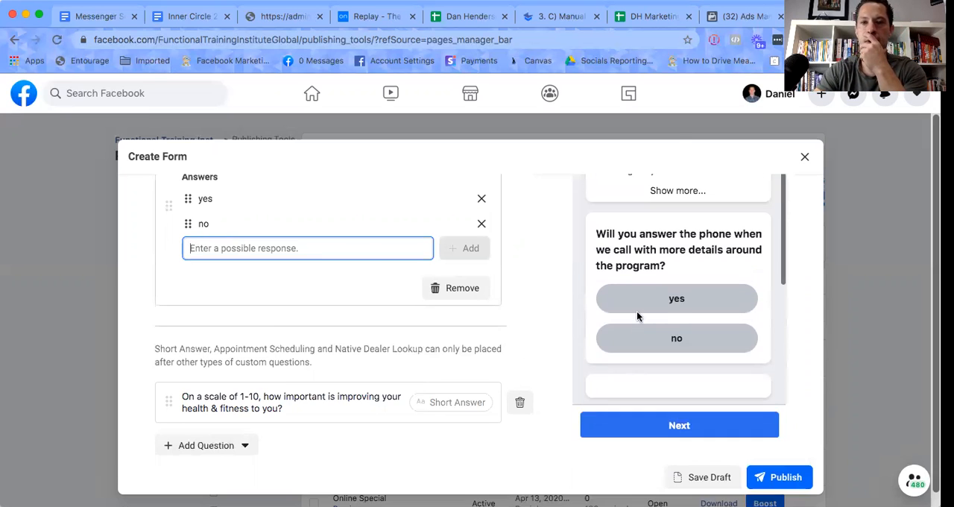
pyautogui.scroll(-5, 638, 317)
pyautogui.scroll(-5, 638, 318)
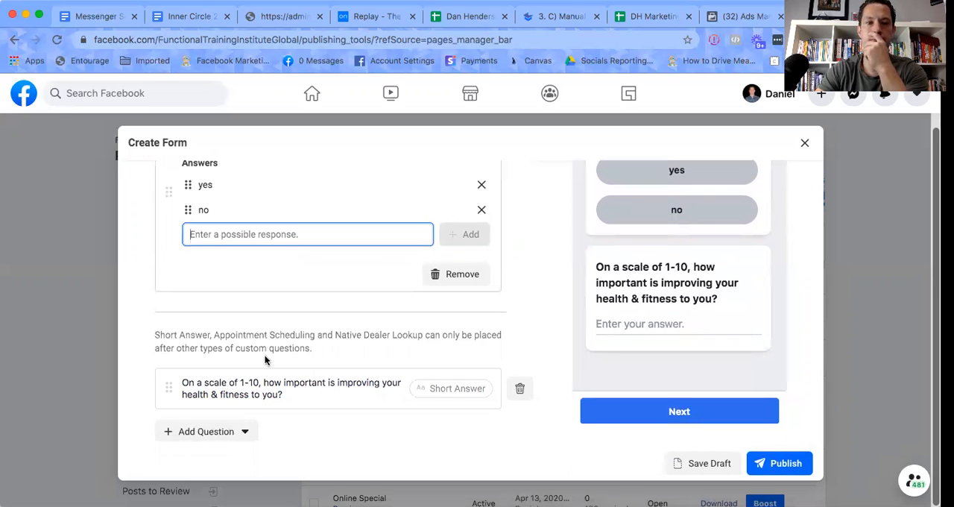
pyautogui.scroll(-8, 265, 357)
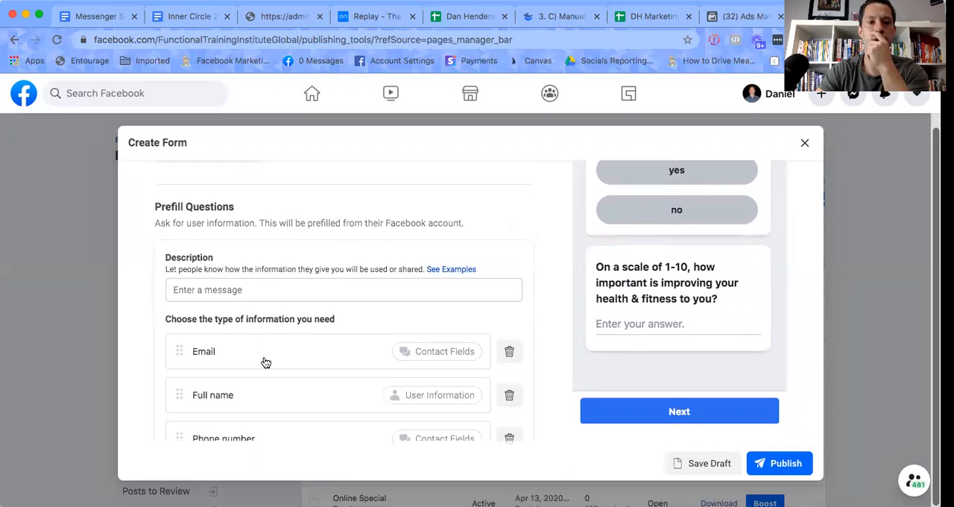
pyautogui.scroll(-2, 264, 361)
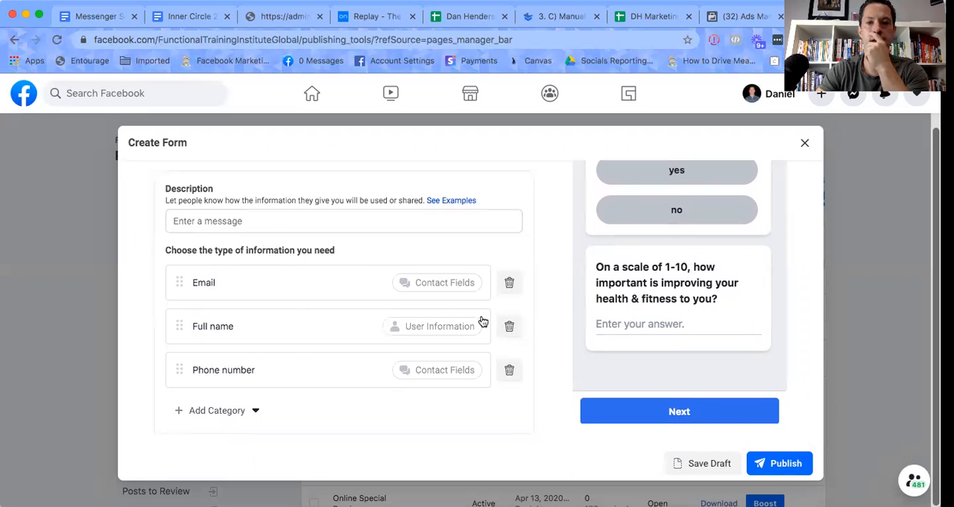
pyautogui.scroll(10, 650, 313)
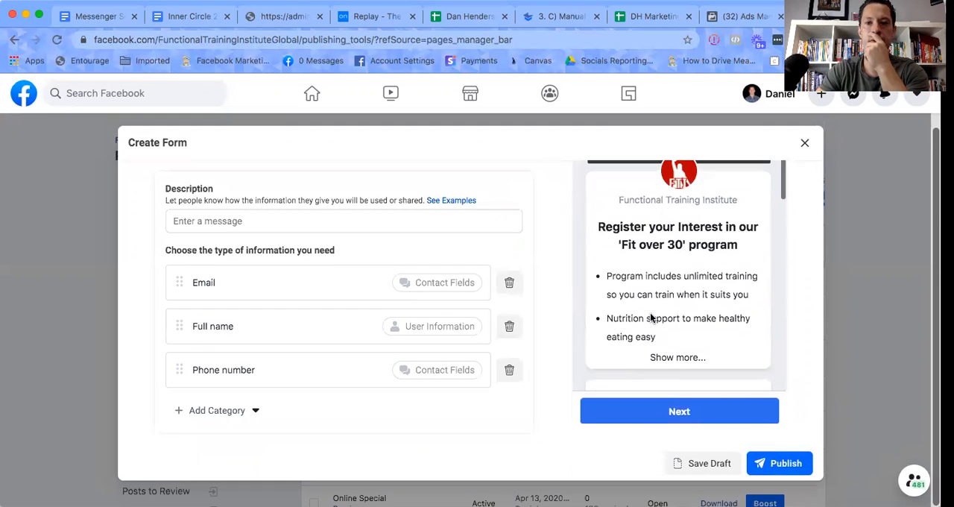
pyautogui.scroll(2, 650, 318)
pyautogui.scroll(-8, 650, 318)
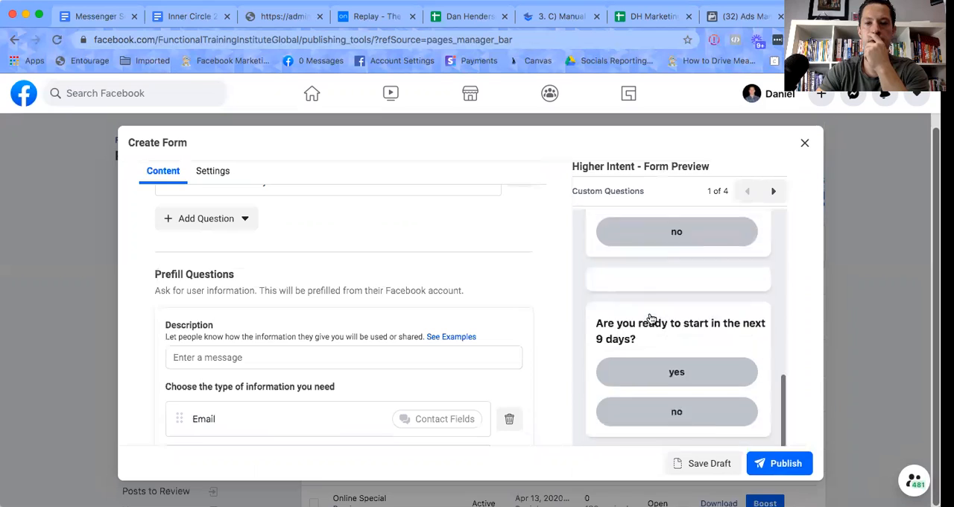
pyautogui.scroll(-5, 649, 318)
pyautogui.scroll(-4, 384, 291)
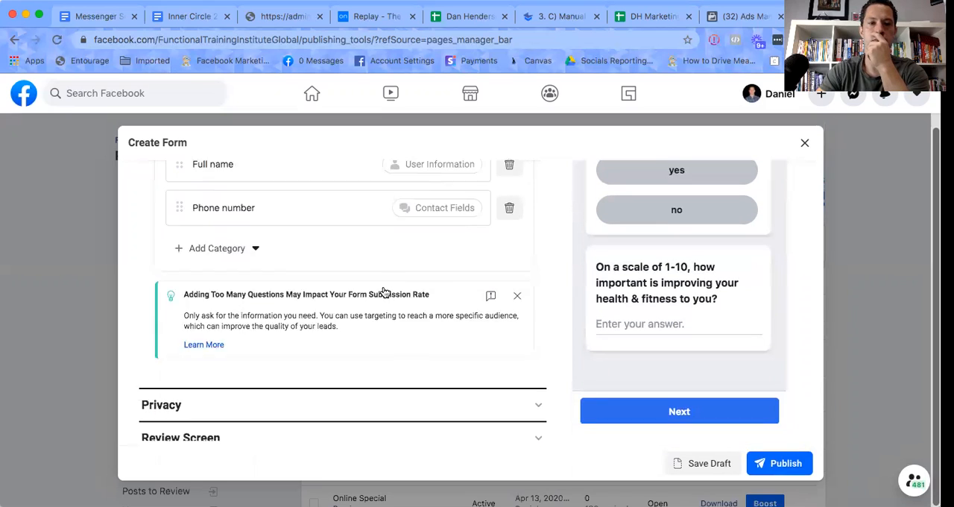
pyautogui.scroll(-1, 383, 290)
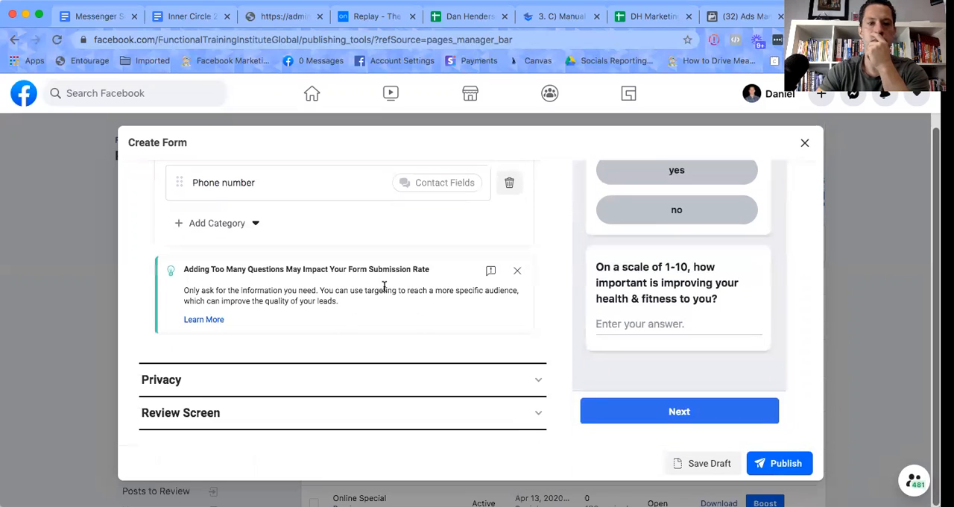
pyautogui.click(174, 390)
pyautogui.scroll(3, 275, 254)
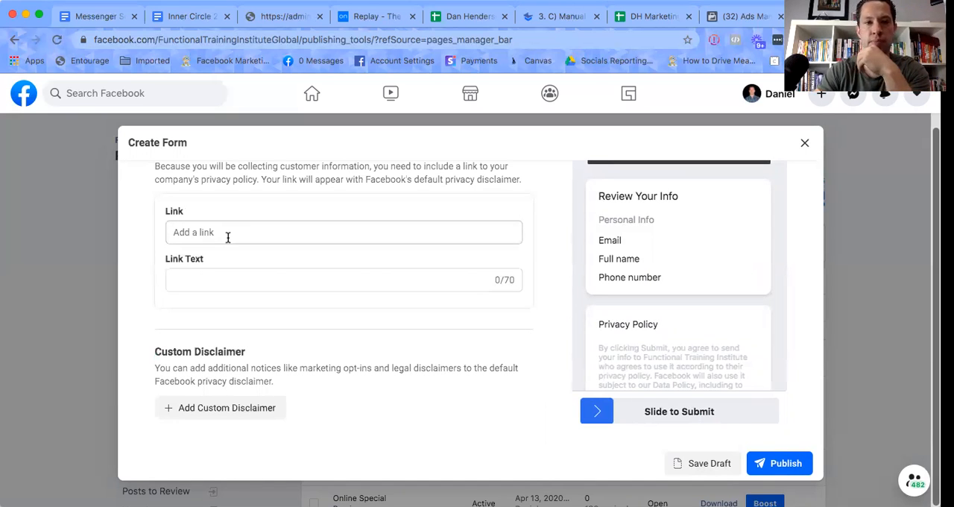
pyautogui.scroll(2, 227, 237)
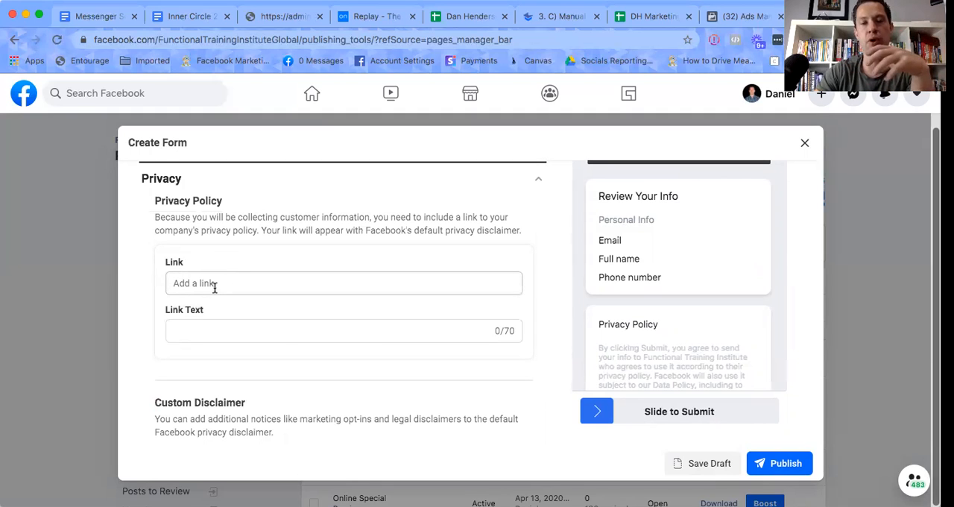
pyautogui.click(195, 329)
pyautogui.write('www.functionaltraininginstitute.com')
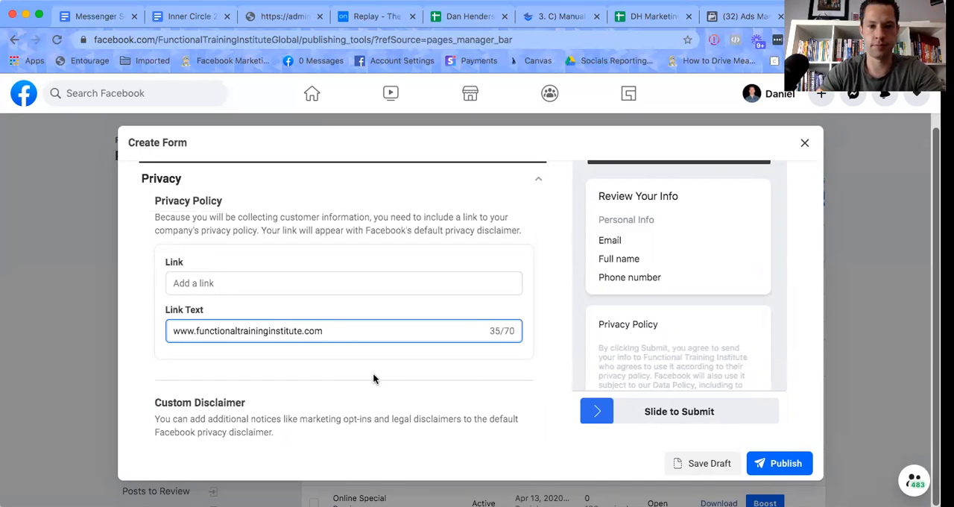
# Review the form's remaining sections, its Form Type choice, and the Intro background image and greeting list.
pyautogui.scroll(-3, 373, 379)
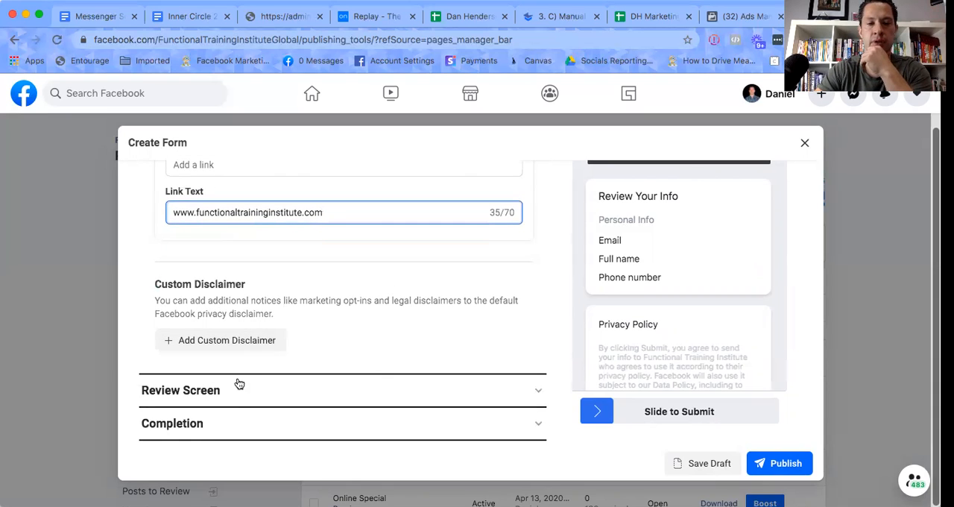
pyautogui.scroll(7, 289, 328)
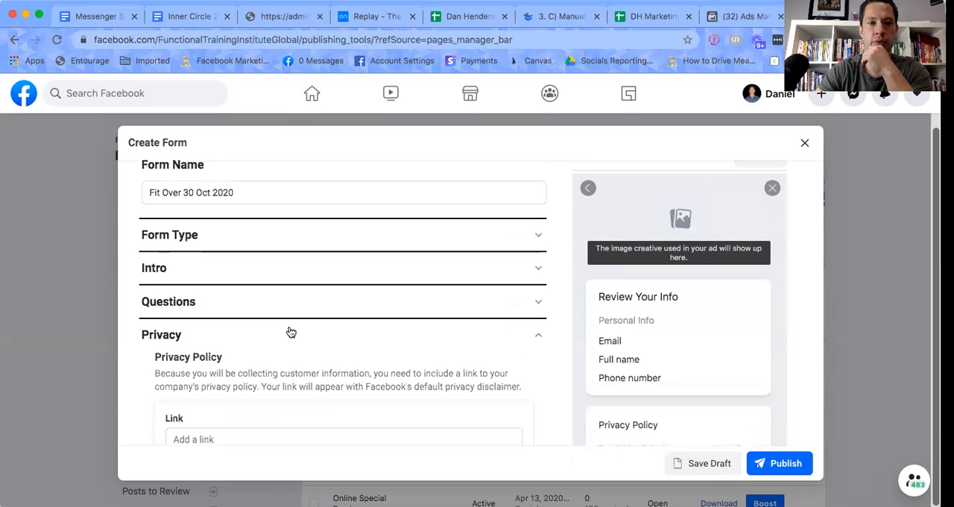
pyautogui.click(291, 243)
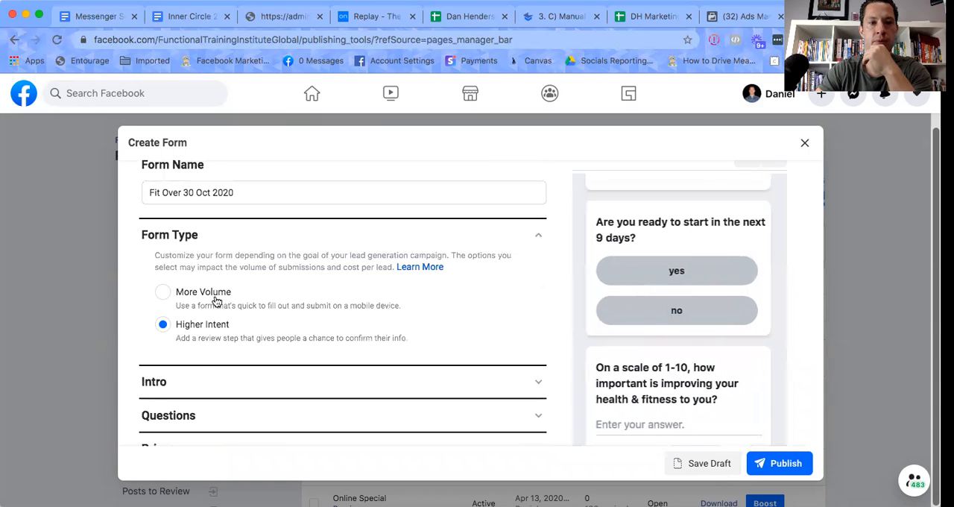
pyautogui.click(200, 386)
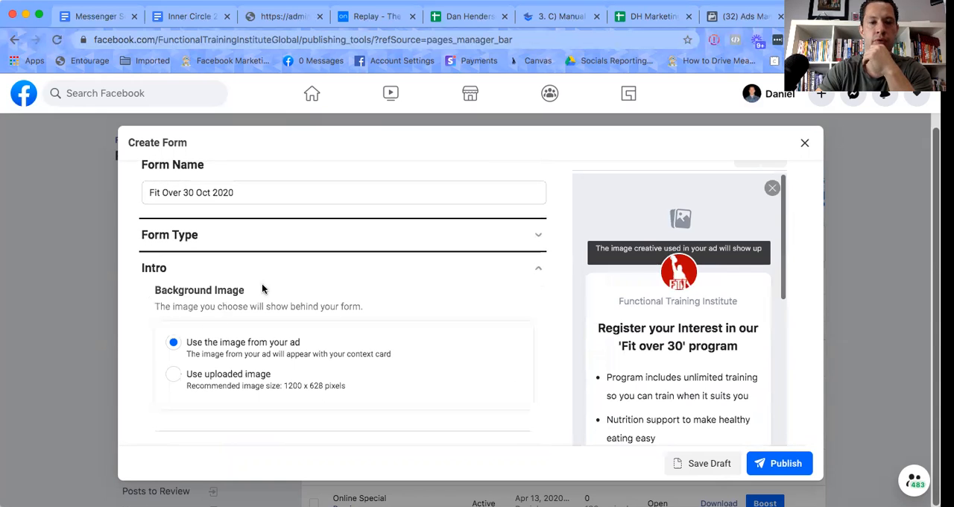
pyautogui.scroll(-1, 299, 291)
pyautogui.scroll(-2, 299, 291)
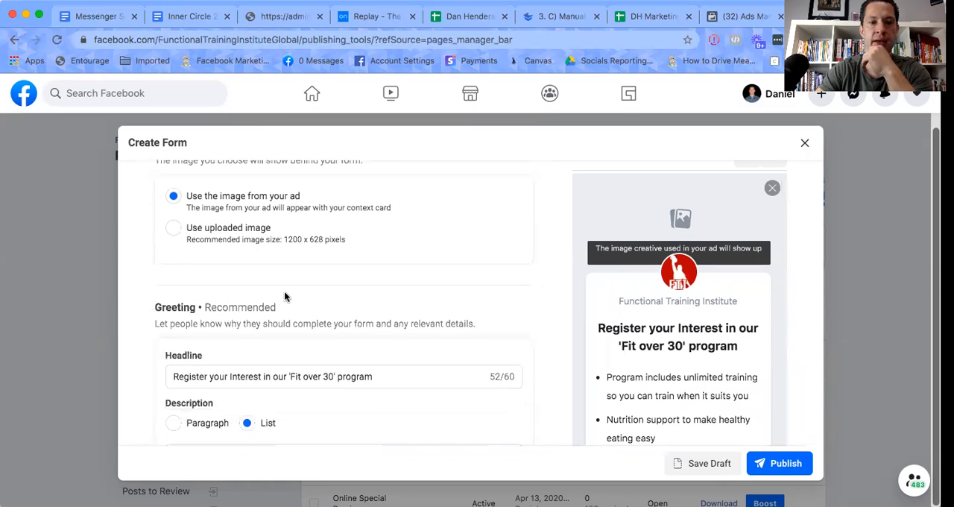
pyautogui.scroll(-5, 262, 368)
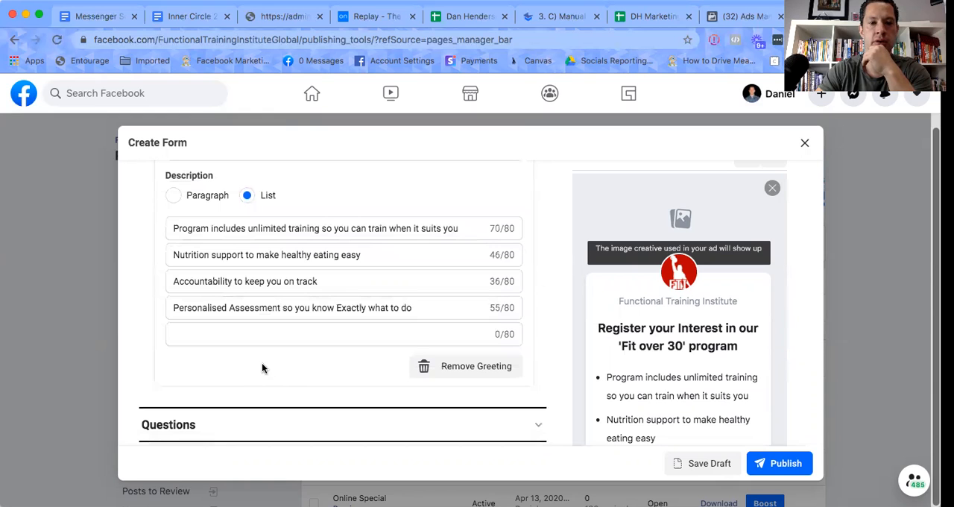
# Check the order of the custom questions and try to place the 1-10 importance question ahead of the 9-day start question.
pyautogui.click(250, 427)
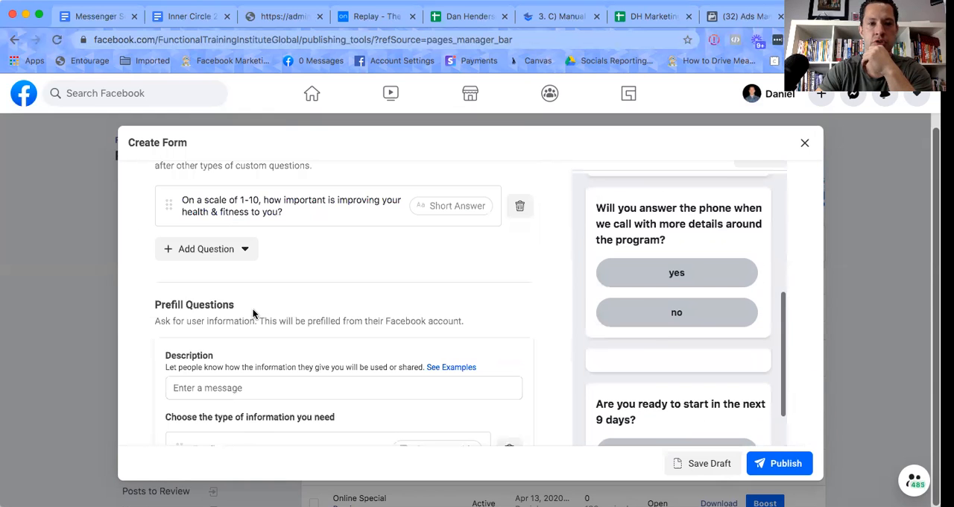
pyautogui.scroll(3, 254, 314)
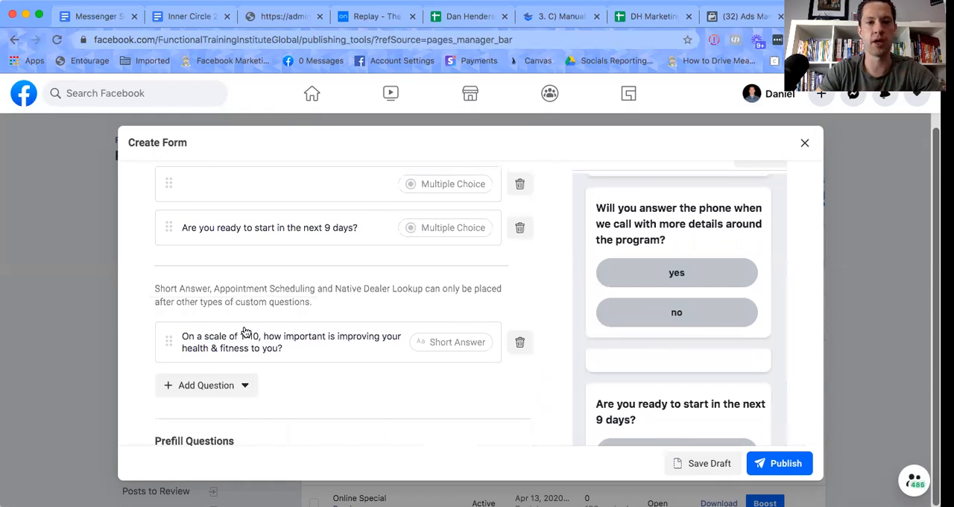
pyautogui.scroll(2, 245, 335)
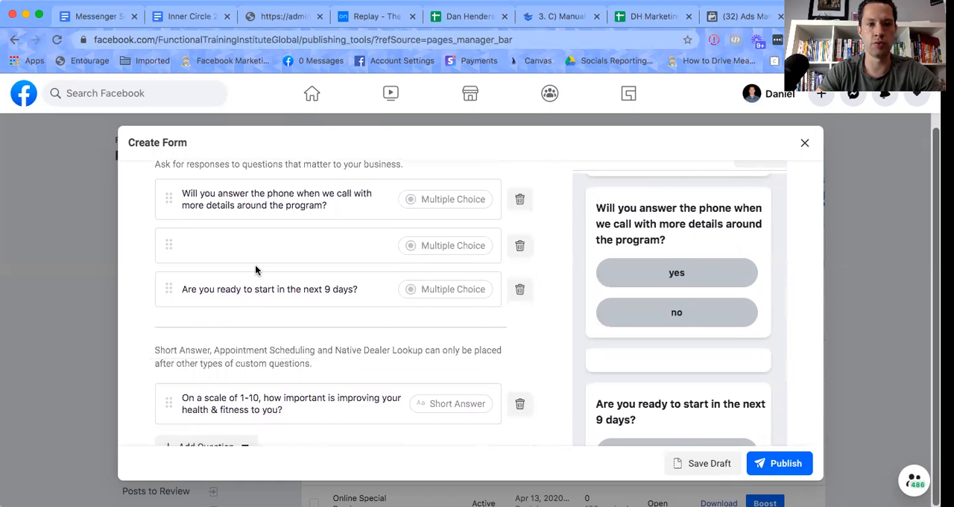
pyautogui.scroll(5, 628, 319)
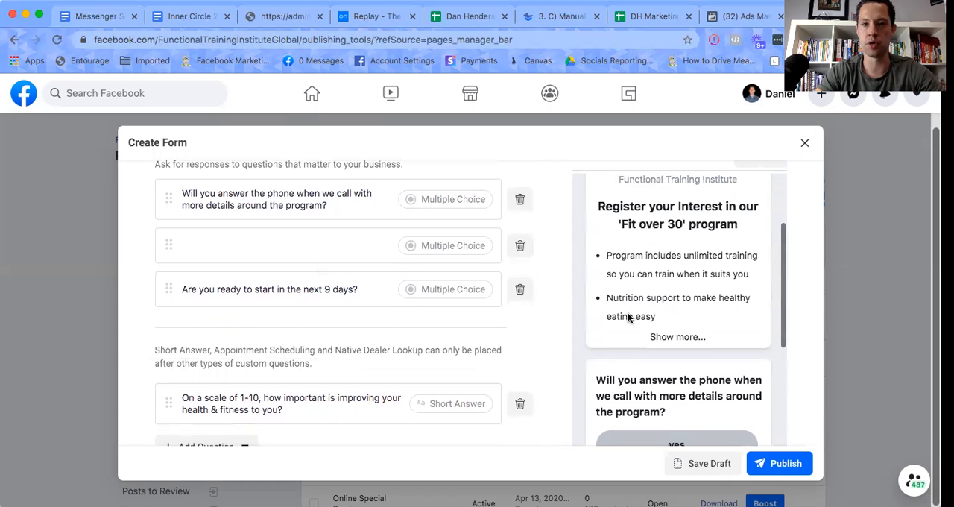
pyautogui.scroll(-6, 628, 317)
pyautogui.scroll(-3, 627, 315)
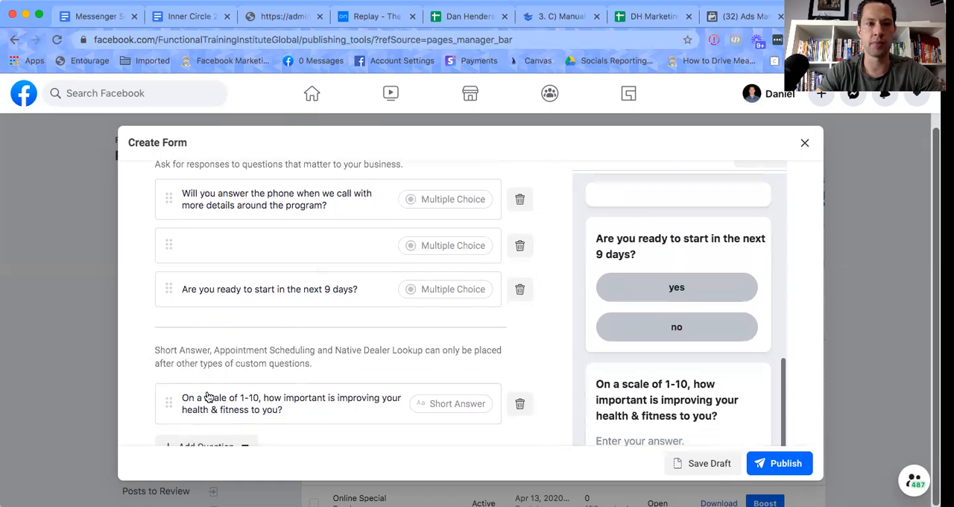
pyautogui.moveTo(184, 403); pyautogui.dragTo(167, 351)
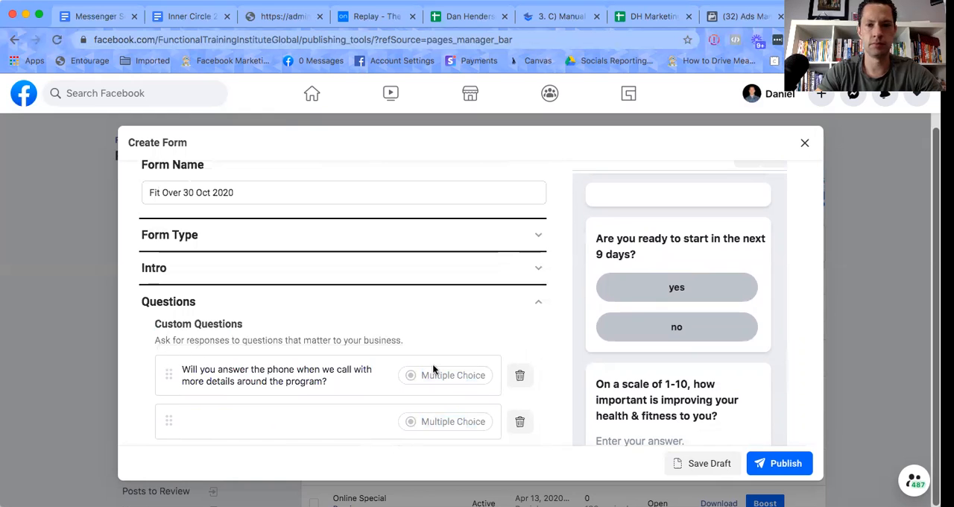
# Examine the order of the custom questions and how they appear with their answers in the form preview.
pyautogui.scroll(5, 624, 365)
pyautogui.scroll(-8, 625, 366)
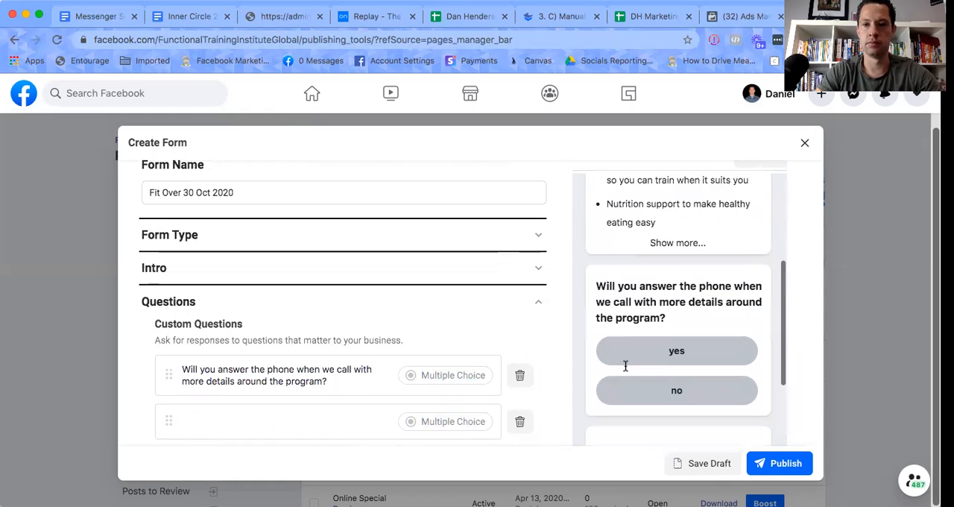
pyautogui.scroll(-3, 625, 365)
pyautogui.scroll(-1, 625, 365)
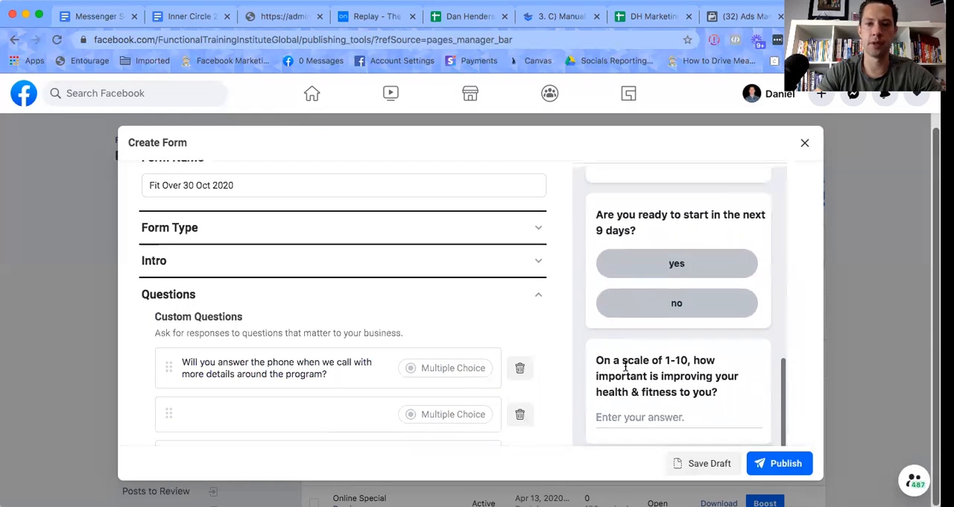
pyautogui.scroll(-3, 140, 332)
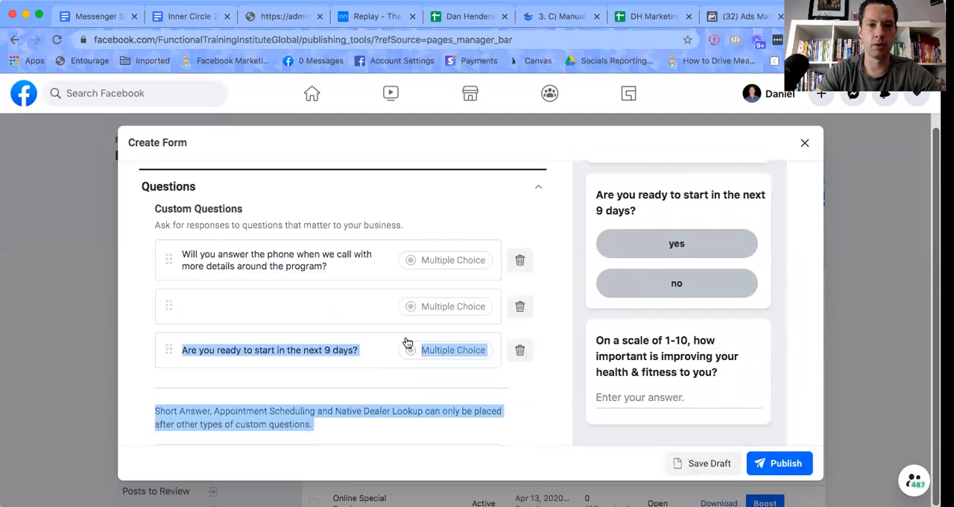
pyautogui.scroll(-3, 302, 313)
pyautogui.click(318, 387)
# Review the contact fields requested under Prefill Questions, the Privacy section and the Review Screen preview.
pyautogui.scroll(-1, 310, 389)
pyautogui.scroll(-5, 309, 389)
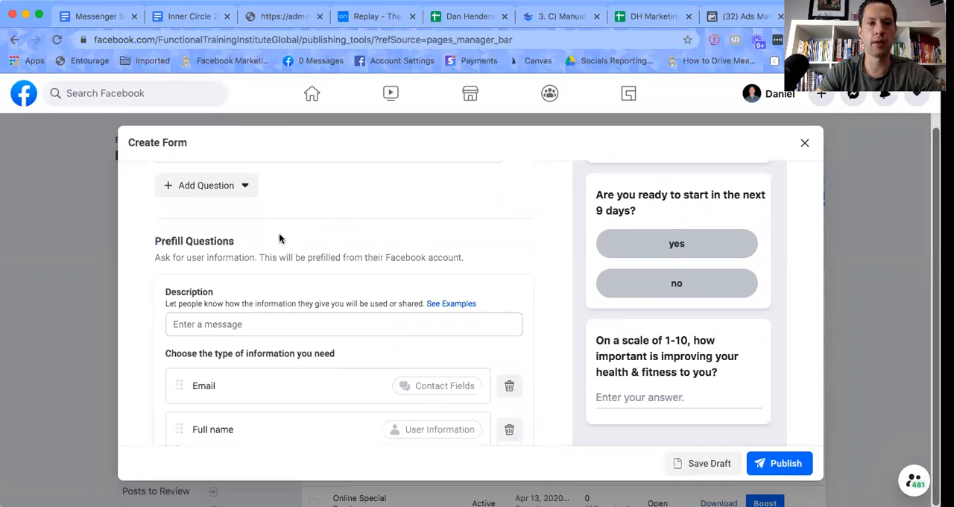
pyautogui.scroll(-3, 404, 273)
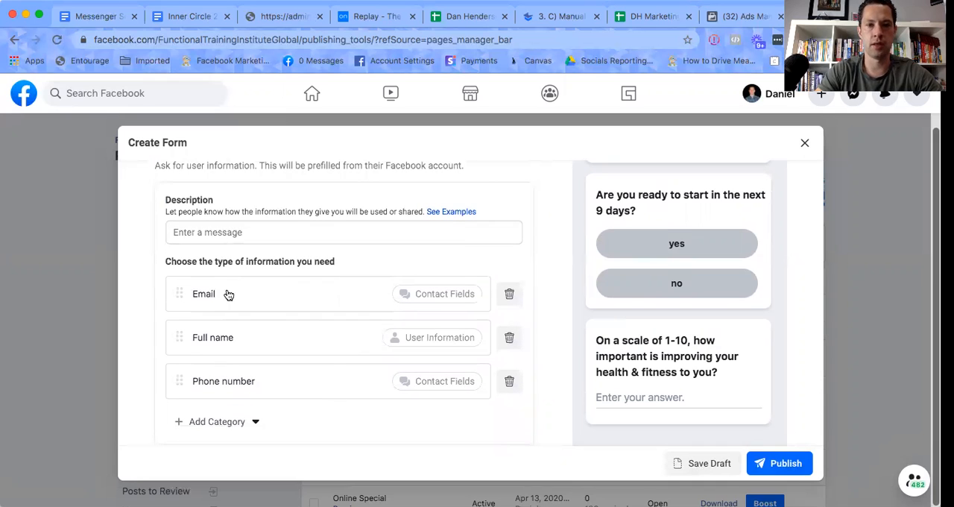
pyautogui.scroll(-4, 251, 345)
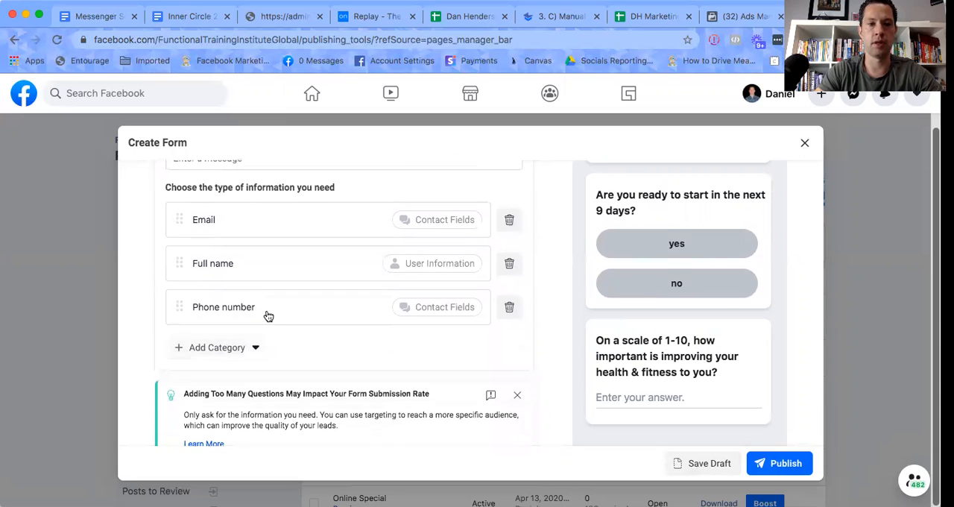
pyautogui.scroll(-2, 269, 314)
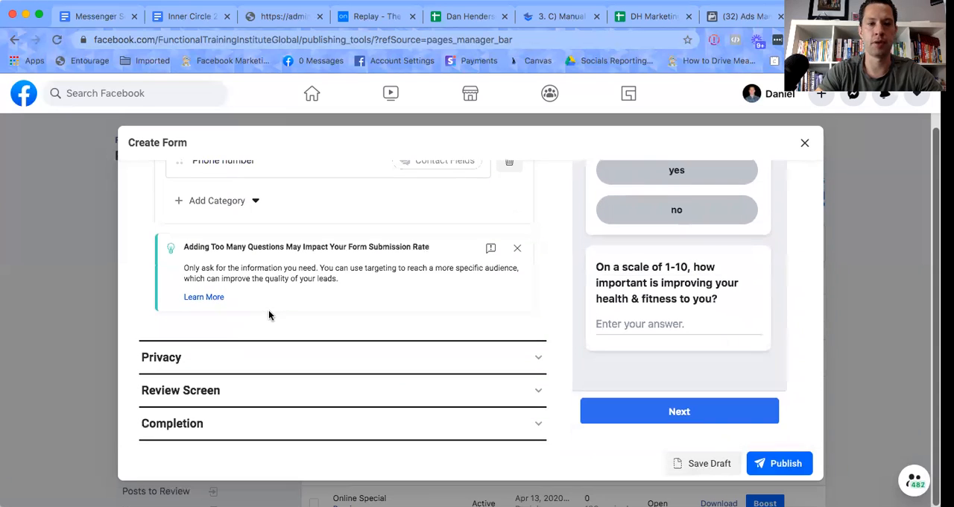
pyautogui.click(213, 356)
pyautogui.click(208, 399)
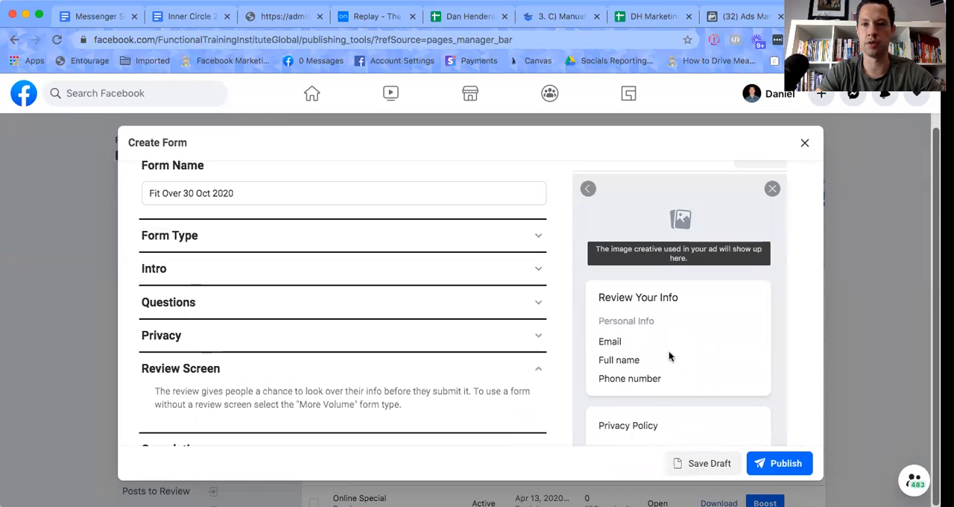
pyautogui.scroll(-2, 669, 351)
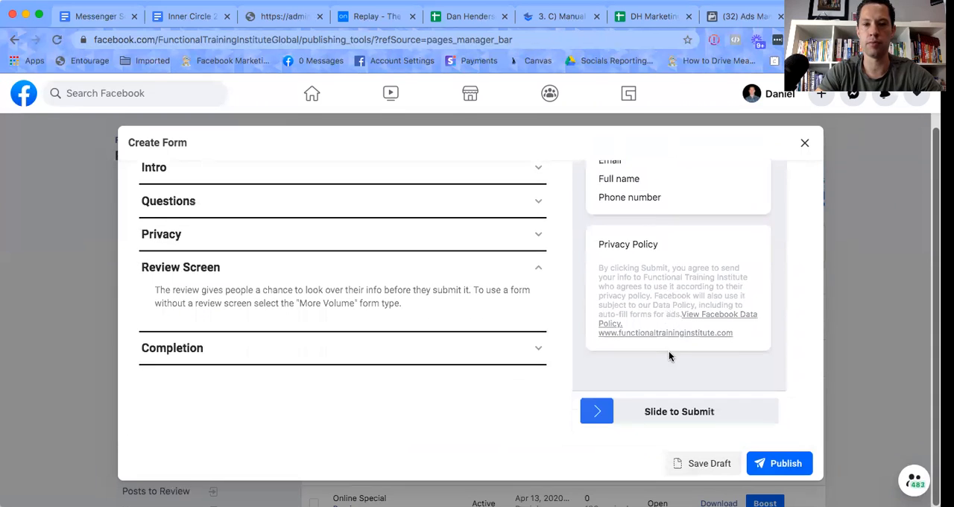
# Set the Completion message's headline to "WAIT! You're not done yet! Click the button to schedule 👇".
pyautogui.click(266, 350)
pyautogui.scroll(-3, 362, 284)
pyautogui.scroll(-2, 365, 284)
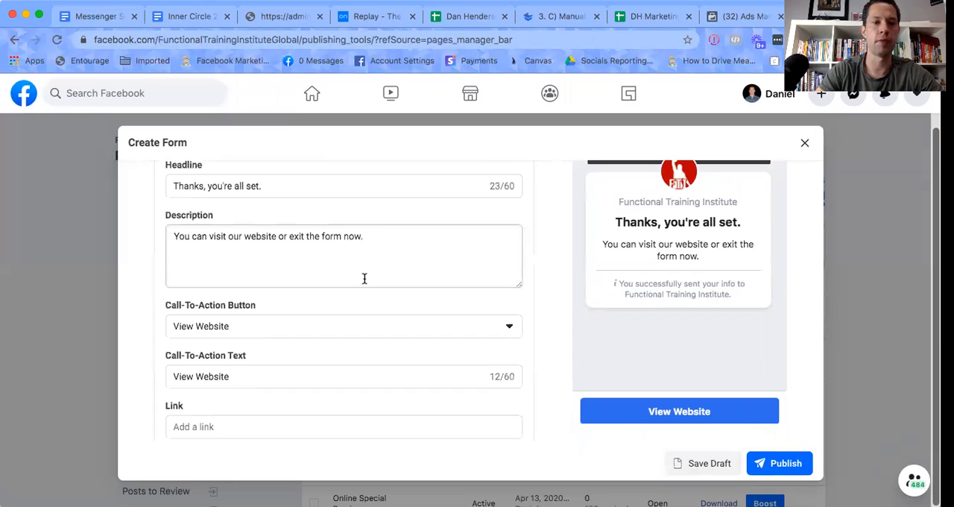
pyautogui.scroll(1, 364, 278)
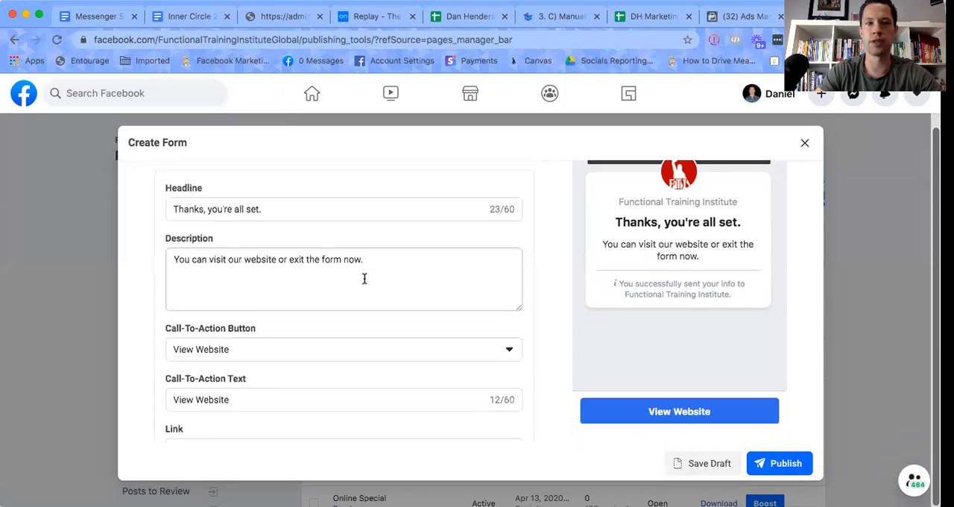
pyautogui.scroll(1, 364, 278)
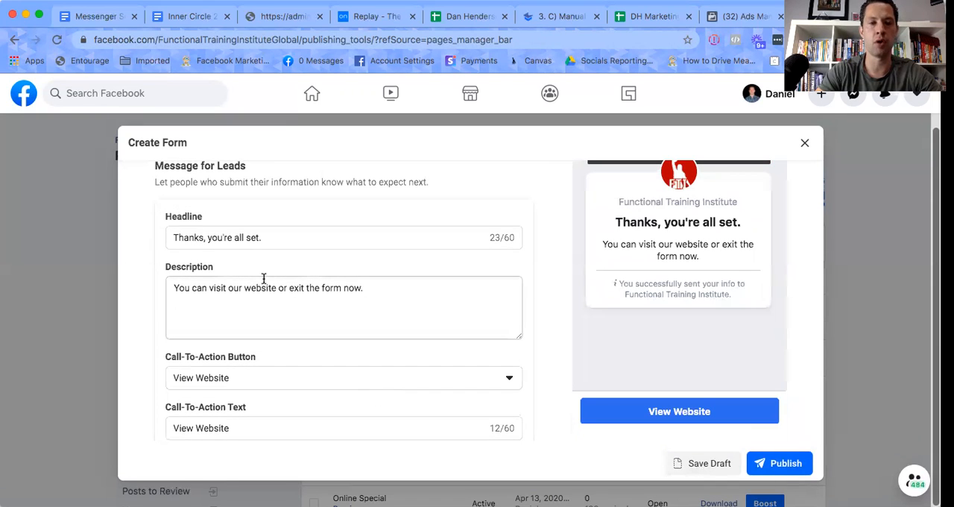
pyautogui.scroll(4, 253, 272)
pyautogui.scroll(-3, 254, 278)
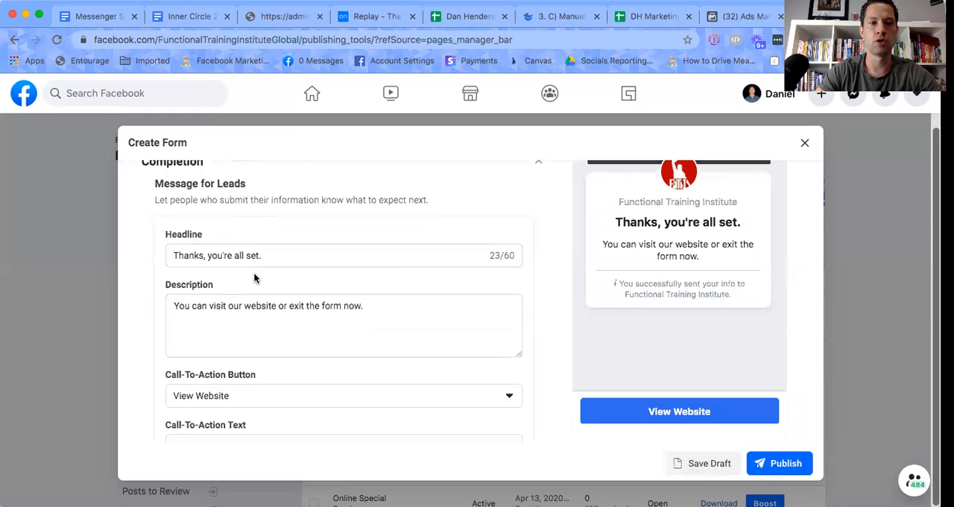
pyautogui.click(268, 256)
pyautogui.moveTo(228, 256); pyautogui.dragTo(154, 262)
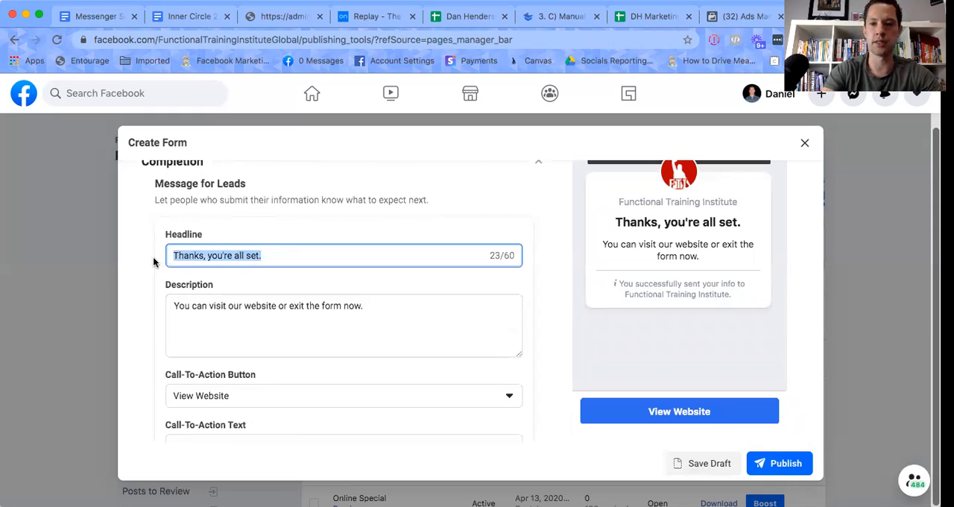
pyautogui.press('BackSpace')
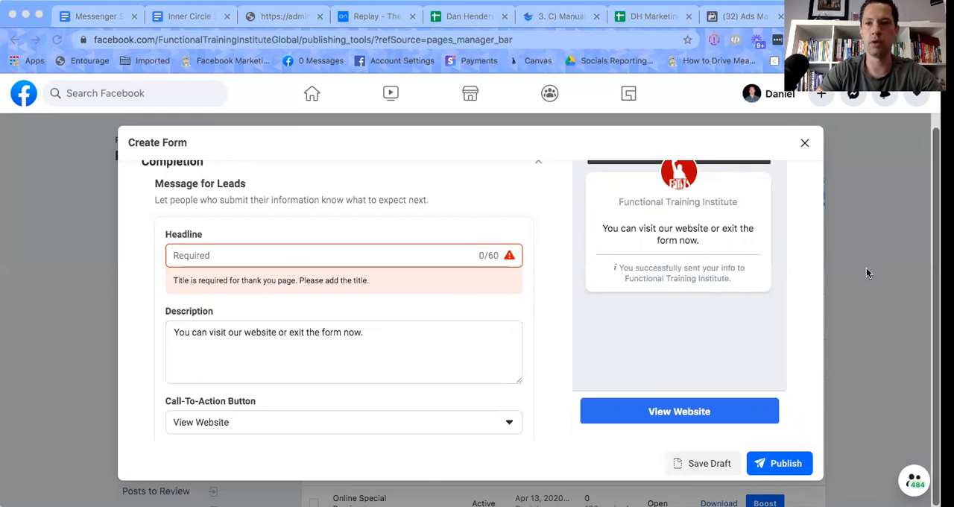
pyautogui.click(384, 292)
pyautogui.write('WAIT! You’re not done yet! Click the button to schedule 👇')
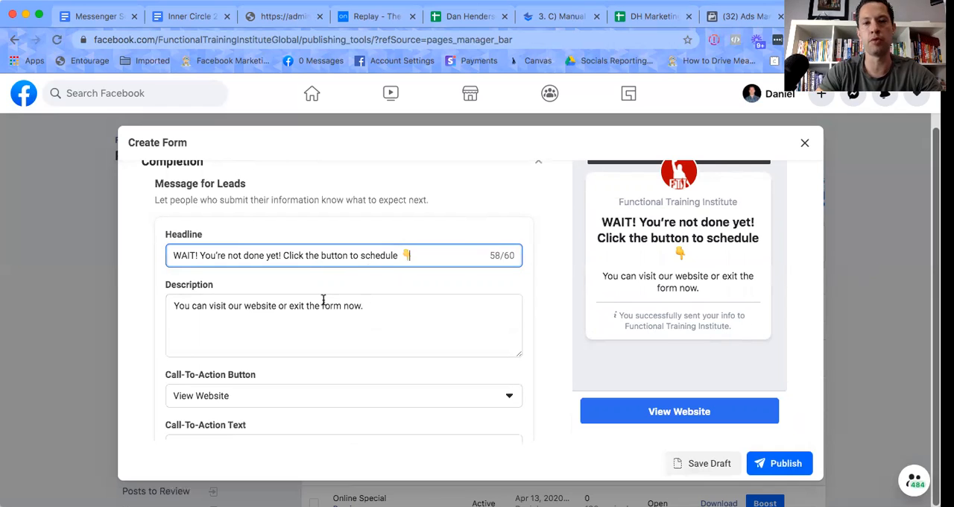
# Replace the Completion description with the prepared text starting "We're so excited that you're ready to speak with us", which asks leads to schedule their free call.
pyautogui.moveTo(361, 305); pyautogui.dragTo(167, 304)
pyautogui.press('BackSpace')
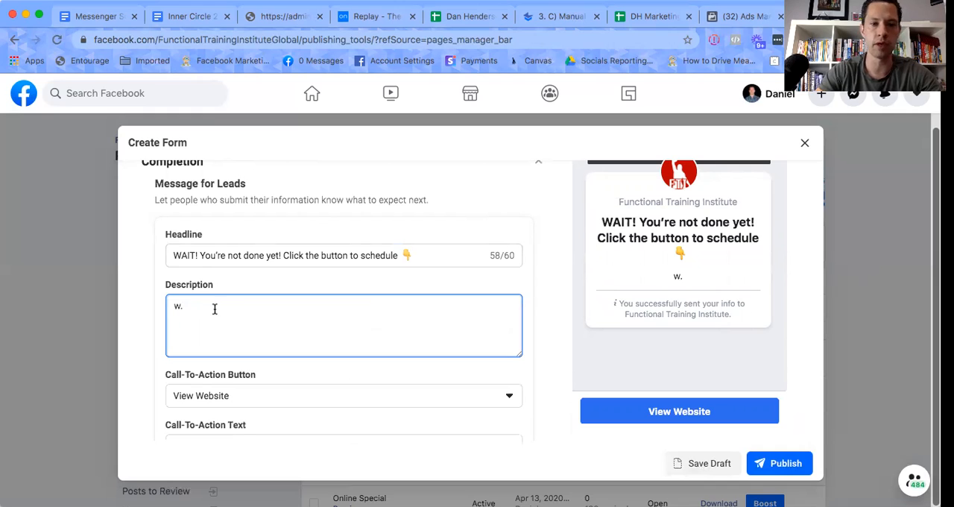
pyautogui.press('BackSpace')
pyautogui.press('BackSpace')
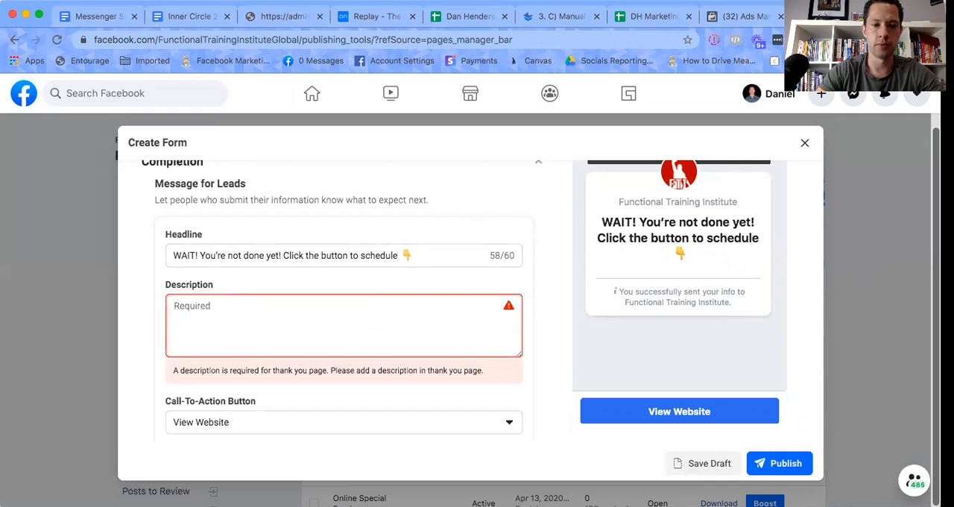
pyautogui.press('super+Tab')
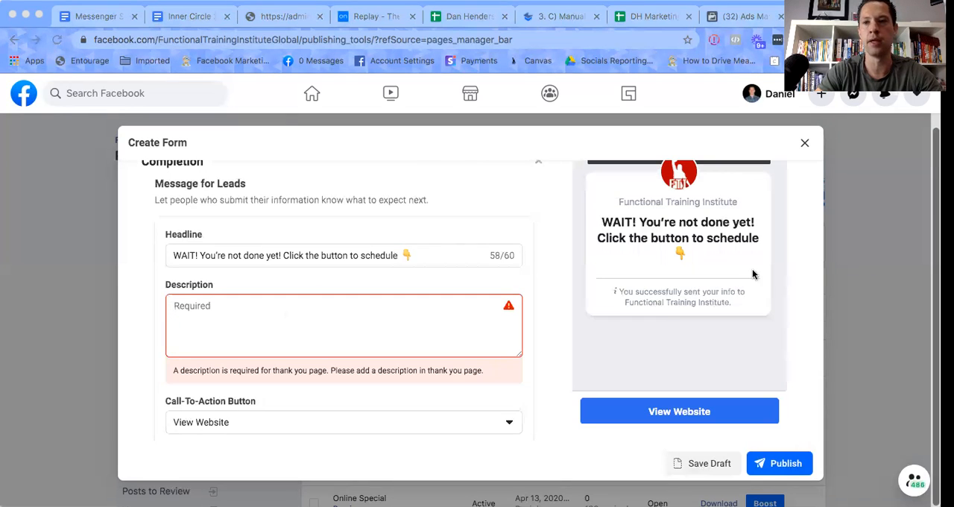
pyautogui.press('super+Tab')
pyautogui.write('We’re so excited that you’re ready to speak with us and find out how the ‘Fit Over 40’ program can have you feeling healthier than ever. The next step is to schedule your free call by clicking the button below.')
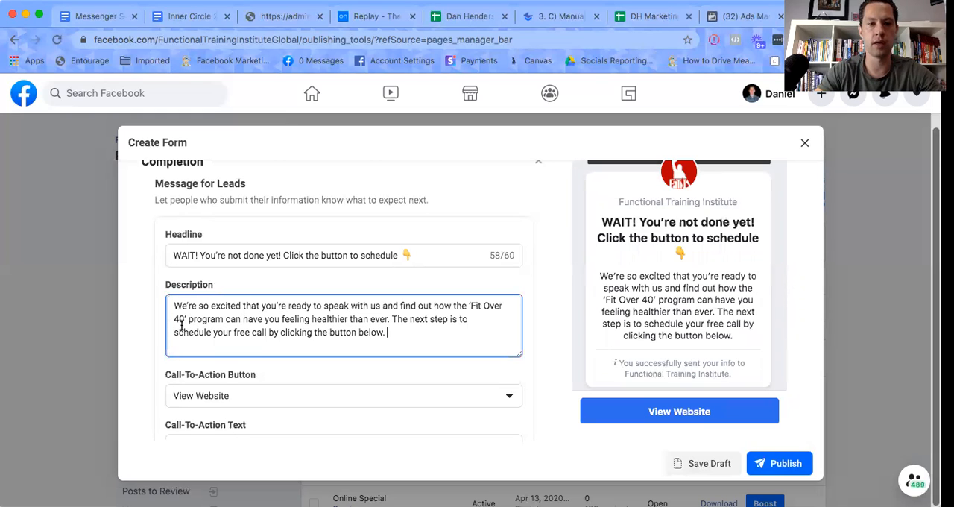
# Correct the program name in the Completion description to 'Fit Over 30'.
pyautogui.click(177, 319)
pyautogui.press('BackSpace')
pyautogui.write('3')
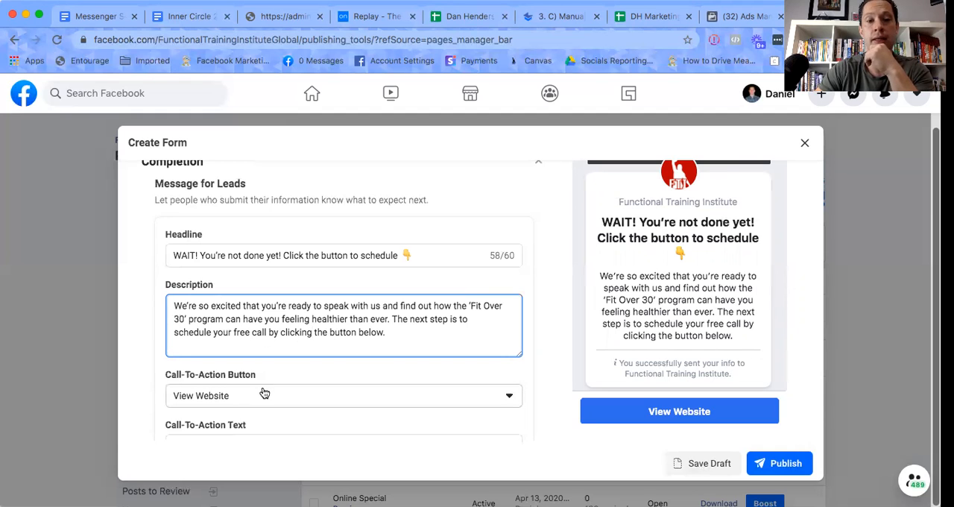
# Bring up the empty Completion link field and open the ScheduleOnce setup page in a new browser tab.
pyautogui.scroll(-2, 397, 296)
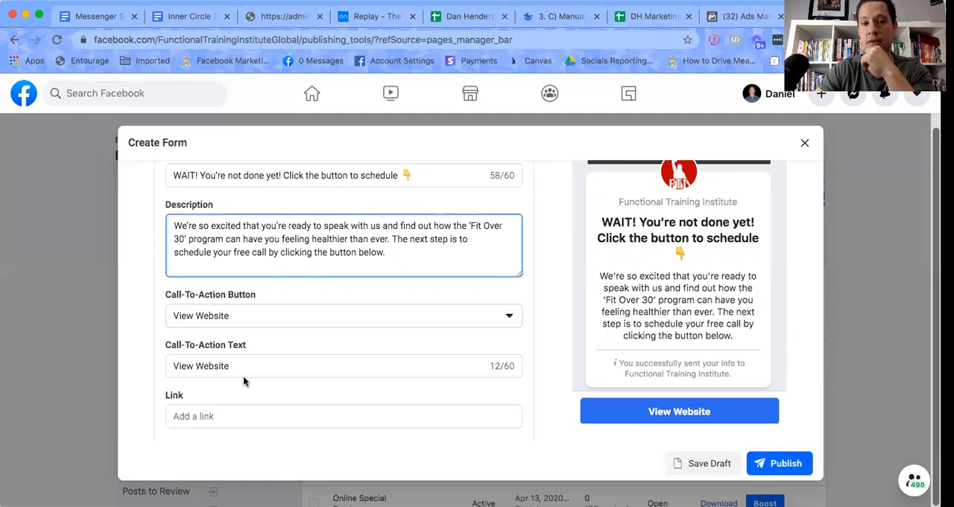
pyautogui.scroll(-1, 243, 381)
pyautogui.click(219, 389)
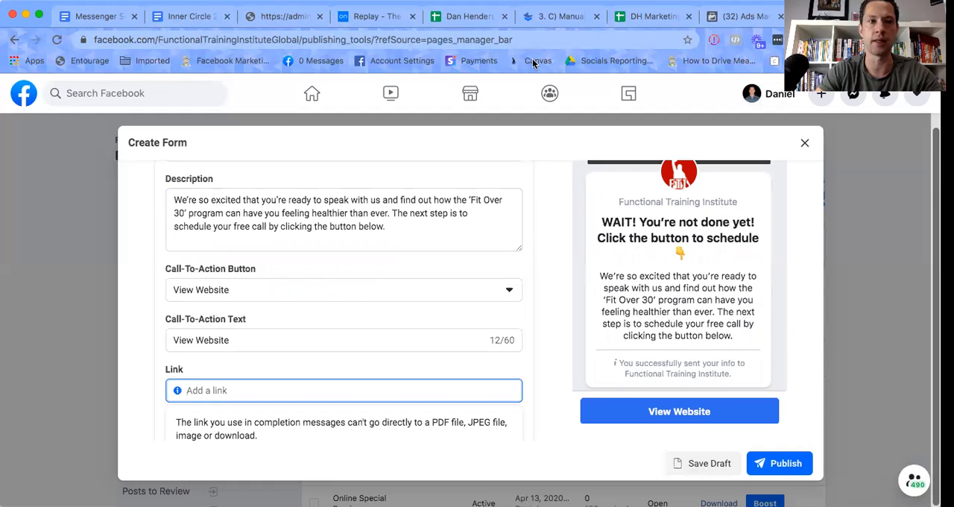
pyautogui.press('super+t')
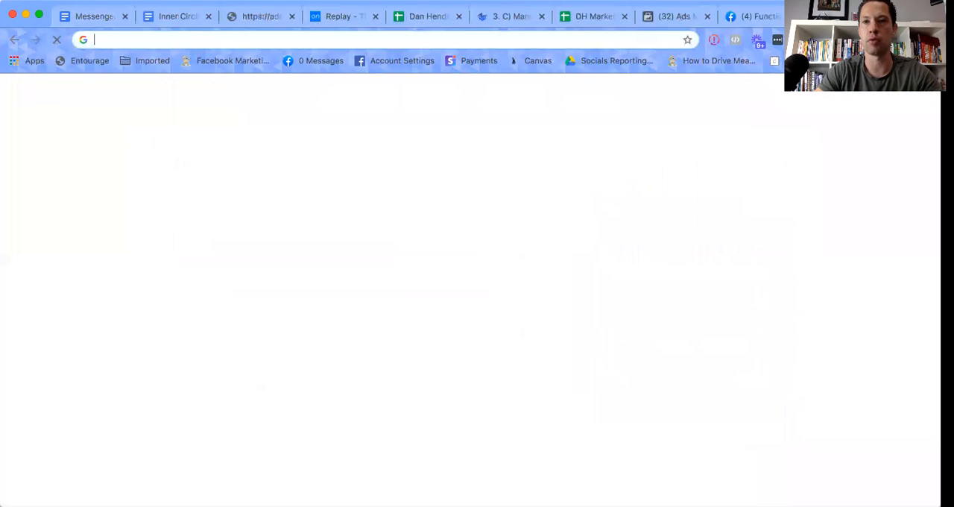
pyautogui.write('schedule')
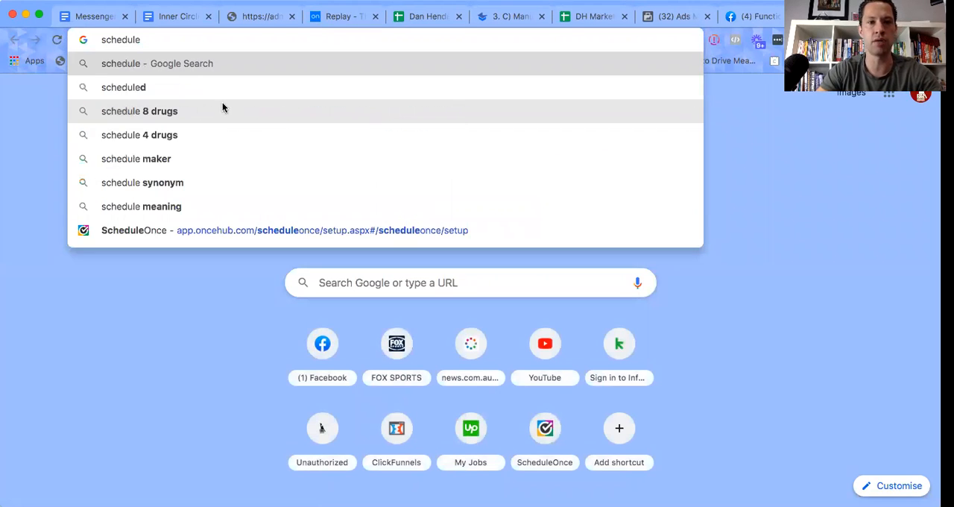
pyautogui.click(231, 236)
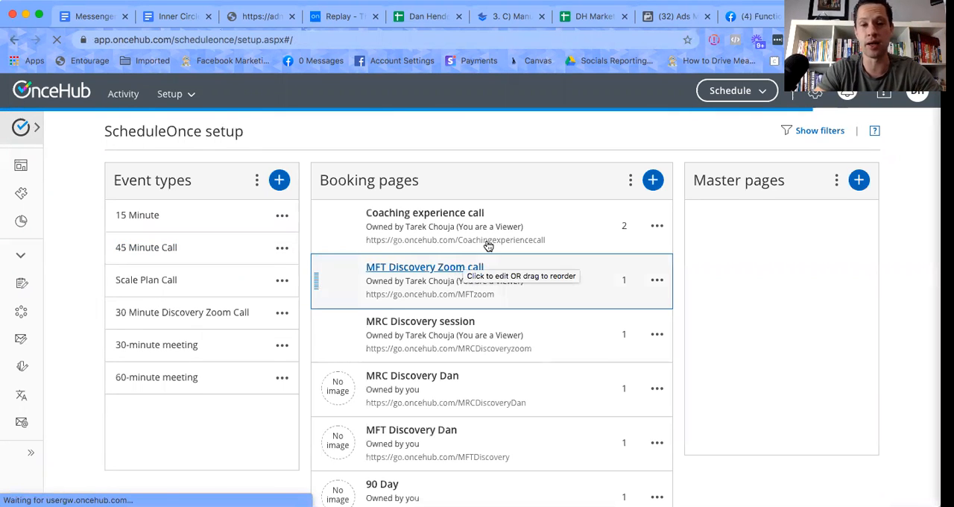
pyautogui.scroll(-3, 484, 250)
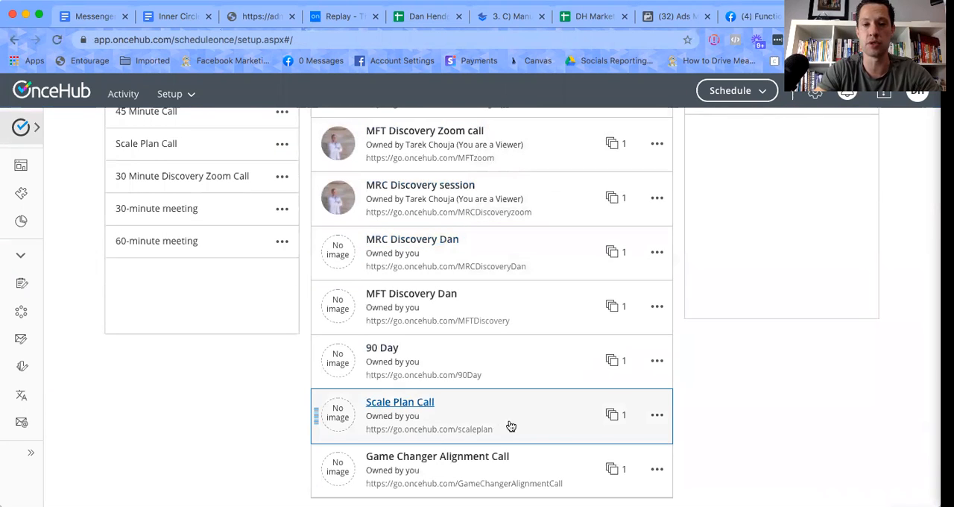
pyautogui.scroll(1, 447, 392)
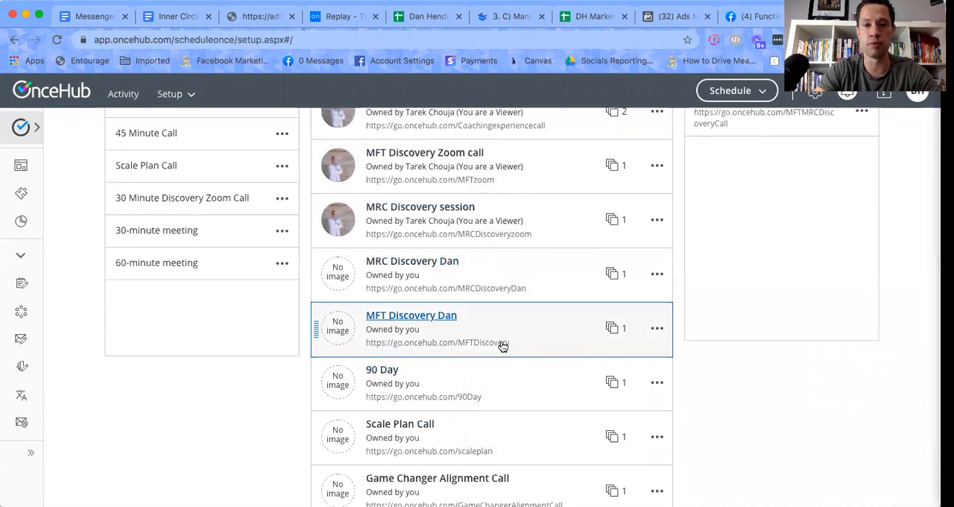
pyautogui.click(398, 320)
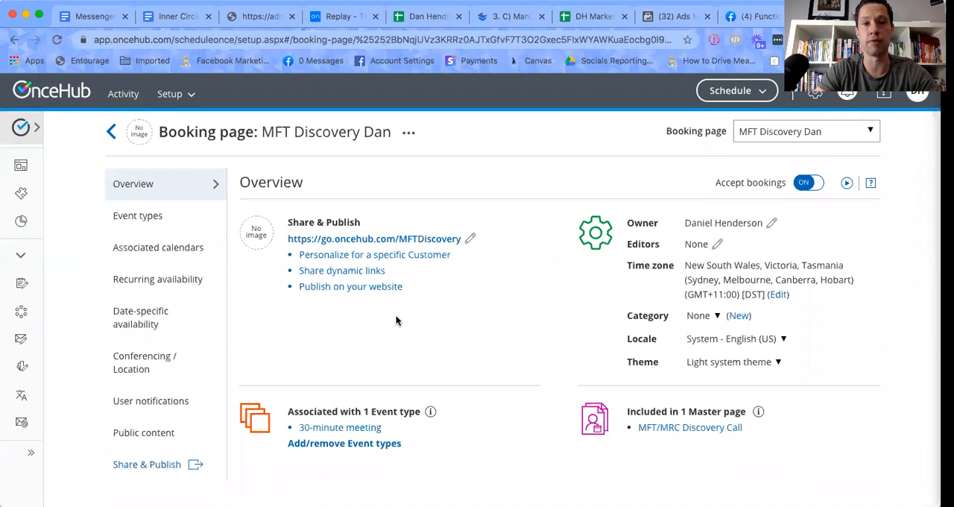
pyautogui.moveTo(284, 239); pyautogui.dragTo(461, 241)
pyautogui.rightClick(443, 243)
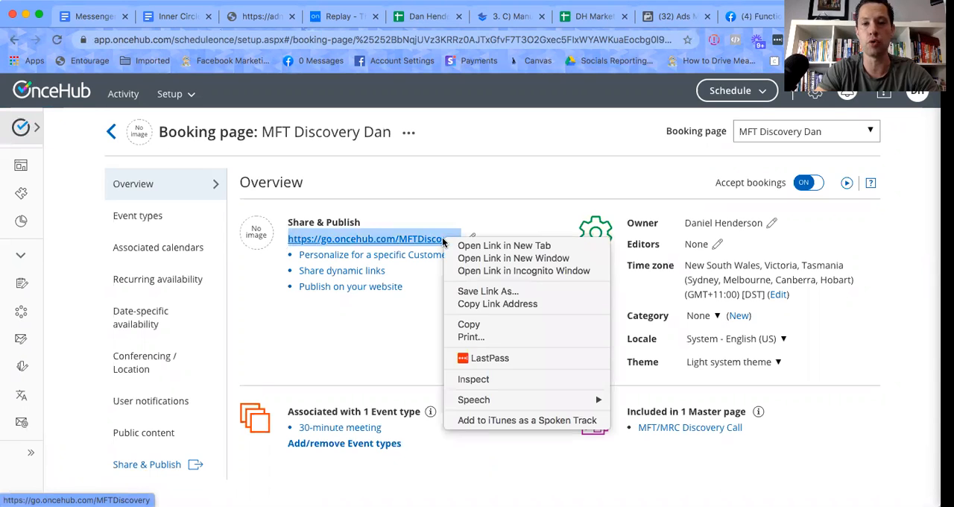
pyautogui.click(481, 325)
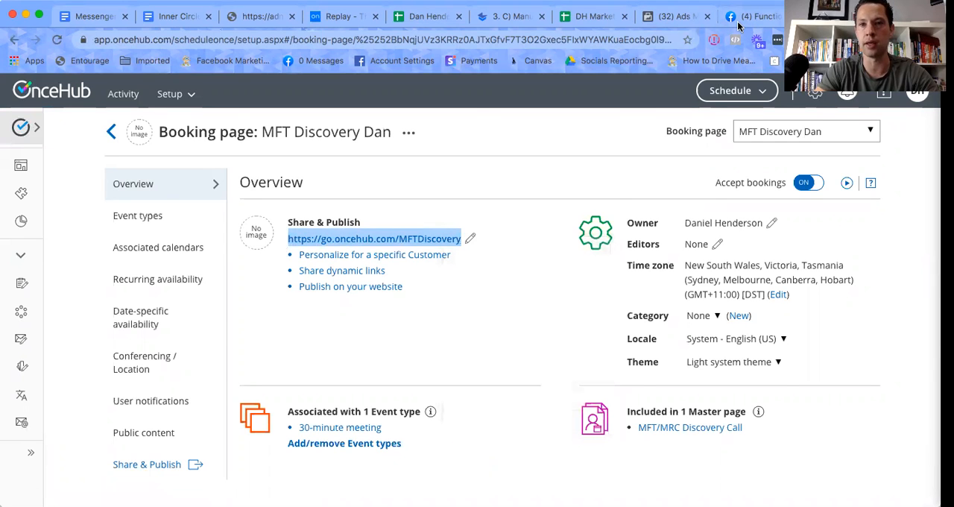
pyautogui.click(741, 22)
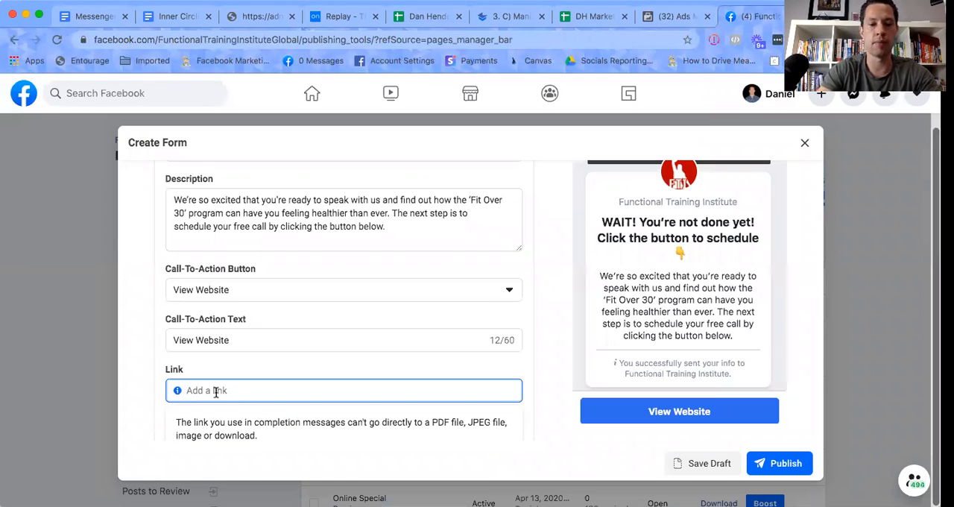
pyautogui.press('super+v')
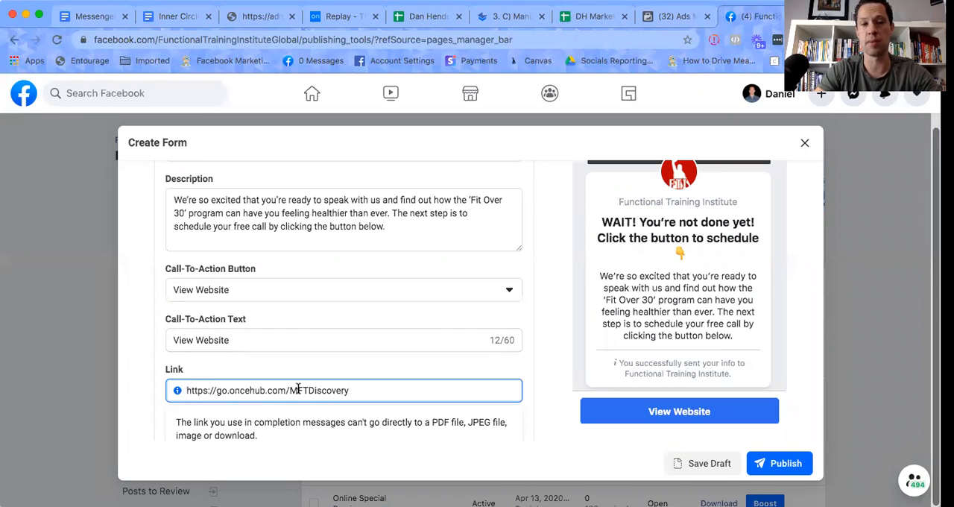
pyautogui.scroll(-2, 298, 391)
pyautogui.scroll(1, 298, 392)
pyautogui.scroll(1, 298, 394)
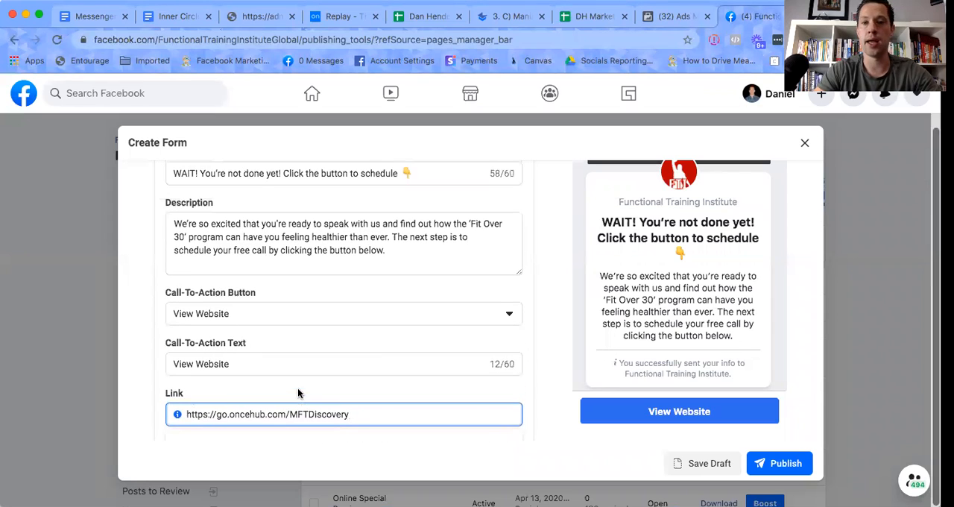
pyautogui.click(779, 466)
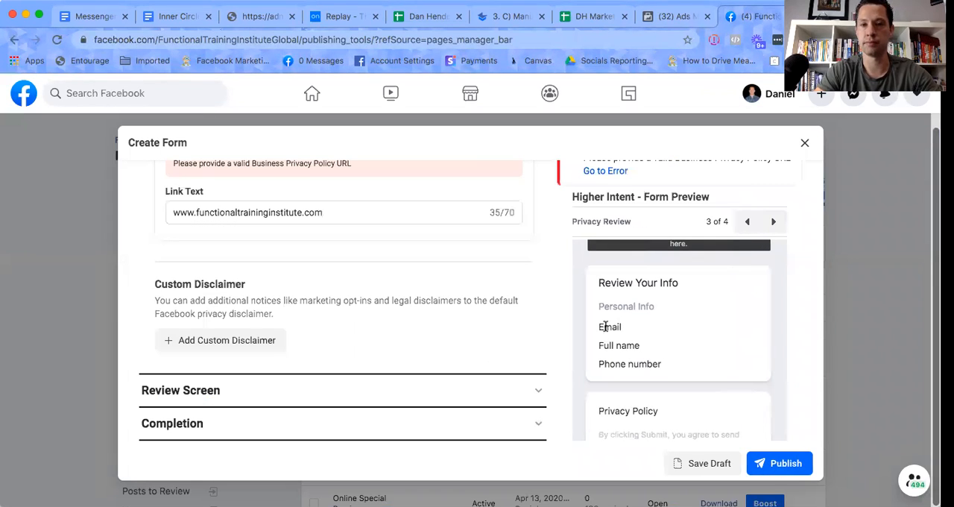
pyautogui.scroll(2, 604, 324)
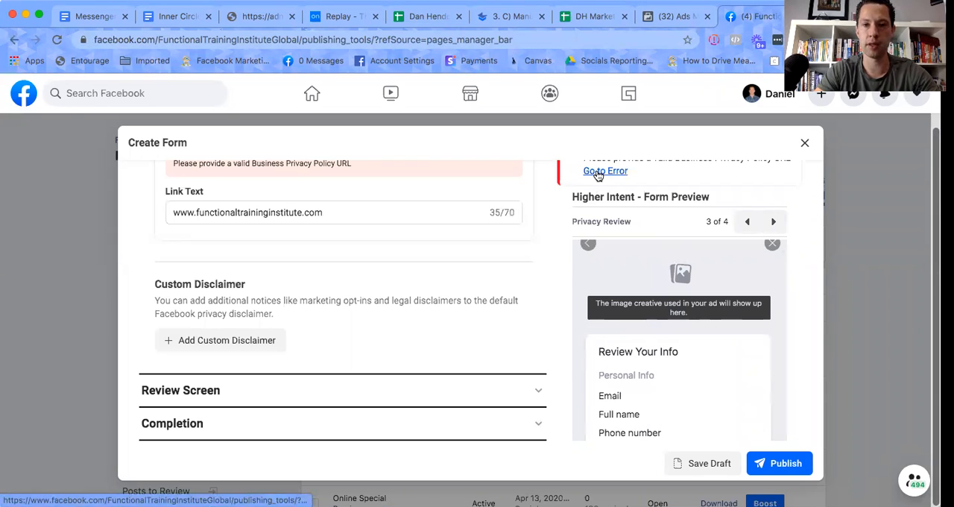
pyautogui.scroll(1, 647, 257)
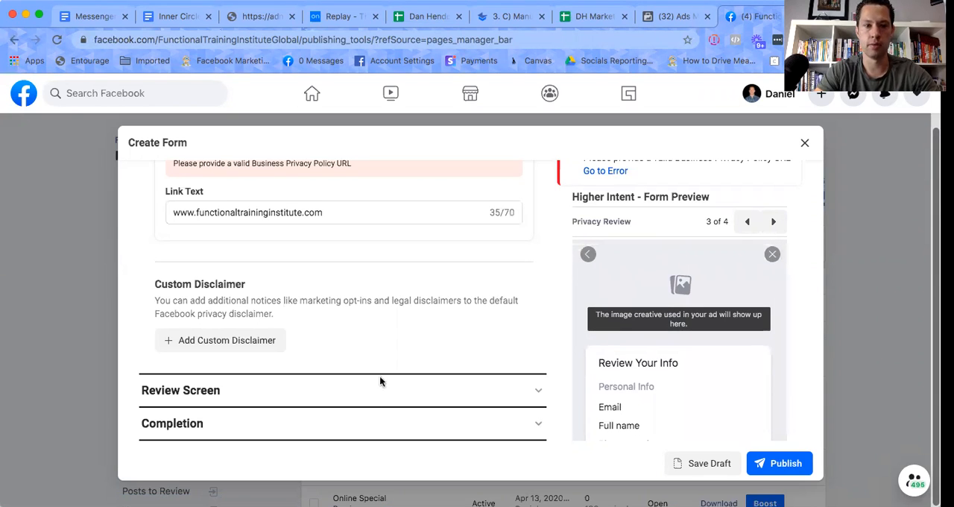
pyautogui.scroll(3, 372, 410)
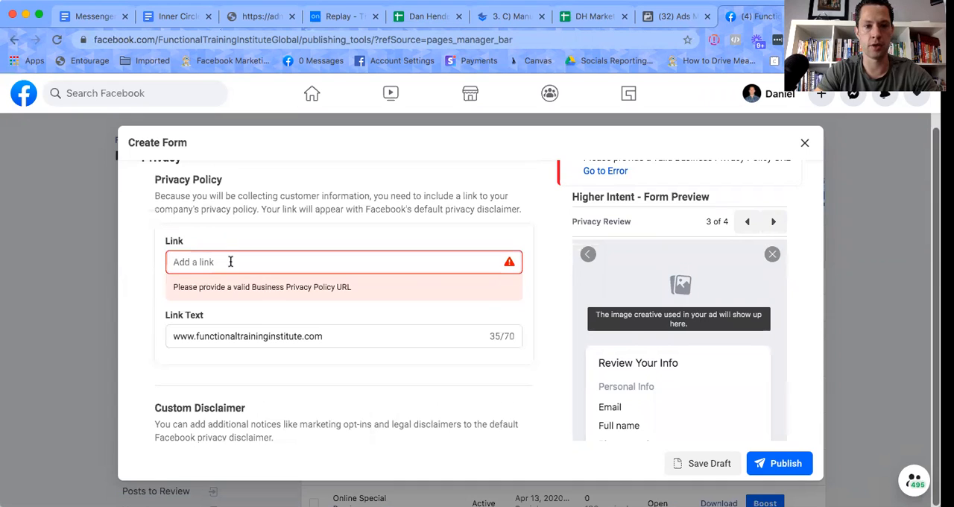
pyautogui.moveTo(313, 336); pyautogui.dragTo(166, 335)
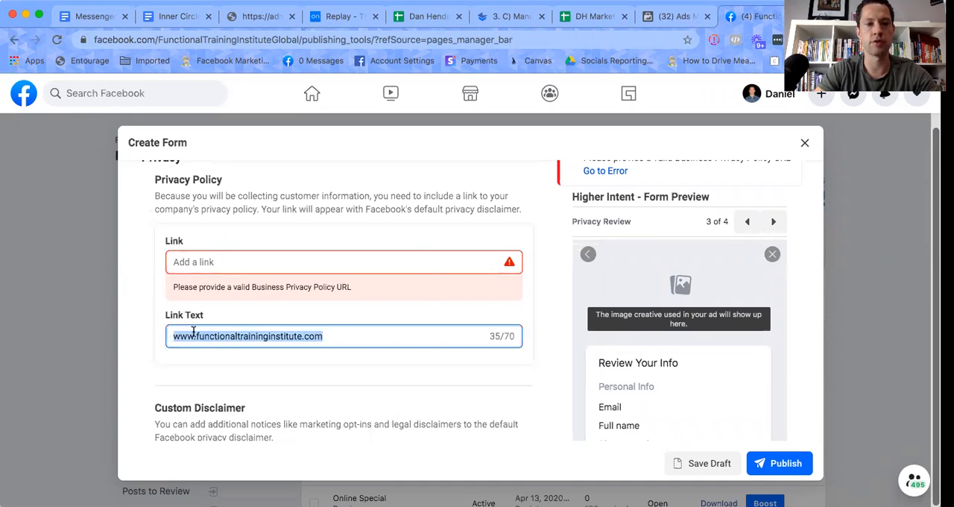
pyautogui.rightClick(193, 332)
pyautogui.click(224, 341)
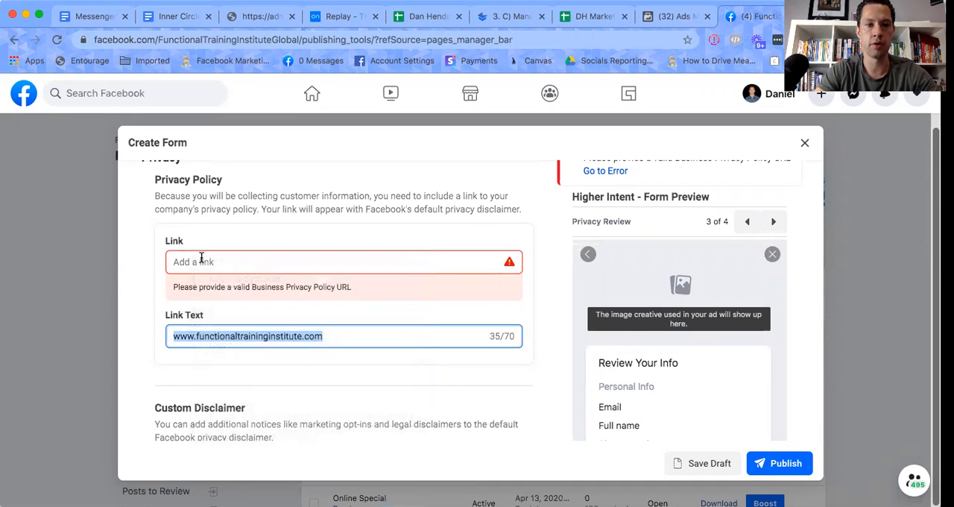
pyautogui.press('BackSpace')
pyautogui.click(200, 261)
pyautogui.hotkey('ctrl', 'v')
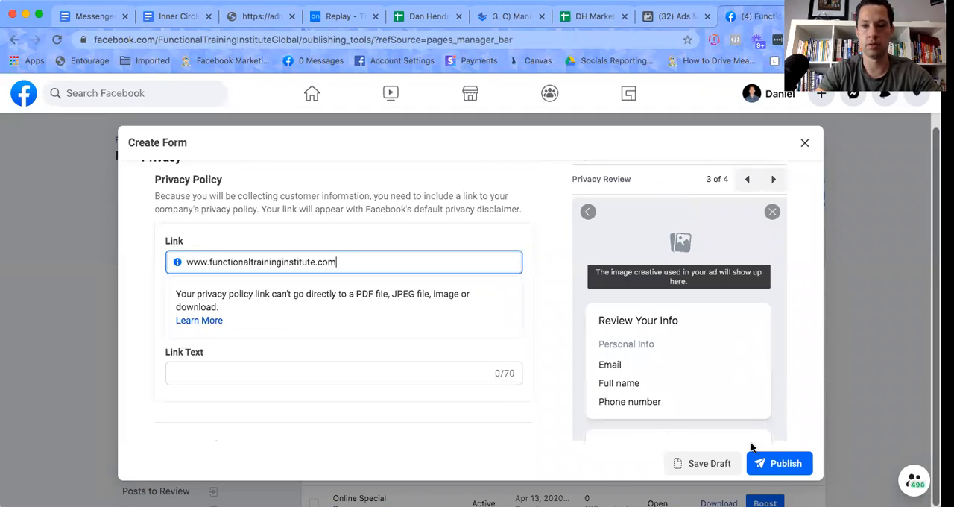
pyautogui.click(778, 464)
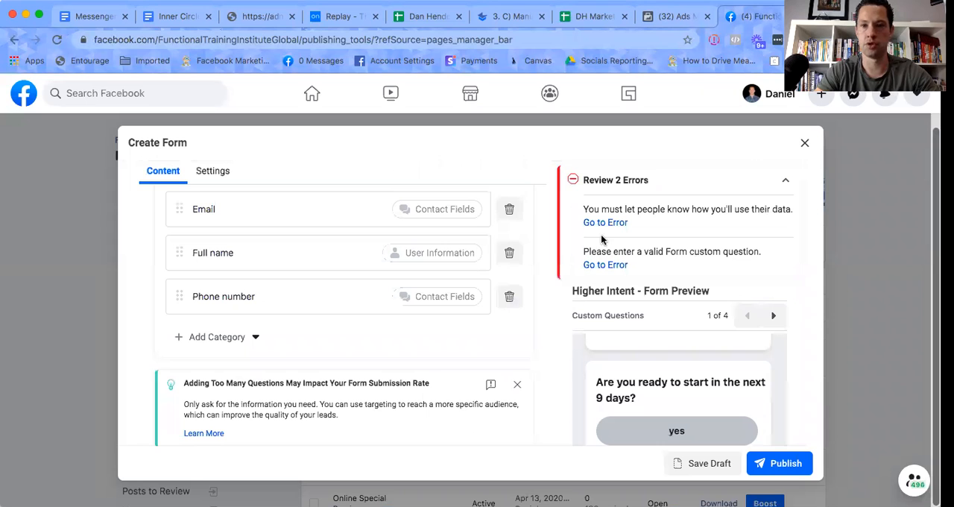
# Go to the missing data-use message and enter 'We will never spam you or use your data without permission'.
pyautogui.click(607, 223)
pyautogui.click(235, 198)
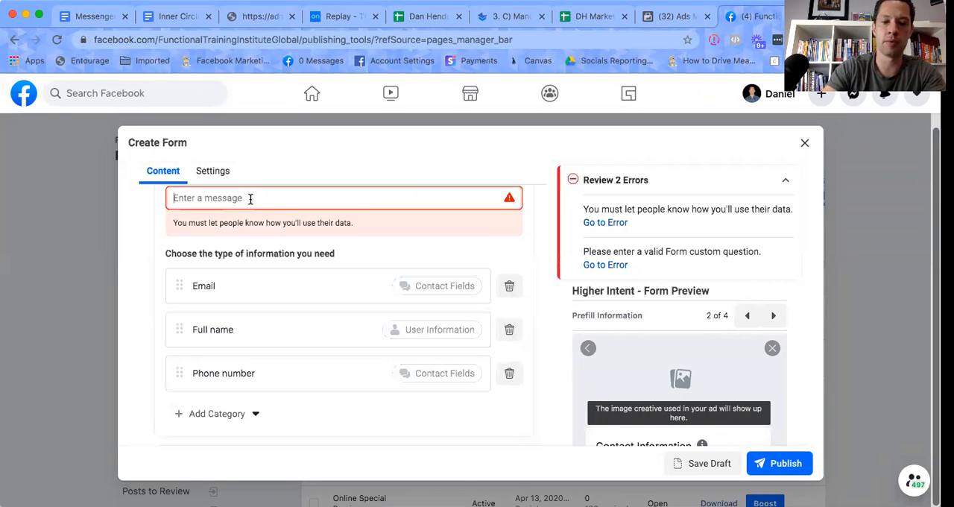
pyautogui.write('We will ')
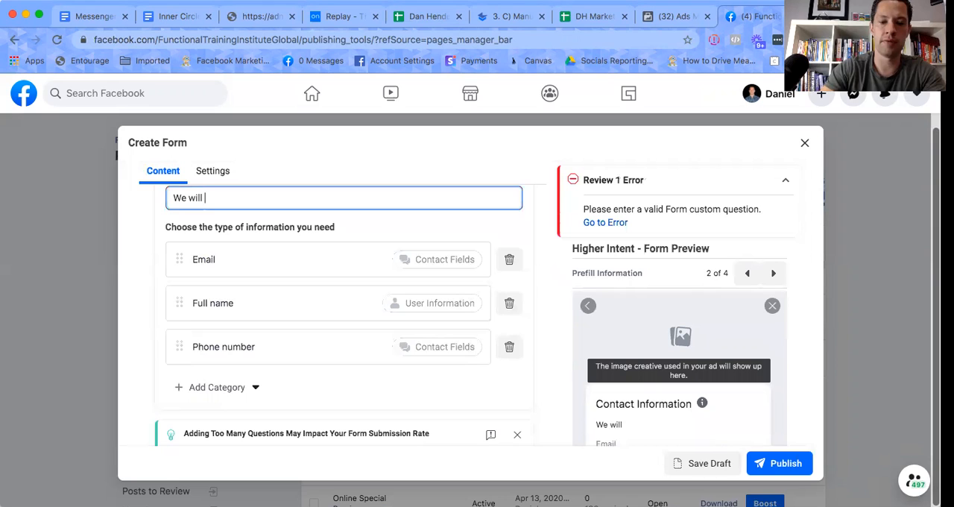
pyautogui.write('never spam')
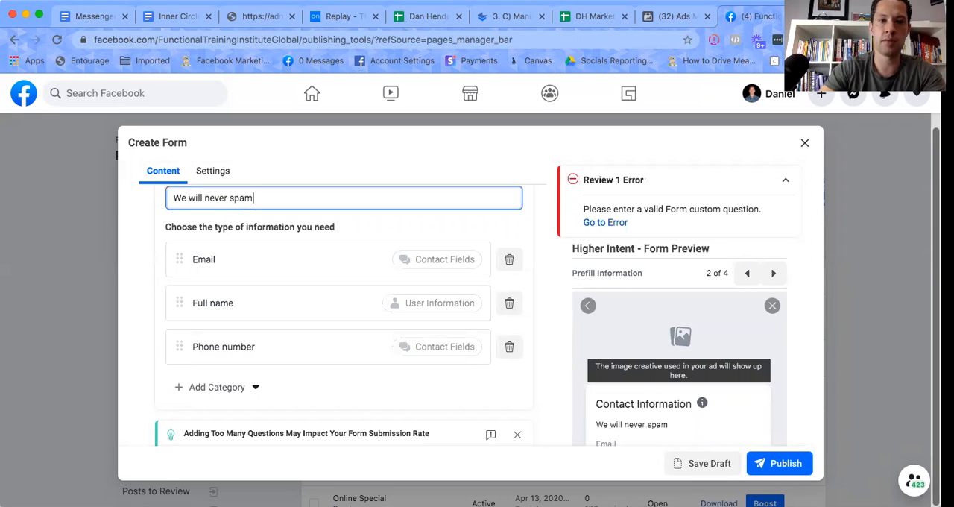
pyautogui.write(' you or som')
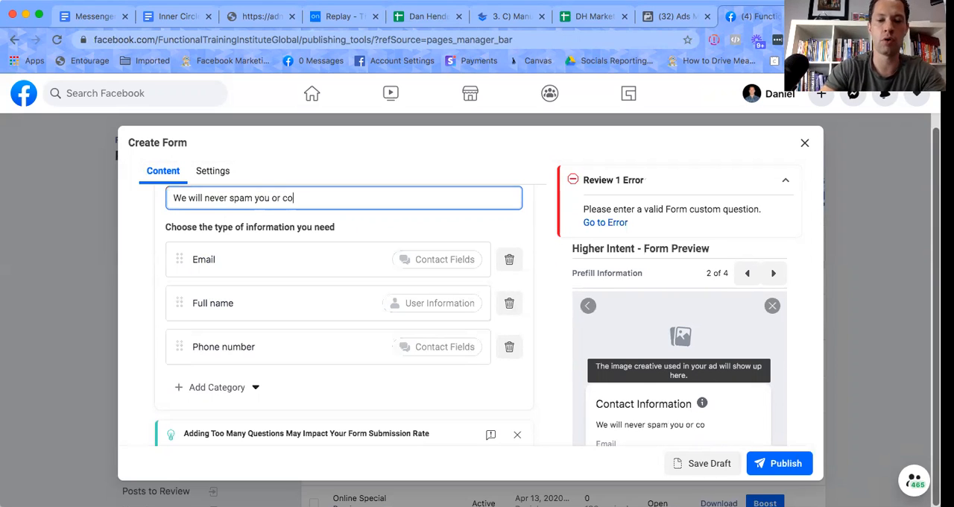
pyautogui.press('BackSpace')
pyautogui.press('BackSpace')
pyautogui.press('BackSpace')
pyautogui.write('use your data')
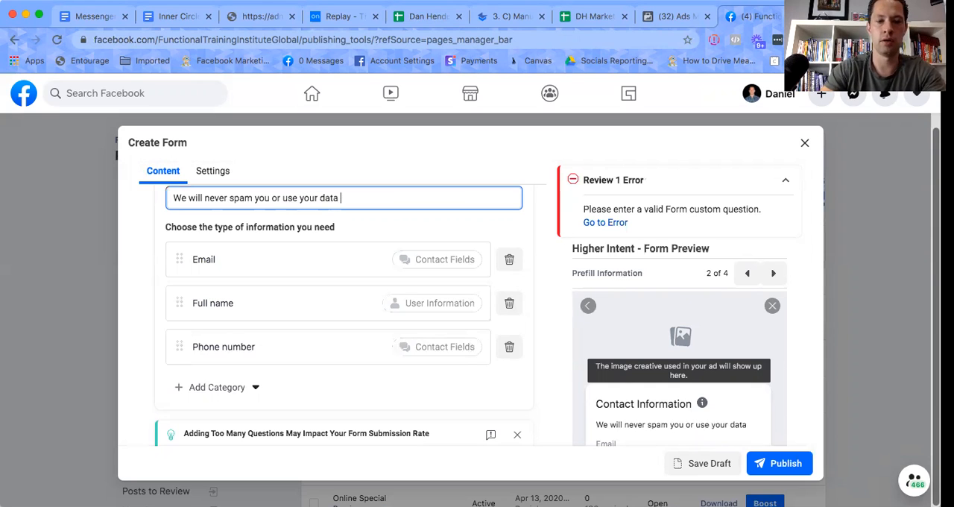
pyautogui.write(' without ')
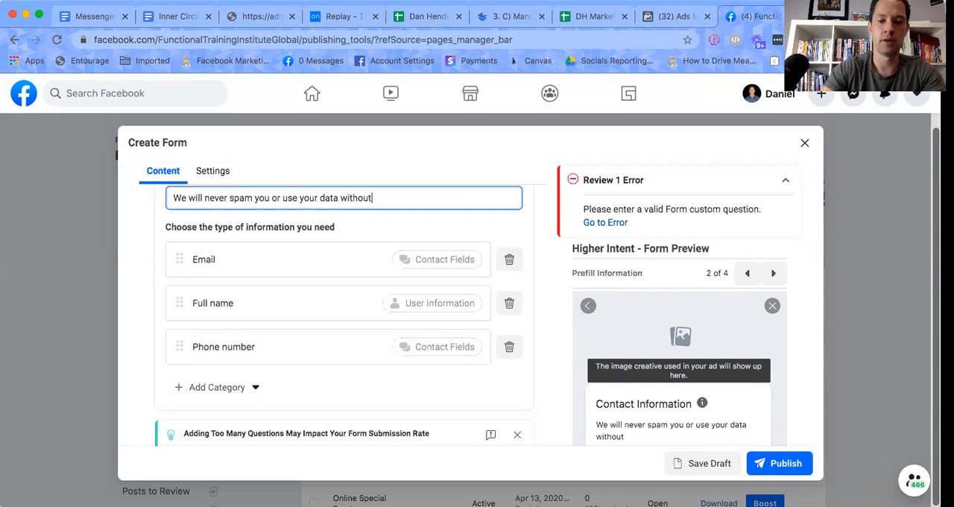
pyautogui.write('permission')
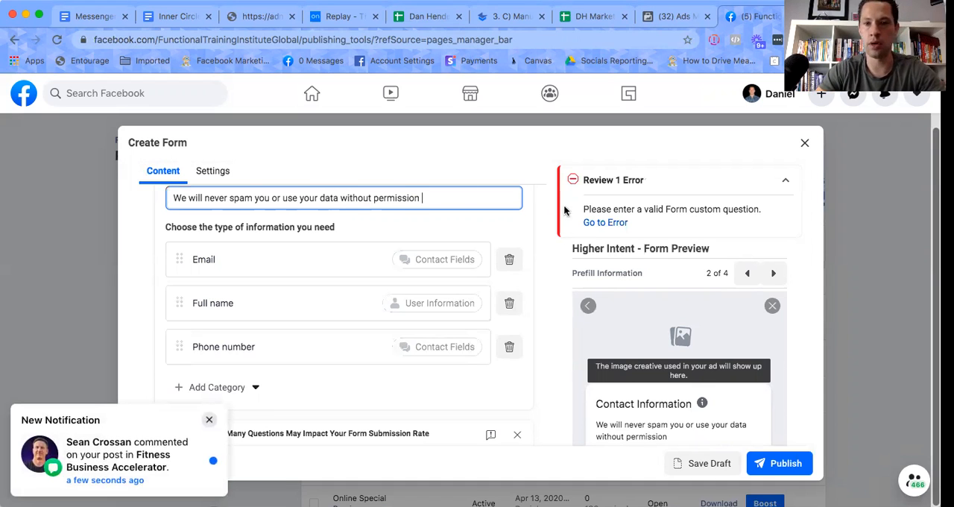
# Delete the blank multiple-choice question flagged as invalid and publish the form.
pyautogui.click(601, 223)
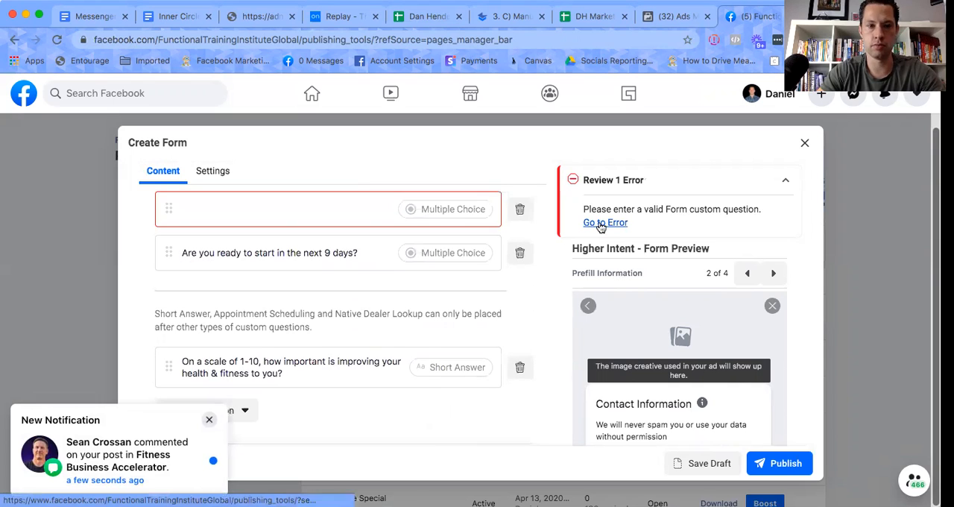
pyautogui.click(519, 211)
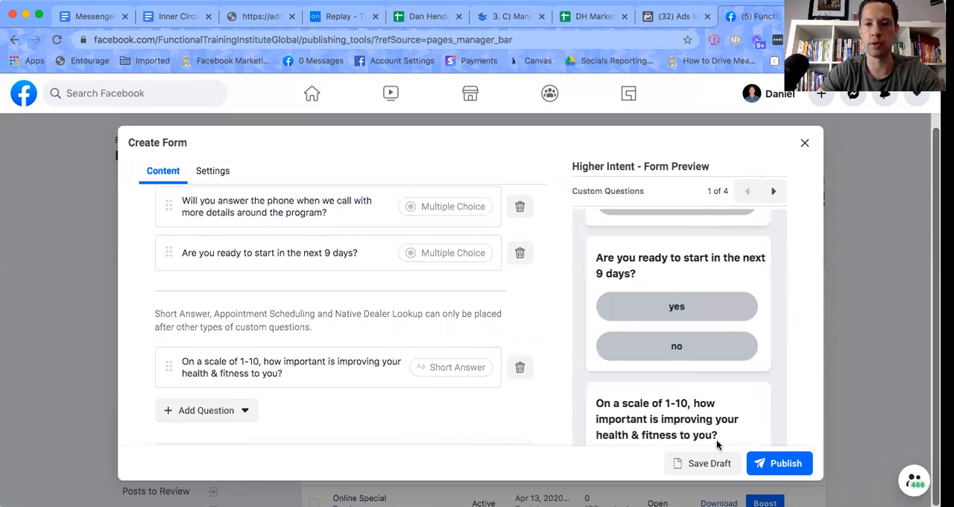
pyautogui.click(780, 472)
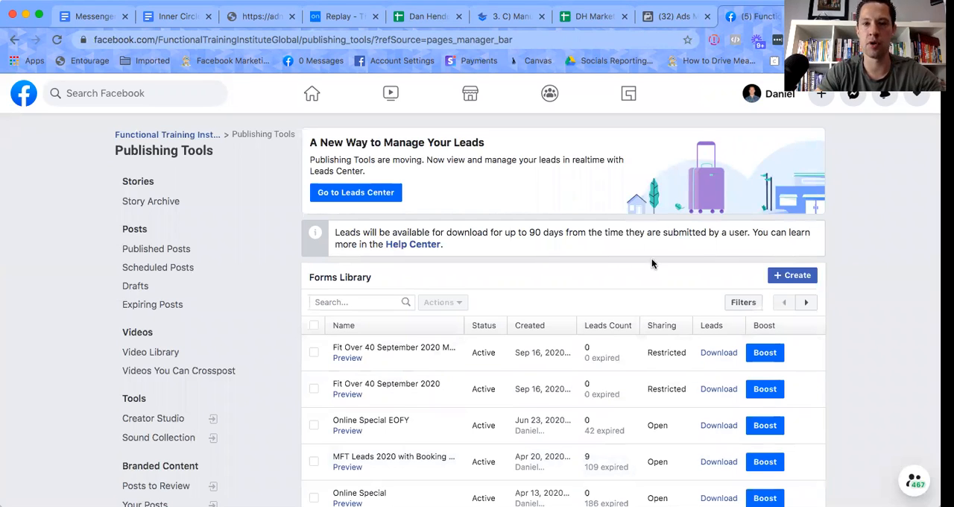
# Reload Publishing Tools and reopen the Forms Library to check that the new lead form is listed.
pyautogui.scroll(-1, 652, 263)
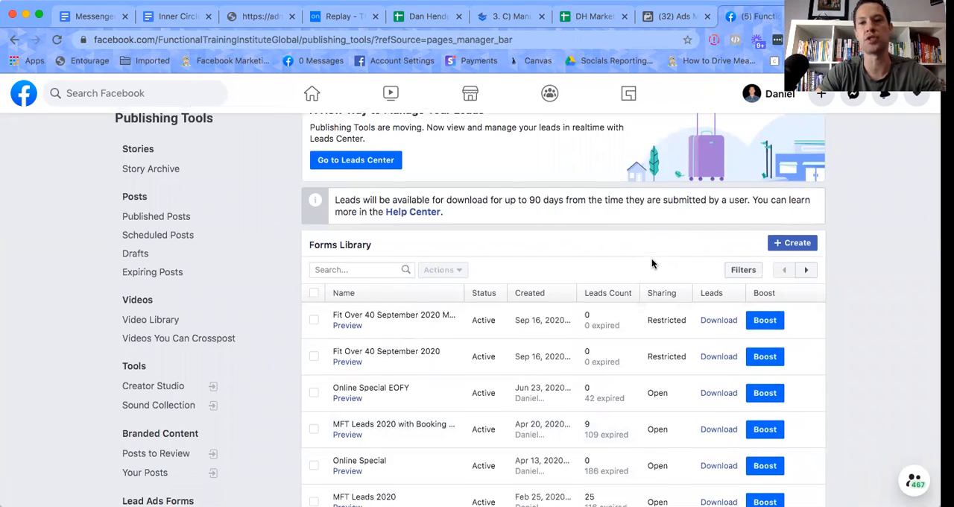
pyautogui.scroll(-1, 653, 263)
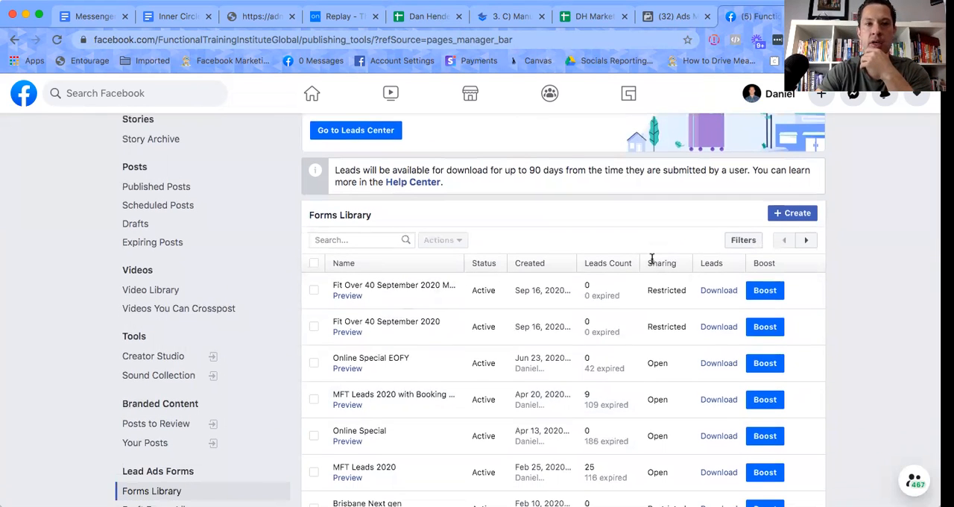
pyautogui.scroll(2, 652, 263)
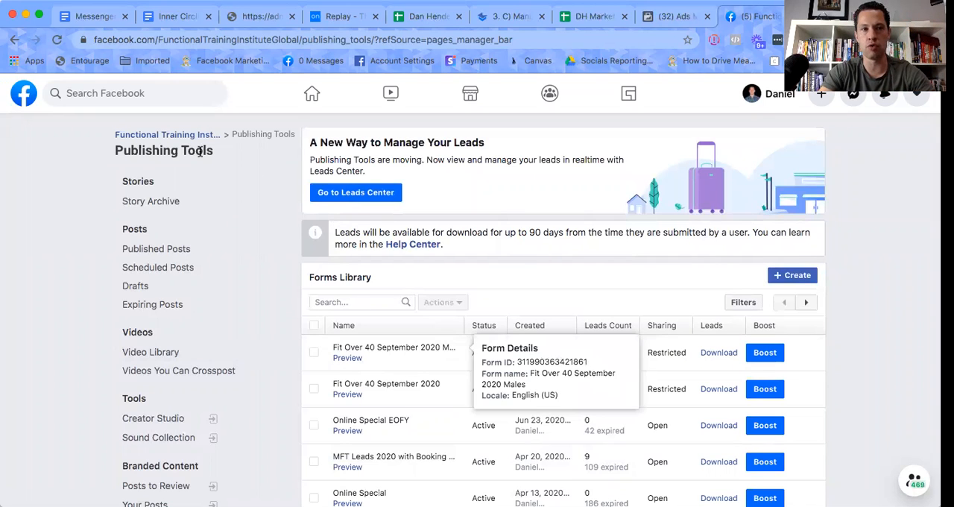
pyautogui.click(58, 40)
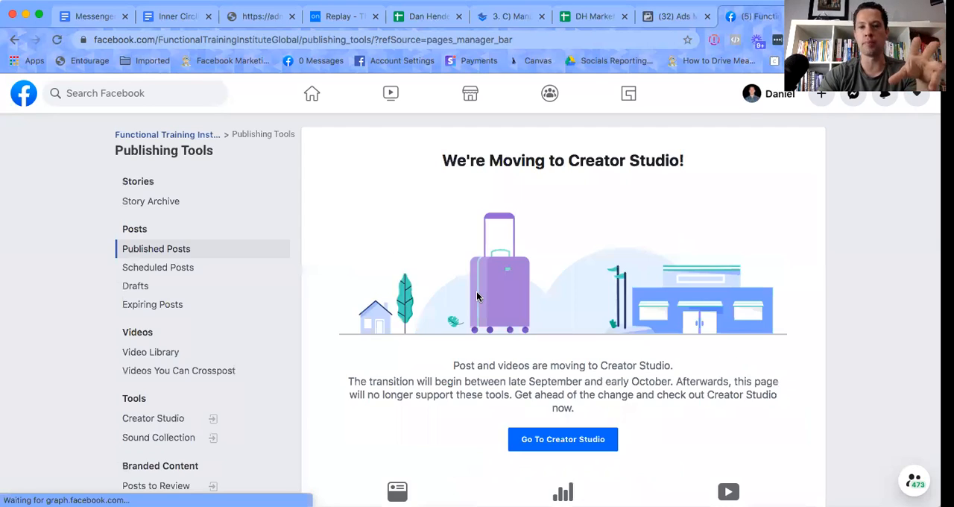
pyautogui.scroll(-2, 469, 302)
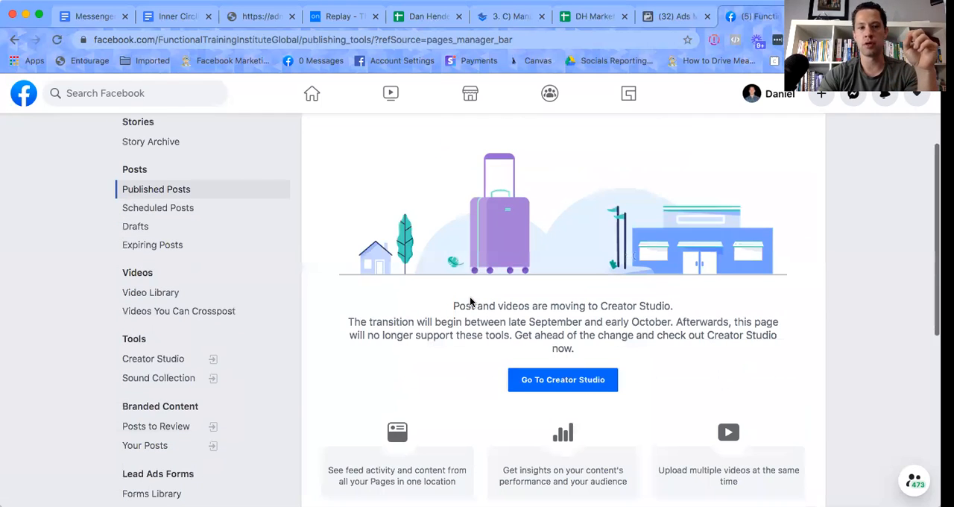
pyautogui.scroll(-2, 161, 403)
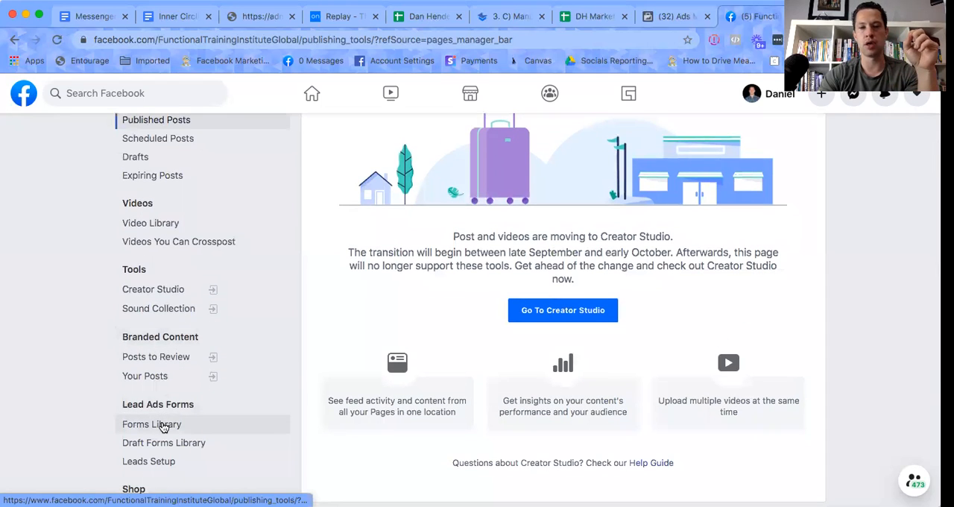
pyautogui.click(161, 425)
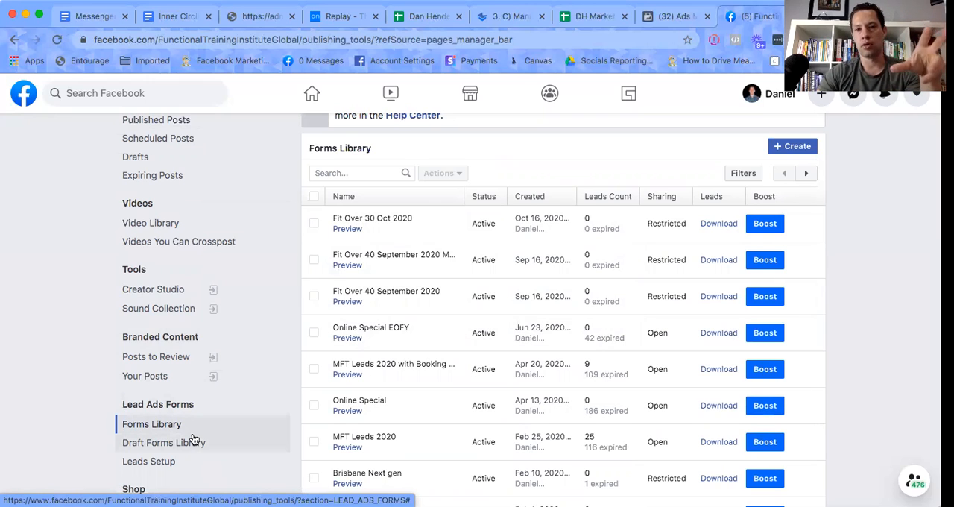
# Open Leads Setup and review the connected CRM and the steps for connecting one.
pyautogui.scroll(-2, 234, 299)
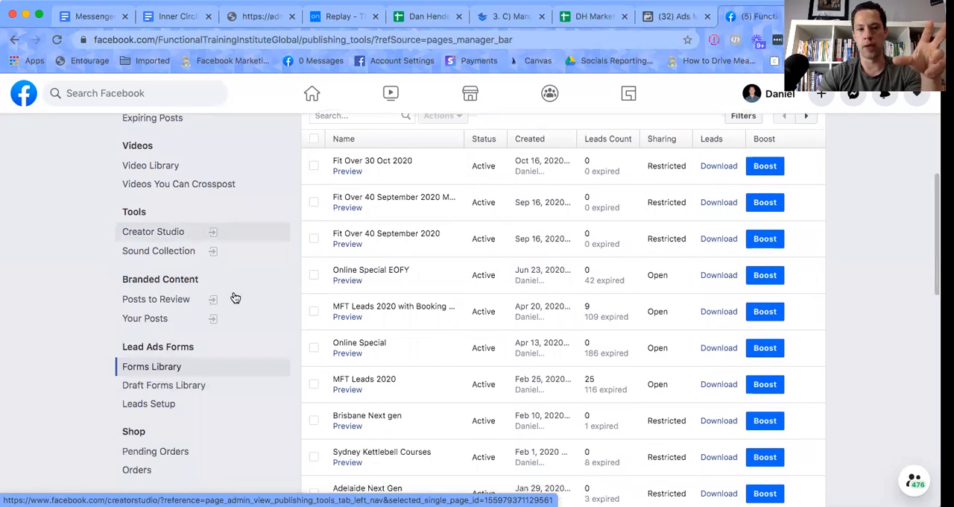
pyautogui.scroll(-1, 235, 298)
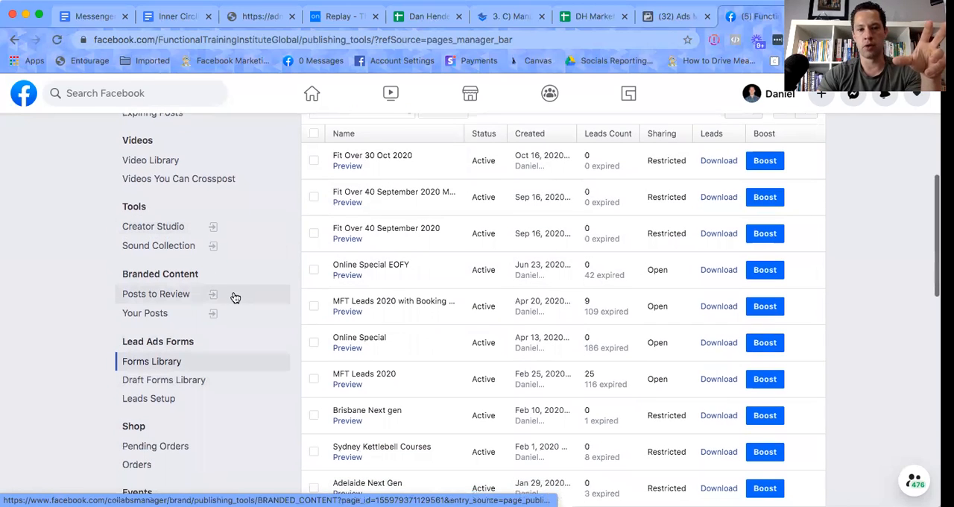
pyautogui.click(156, 403)
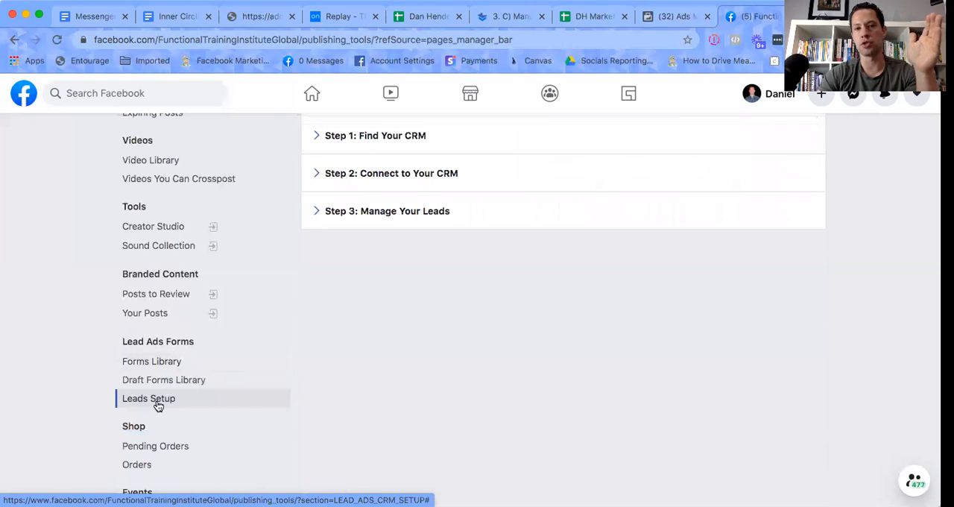
pyautogui.scroll(4, 371, 366)
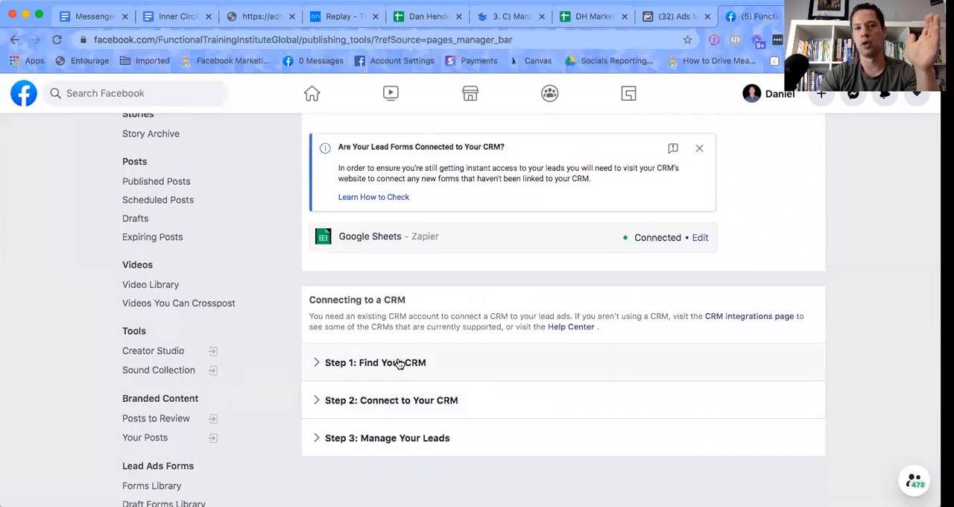
pyautogui.scroll(2, 398, 363)
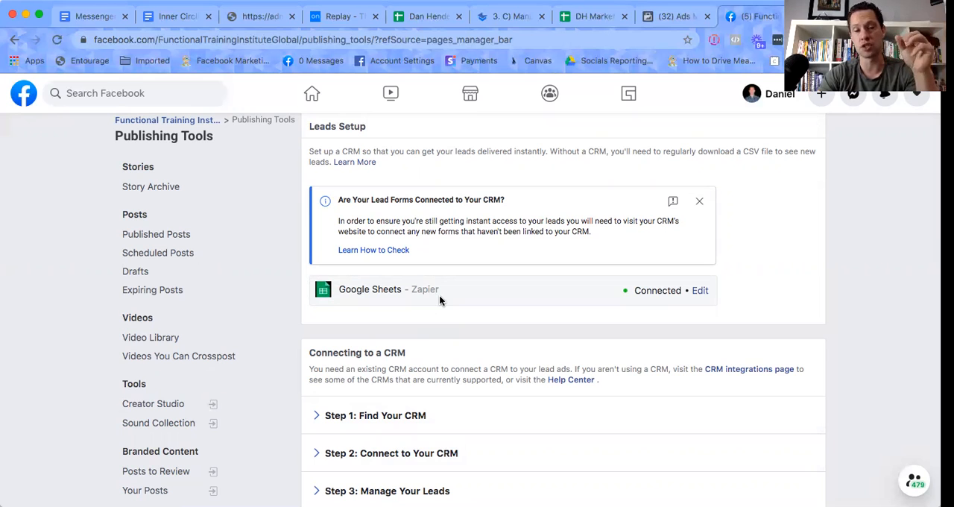
pyautogui.scroll(-3, 440, 297)
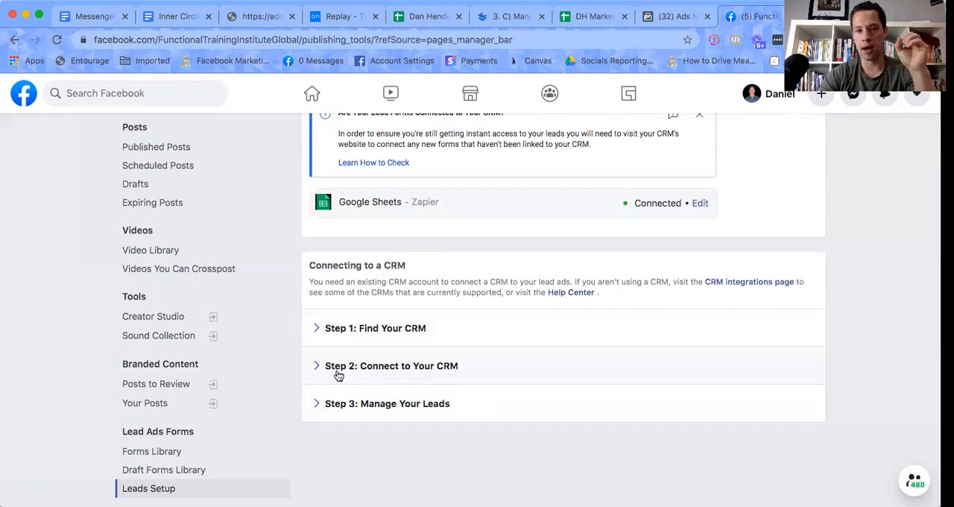
pyautogui.scroll(3, 337, 374)
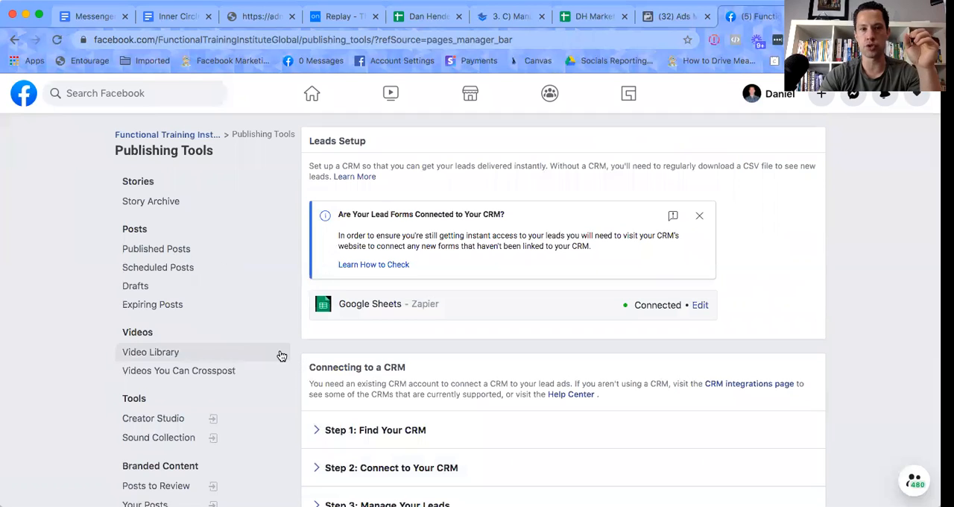
# Return to the Forms Library and open the Leads Center from its banner.
pyautogui.scroll(-5, 206, 349)
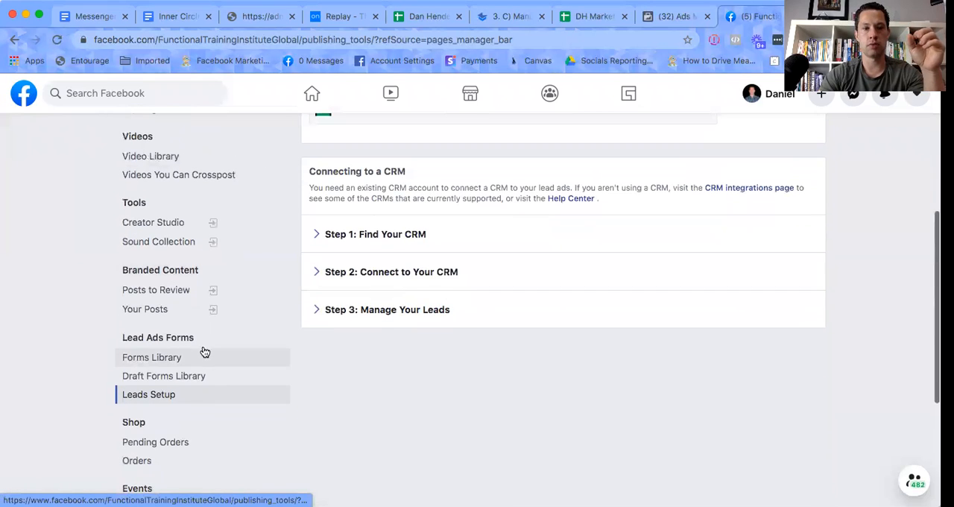
pyautogui.scroll(5, 183, 336)
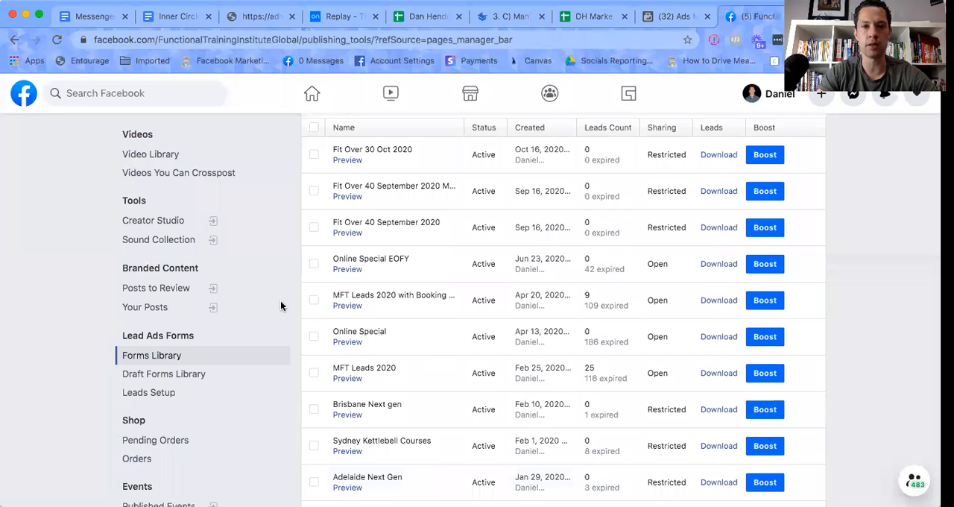
pyautogui.scroll(5, 281, 306)
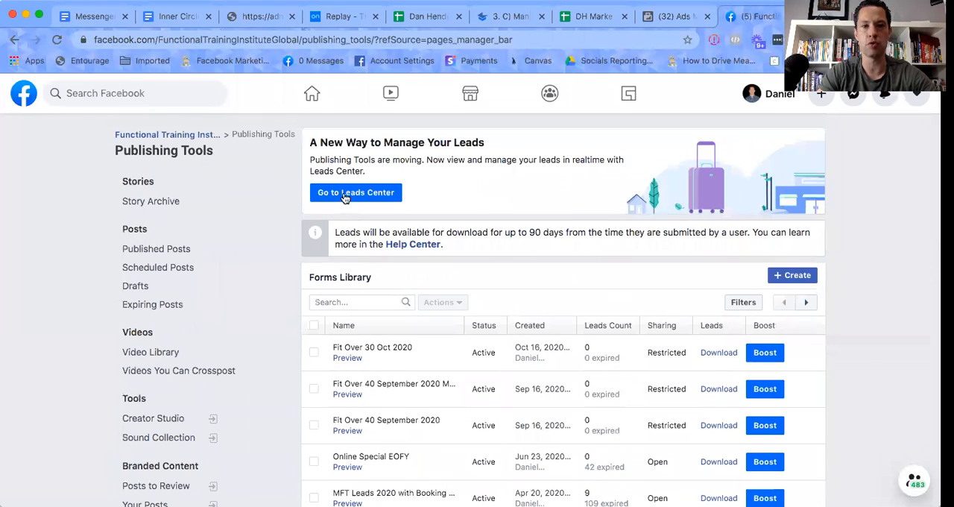
pyautogui.click(344, 196)
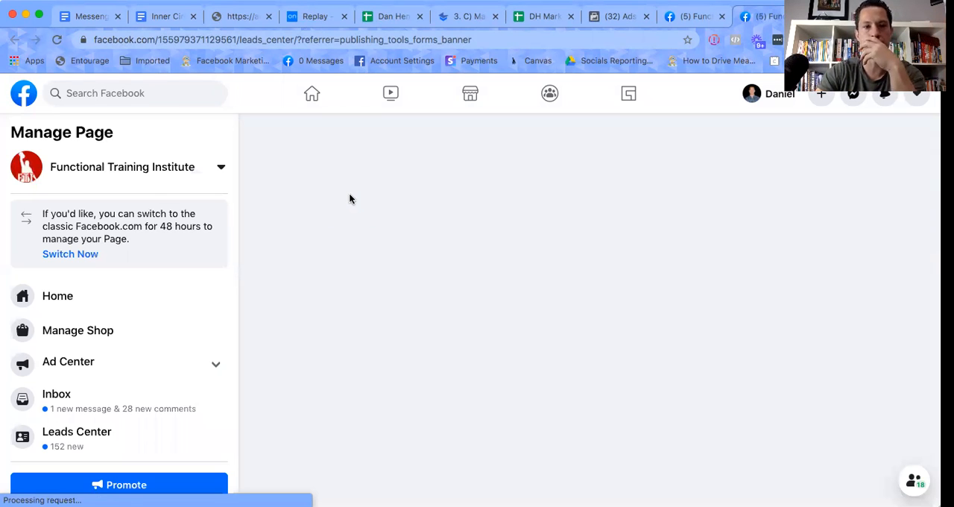
# Open the first lead in the Leads Center and review its contact info, reminder, notes and form answers.
pyautogui.click(64, 454)
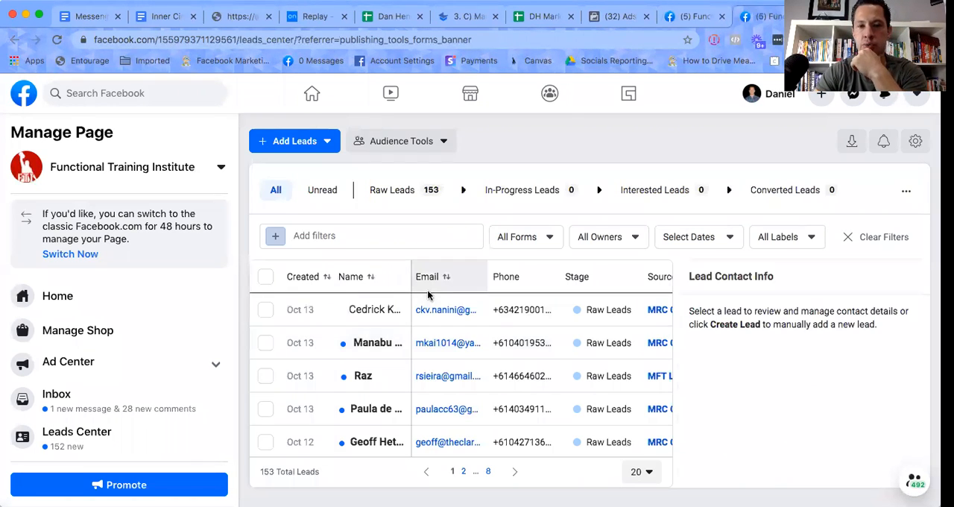
pyautogui.click(375, 317)
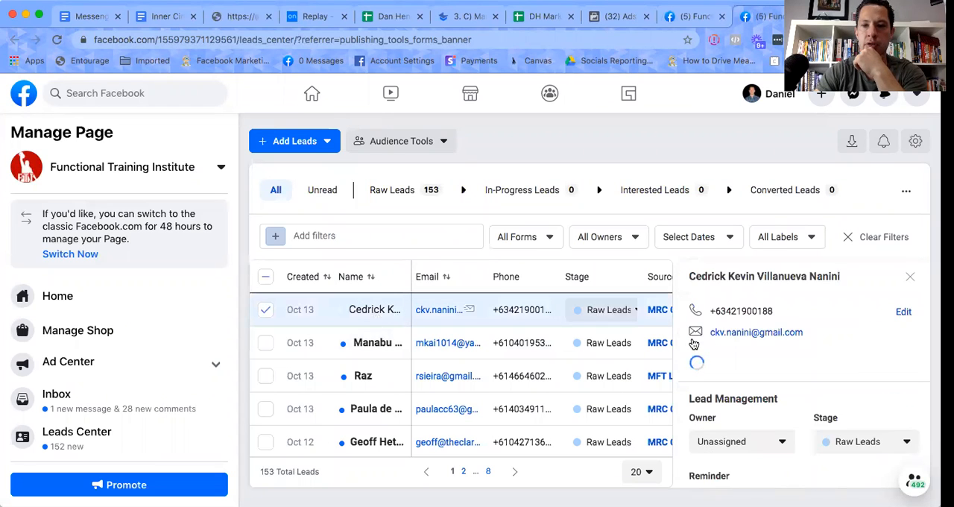
pyautogui.scroll(-3, 761, 320)
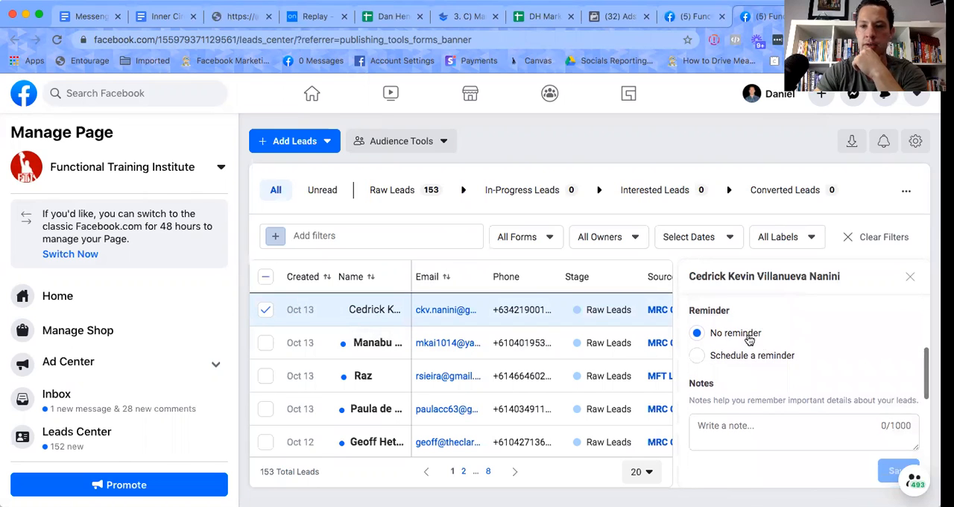
pyautogui.scroll(-2, 758, 363)
pyautogui.scroll(-2, 758, 363)
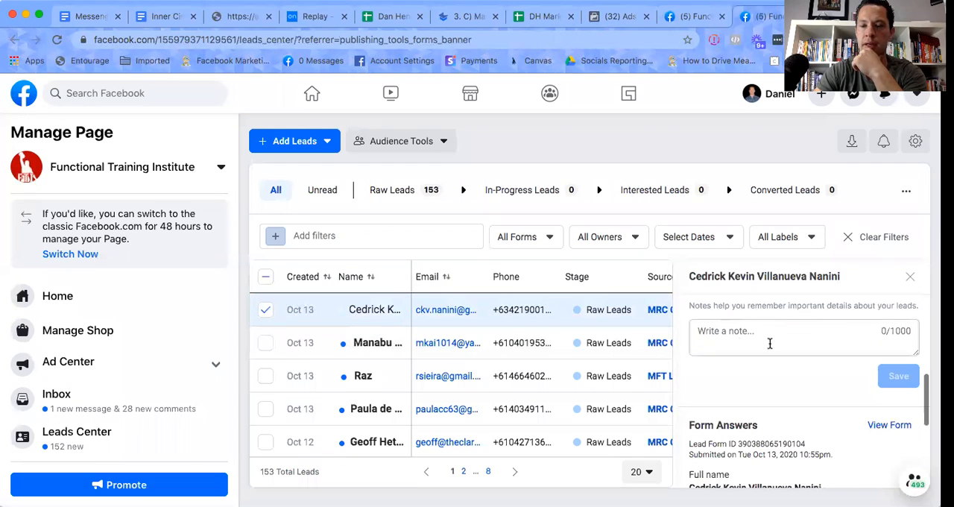
pyautogui.scroll(-2, 757, 357)
pyautogui.scroll(-1, 757, 356)
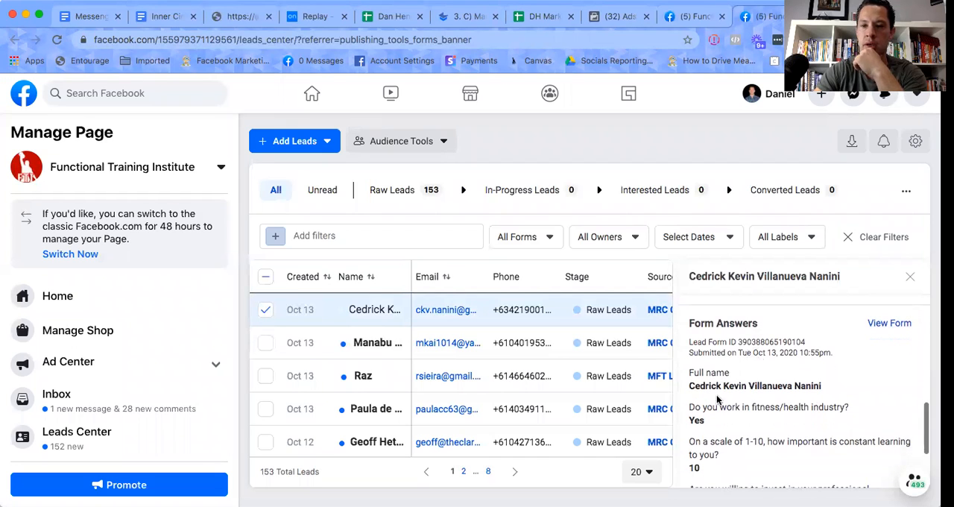
pyautogui.scroll(-4, 740, 405)
pyautogui.scroll(-2, 740, 404)
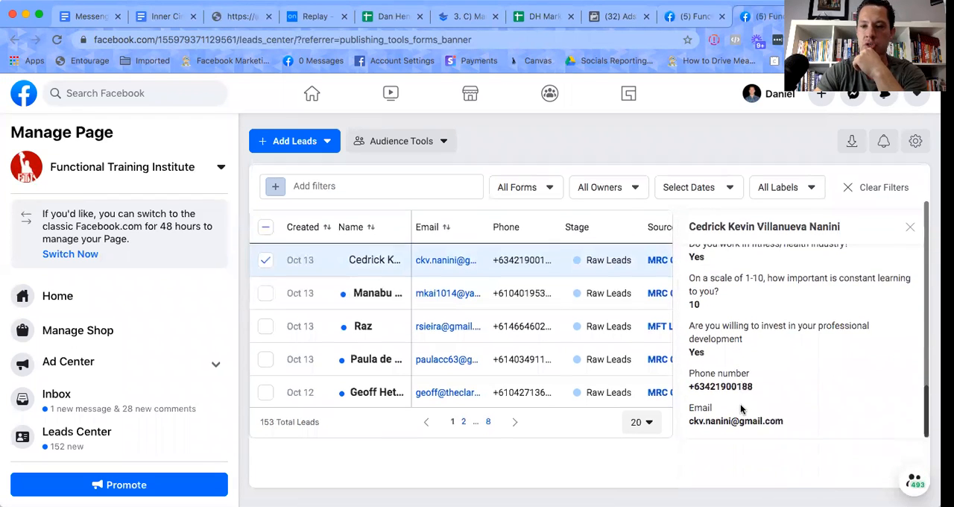
# Review the stage options available for the opened lead, leaving its stage unassigned to any new option.
pyautogui.scroll(10, 742, 407)
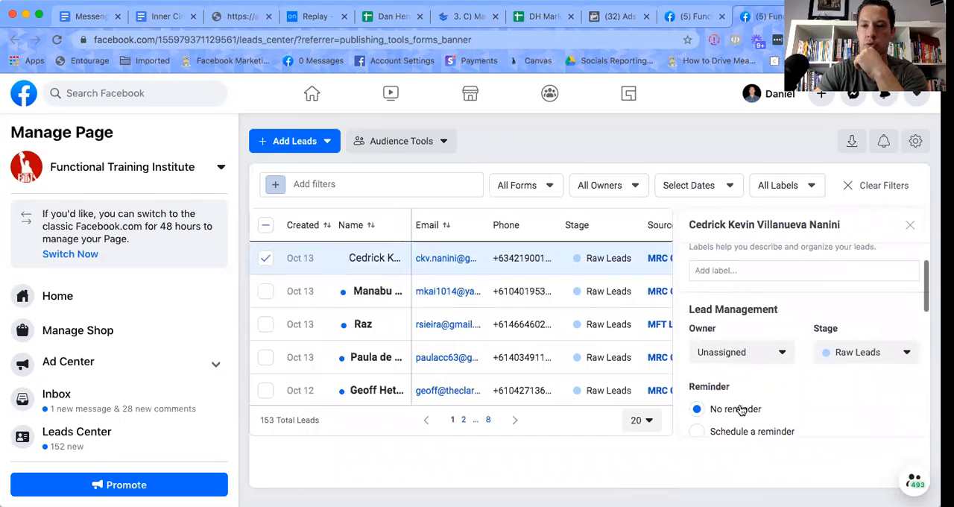
pyautogui.click(846, 358)
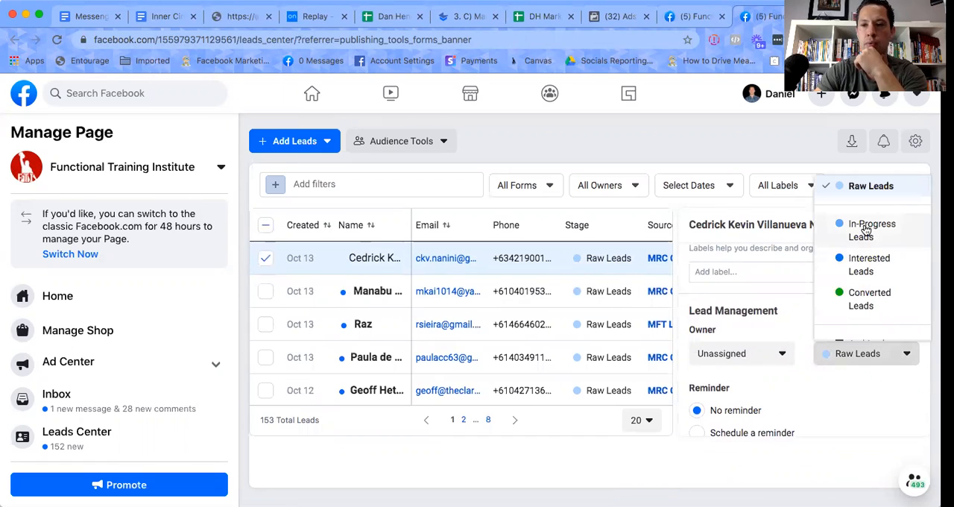
pyautogui.scroll(-2, 869, 304)
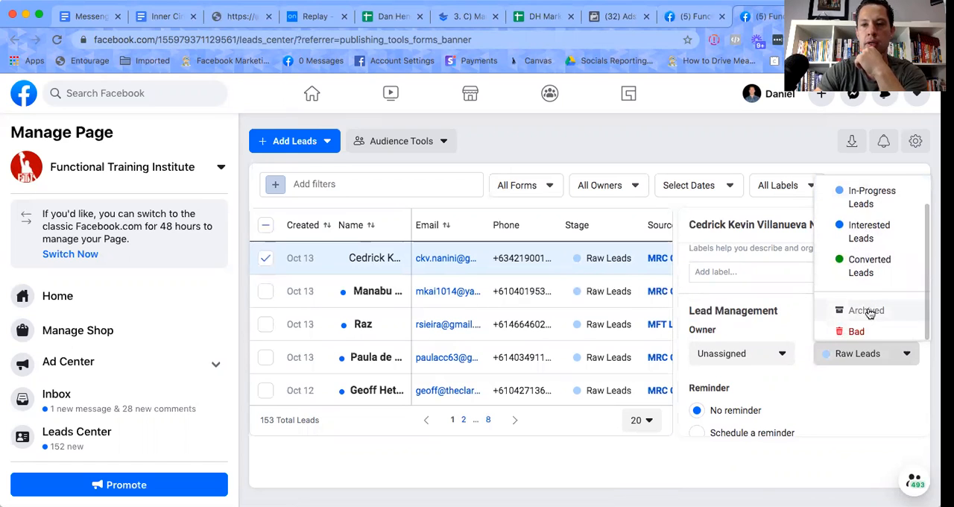
pyautogui.click(772, 308)
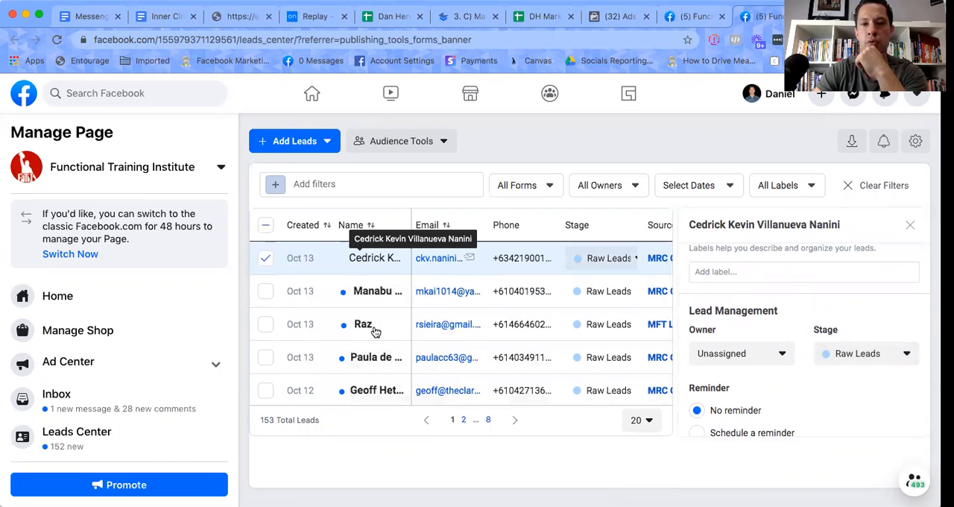
pyautogui.scroll(2, 443, 268)
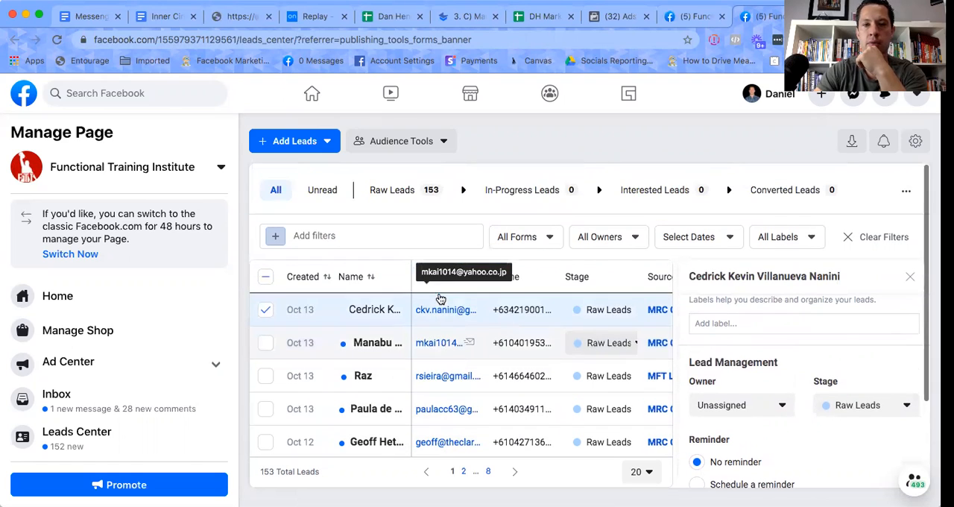